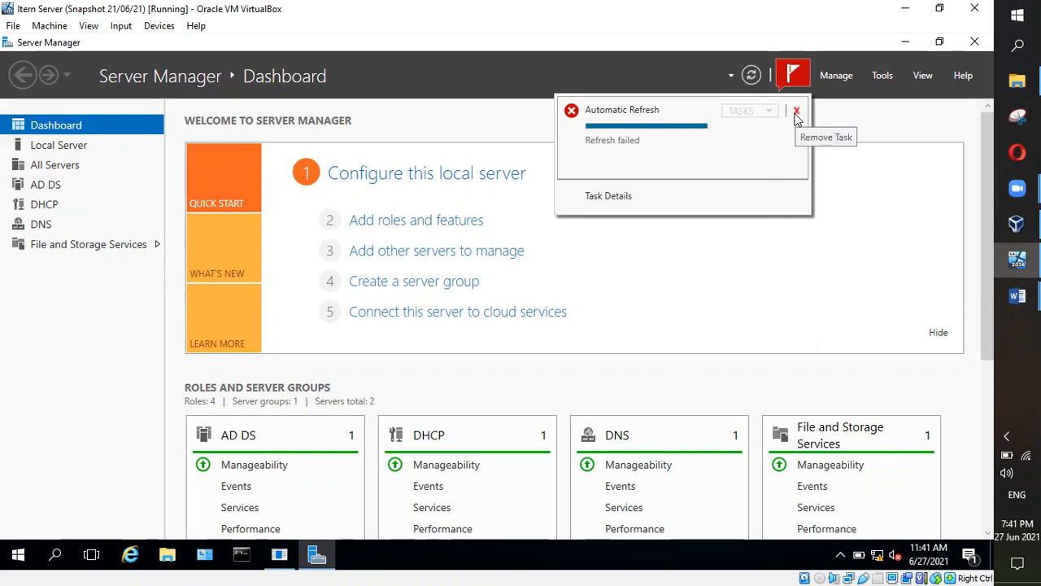
Step: Remove the failed Automatic Refresh task from the notifications, then close the notifications panel
left_click(797, 112)
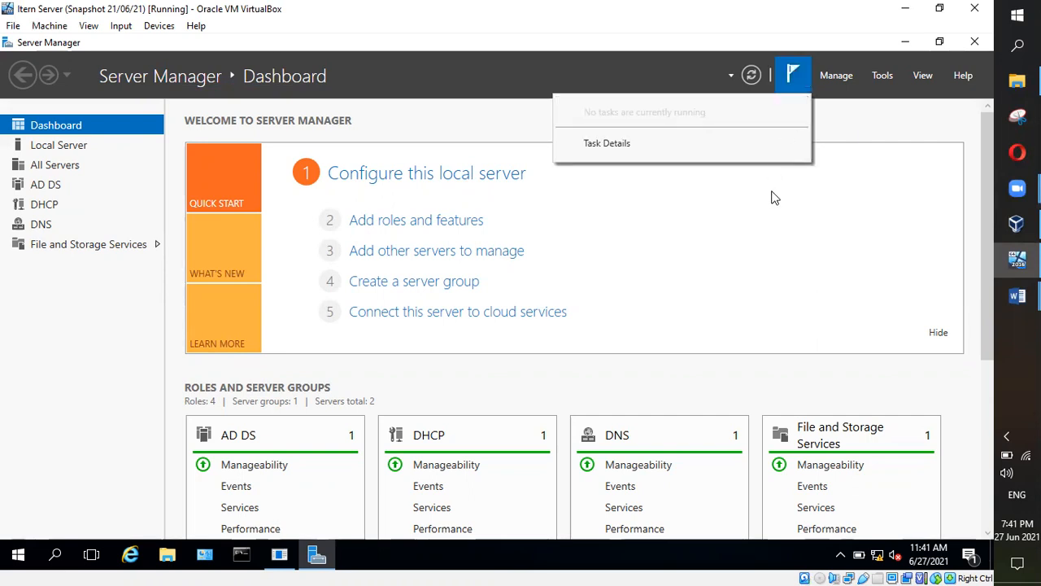
mouse_move(1017, 296)
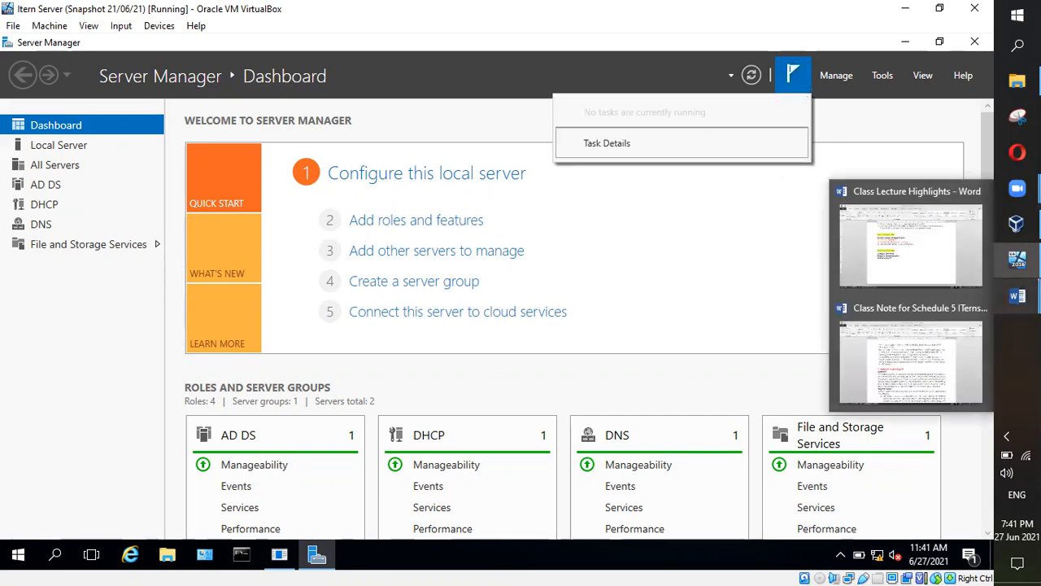
mouse_move(1017, 258)
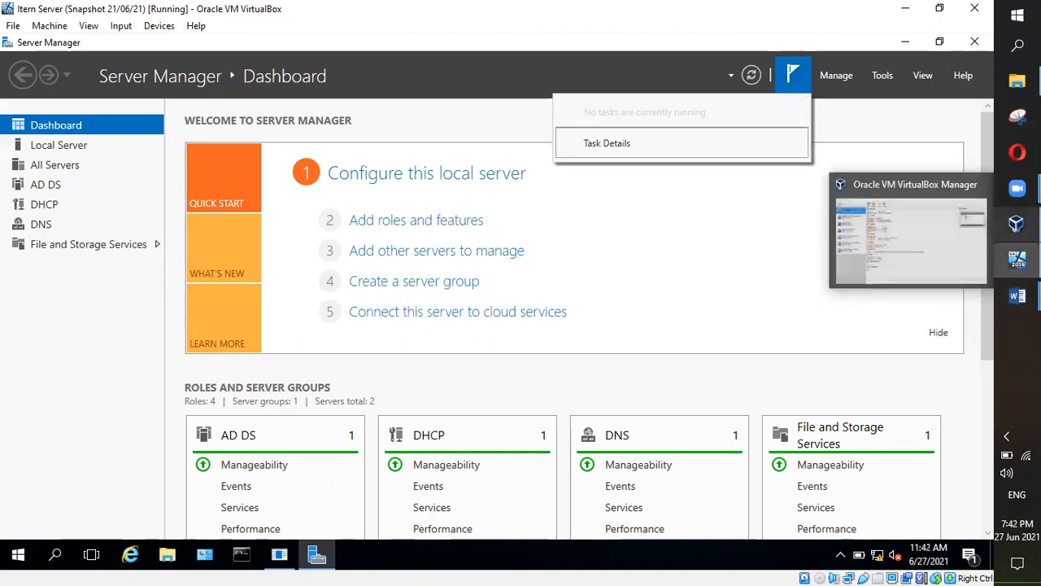
mouse_move(1014, 228)
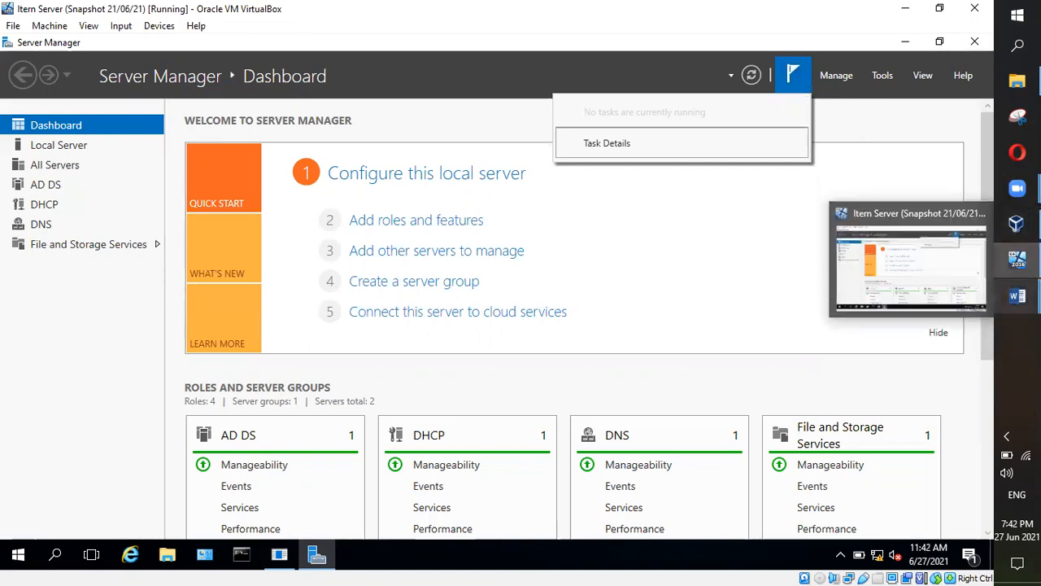
left_click(710, 304)
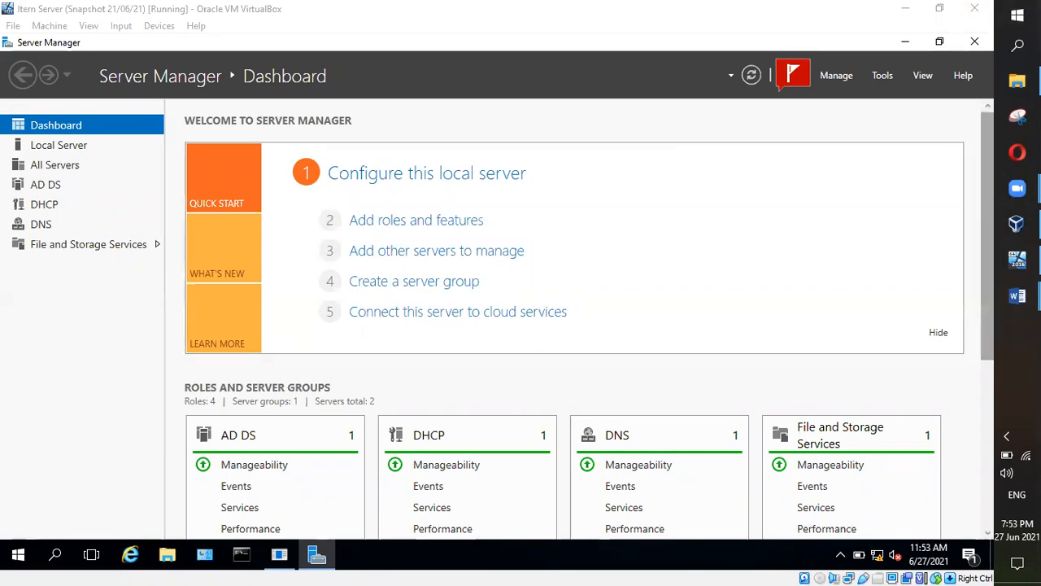
left_click(1015, 530)
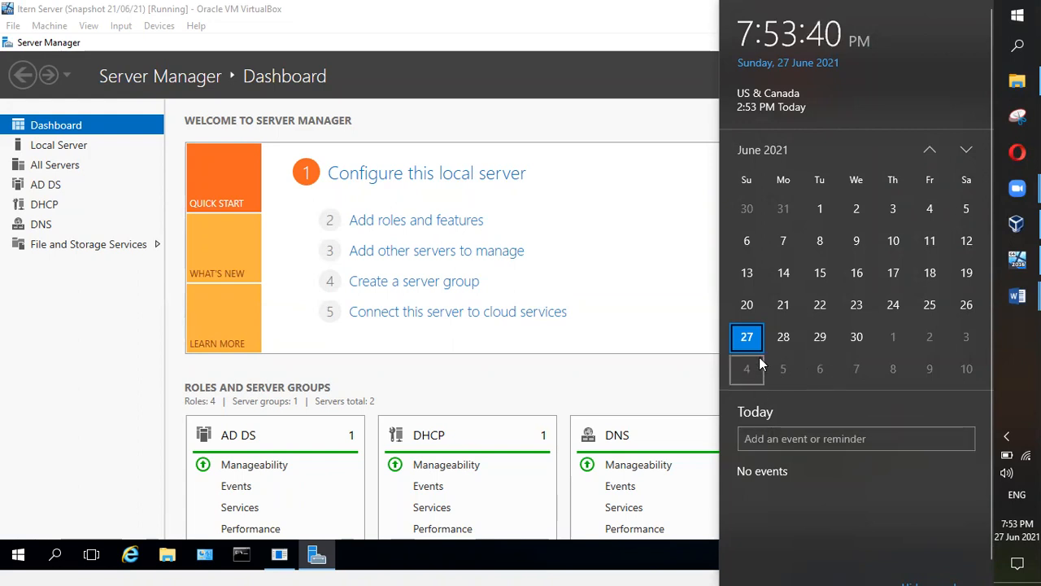
left_click(966, 151)
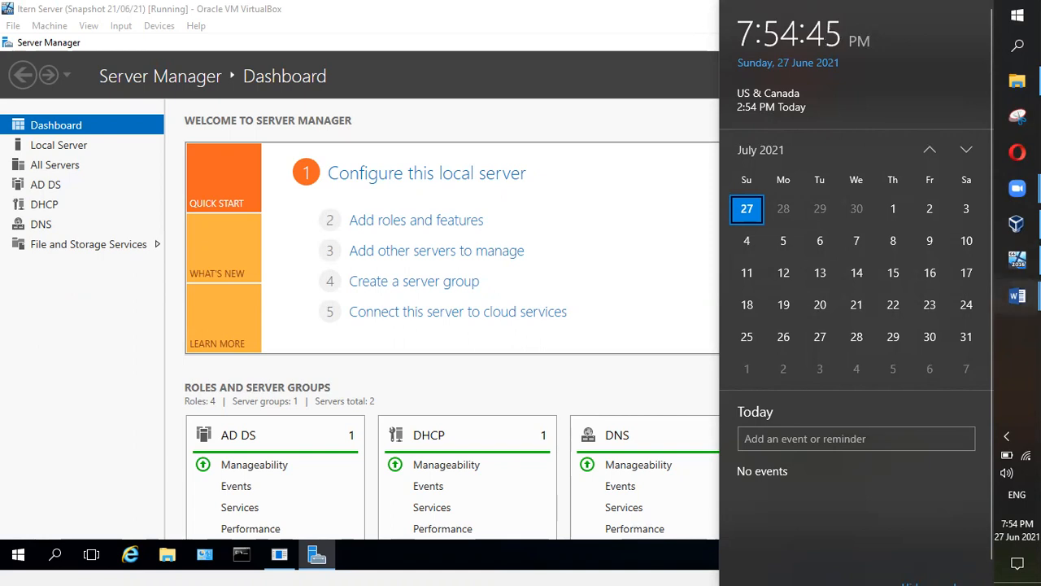
left_click(669, 146)
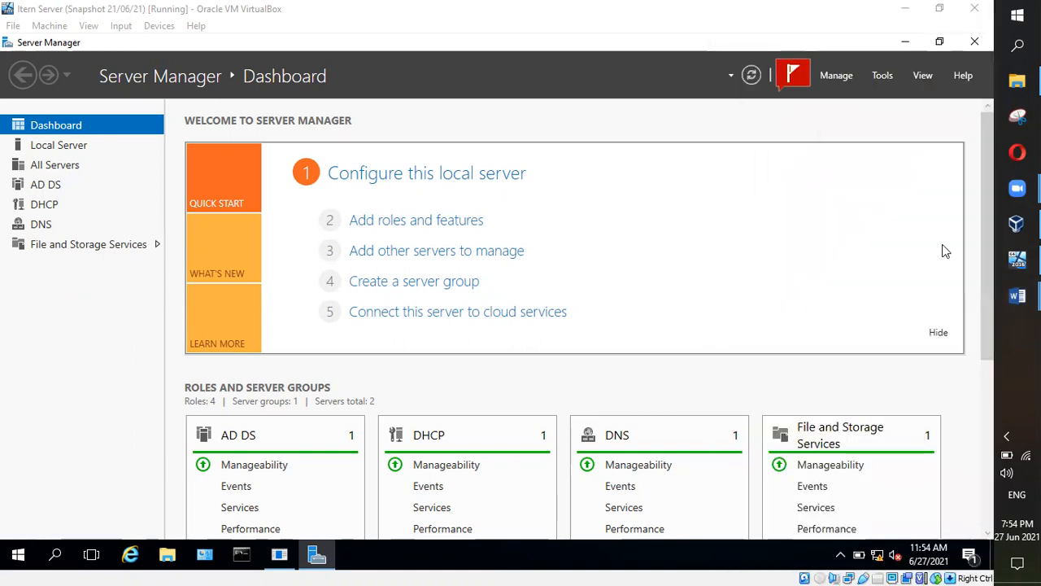
mouse_move(1017, 259)
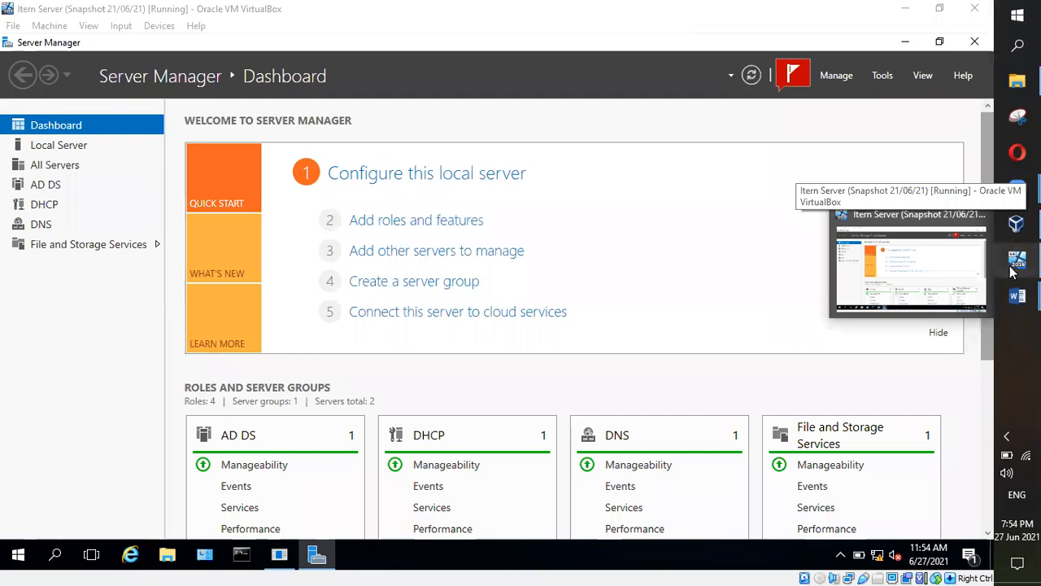
mouse_move(1016, 188)
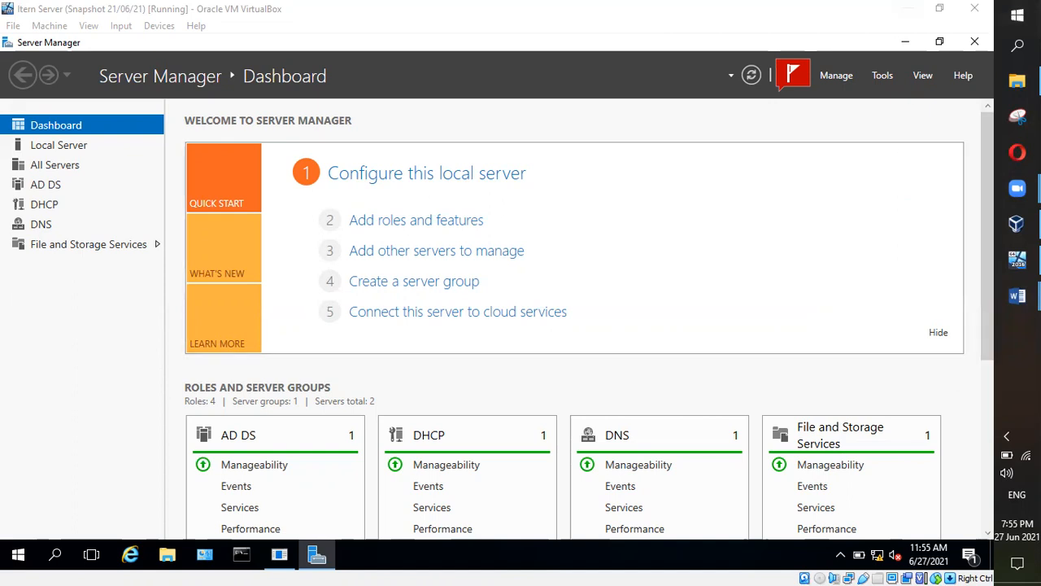
mouse_move(1016, 223)
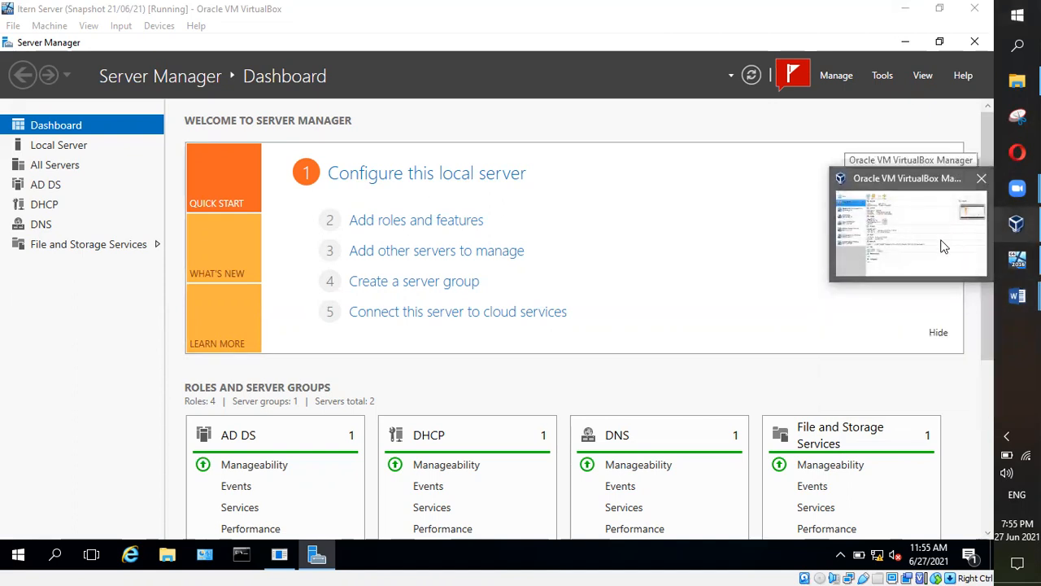
mouse_move(1016, 259)
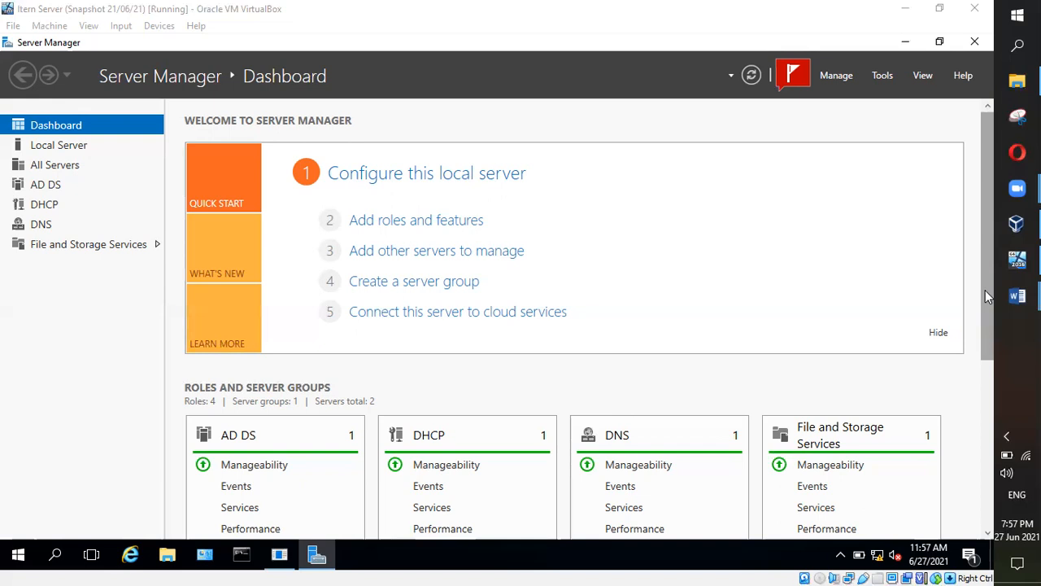
Step: Scroll the Dashboard to the Roles and Server Groups tiles and show the Word document previews
scroll(986, 297, "down", 3)
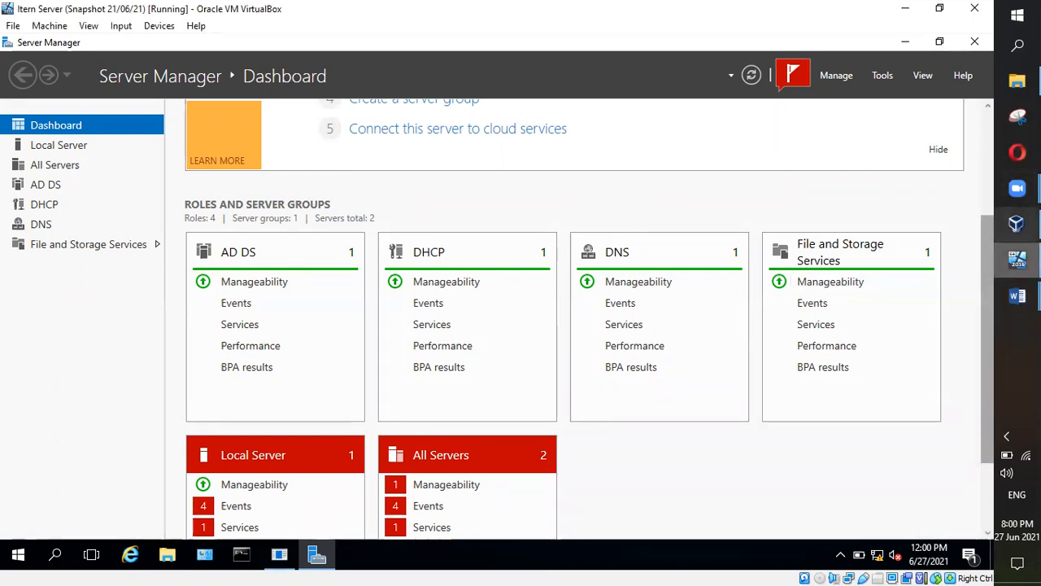
left_click(1017, 295)
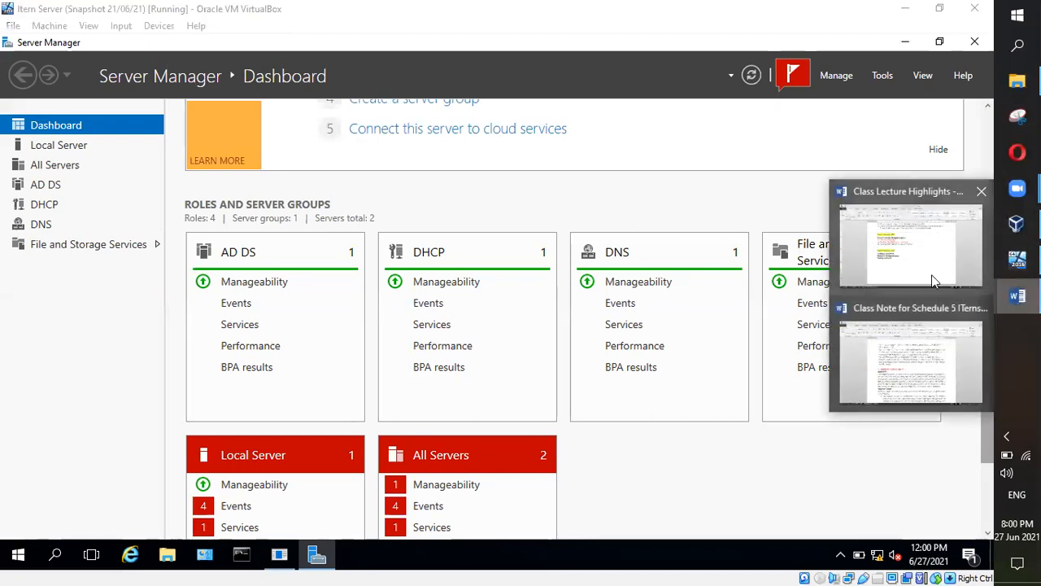
Step: Bring the Class Lecture Highlights notes window to the front and focus it
left_click(931, 264)
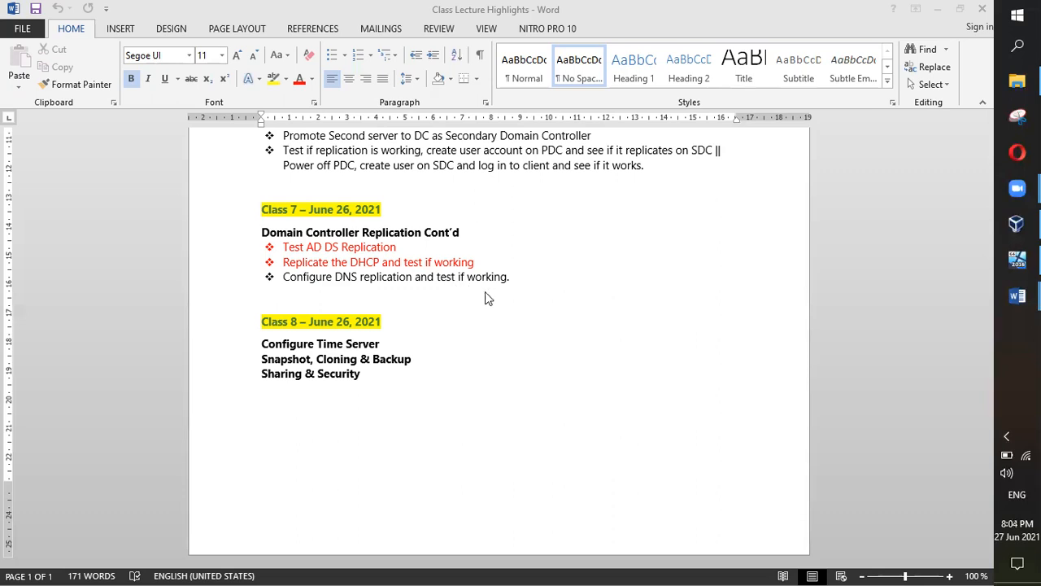
left_click(409, 247)
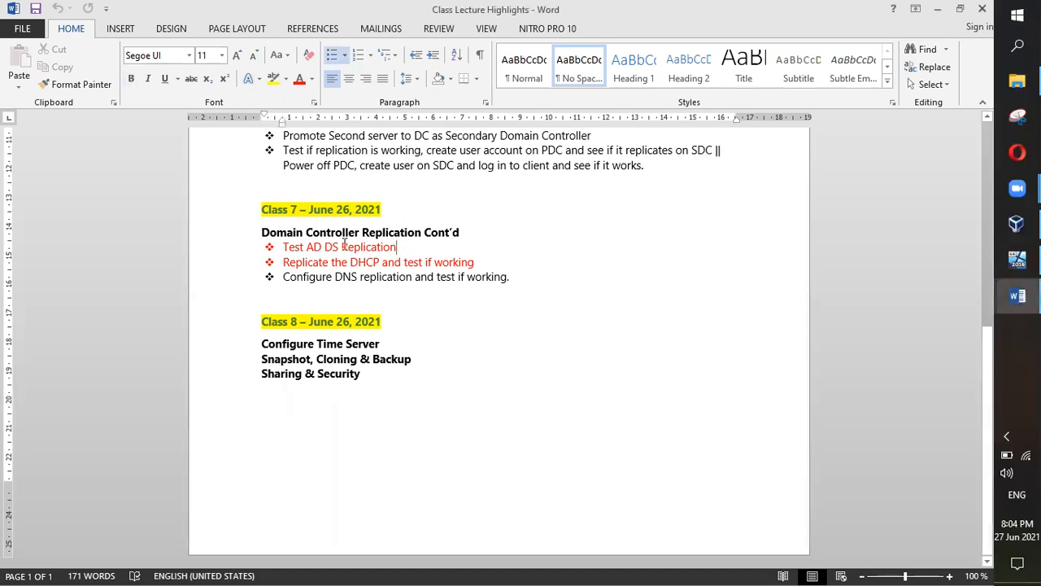
Step: Select the 'Test AD DS Replication' bullet under Class 7
left_click_drag(399, 247, 282, 247)
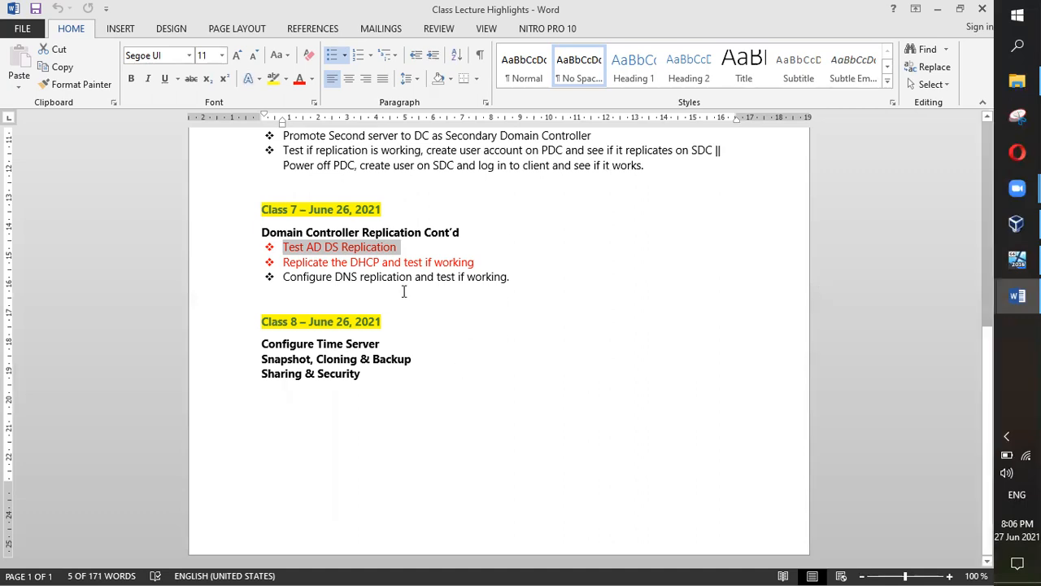
Step: Select the 'Configure DNS replication and test if working.' bullet, then switch away from Word
left_click_drag(511, 277, 265, 254)
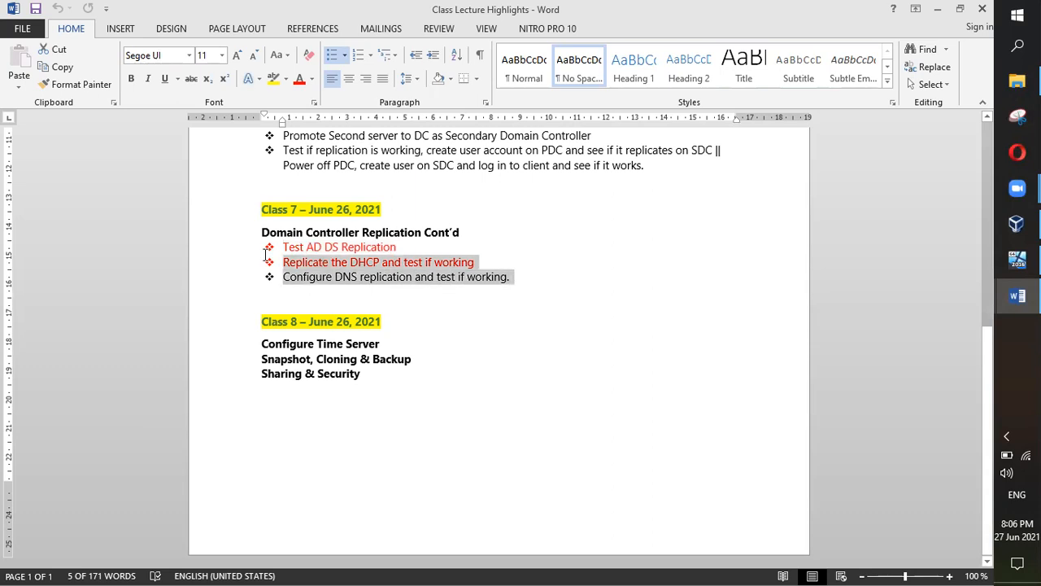
left_click(423, 295)
left_click_drag(525, 279, 284, 277)
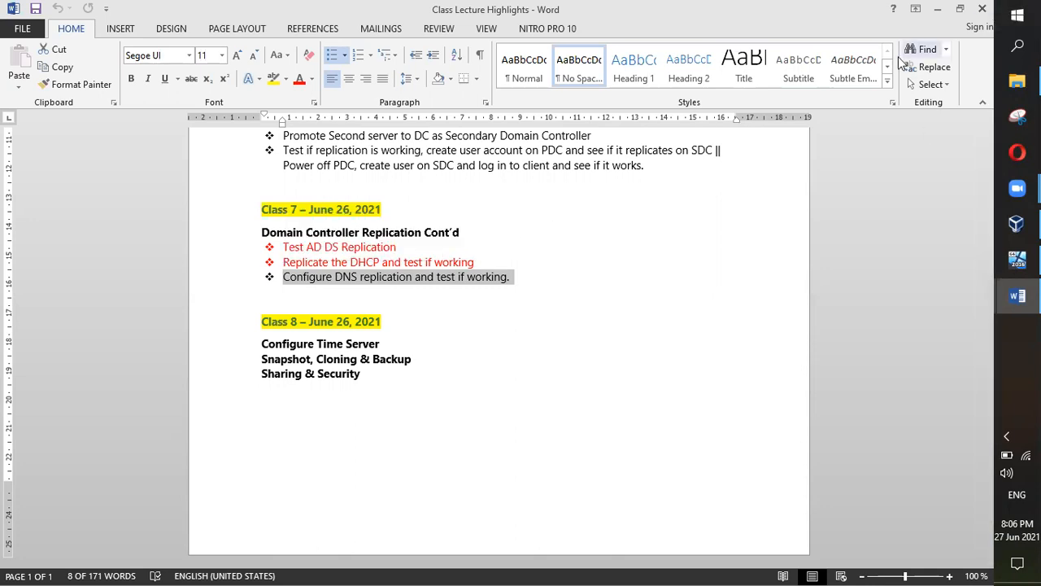
key("alt+Tab")
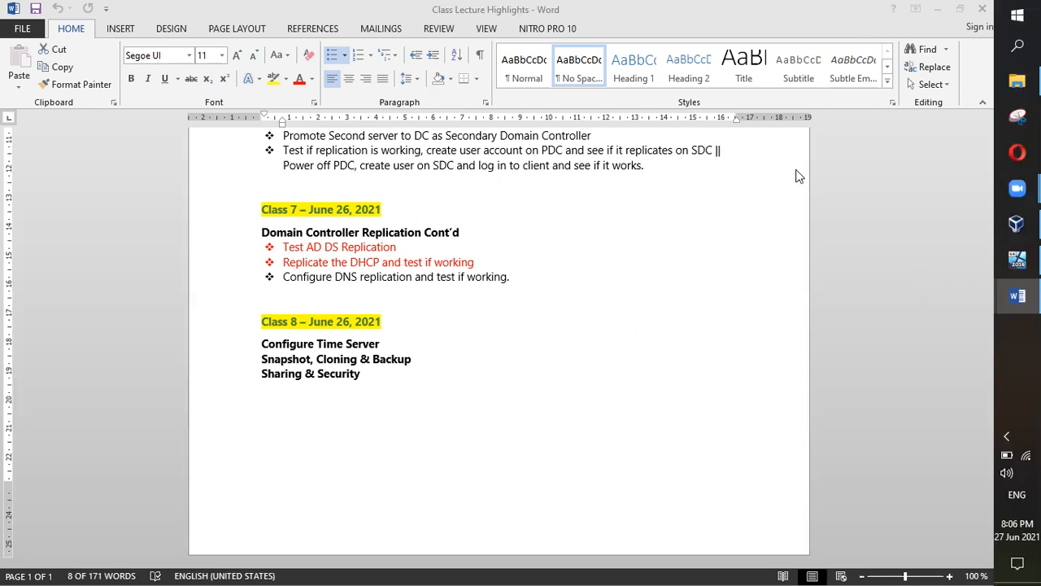
Step: Select 'Time Server' in the Class 8 Configure Time Server heading
mouse_move(1017, 188)
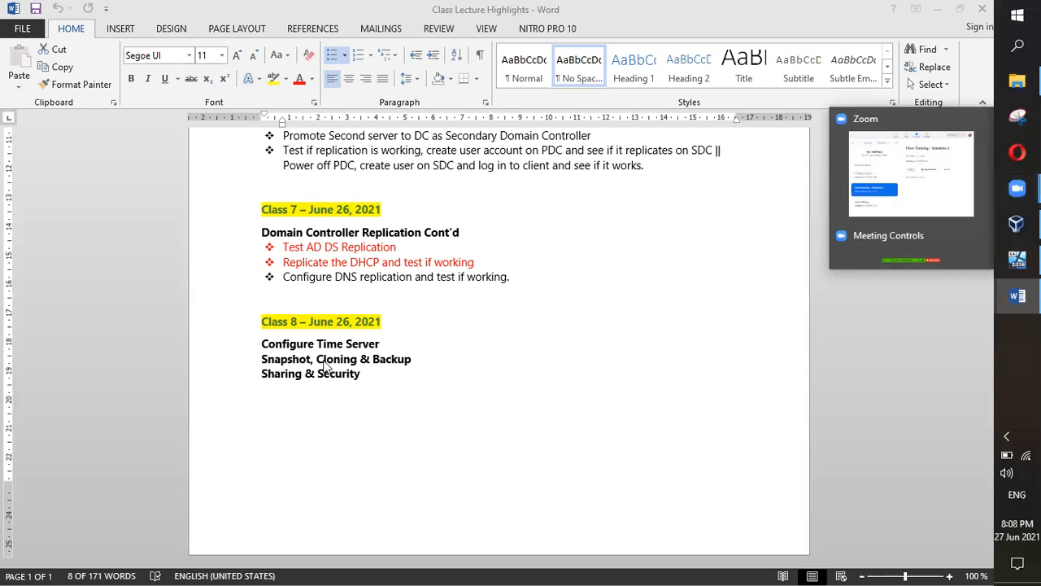
left_click_drag(382, 344, 264, 344)
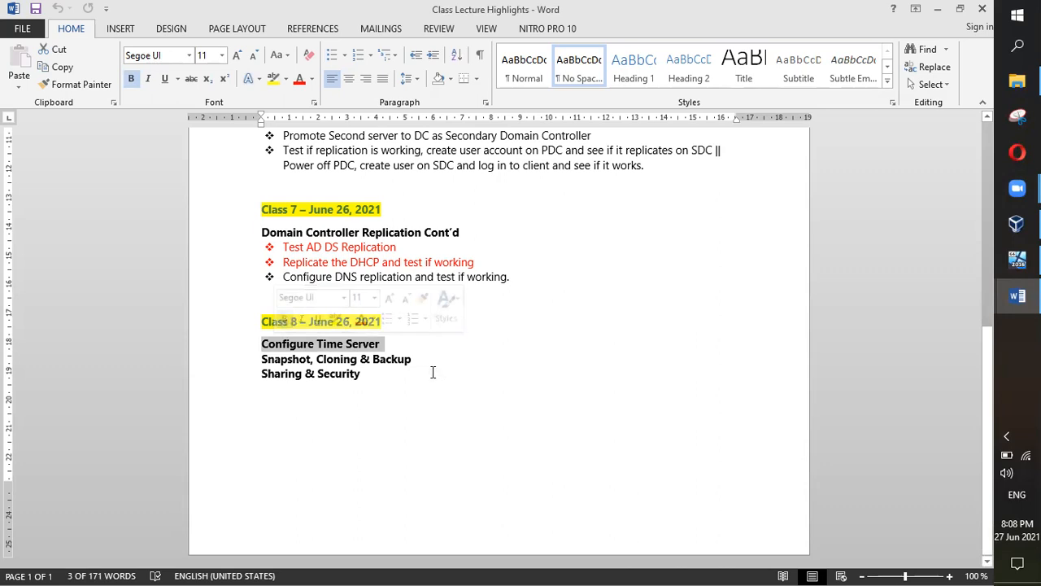
Step: Highlight the Class 8 topic lines in turn, then switch to the Itern Server VM
left_click_drag(415, 359, 288, 358)
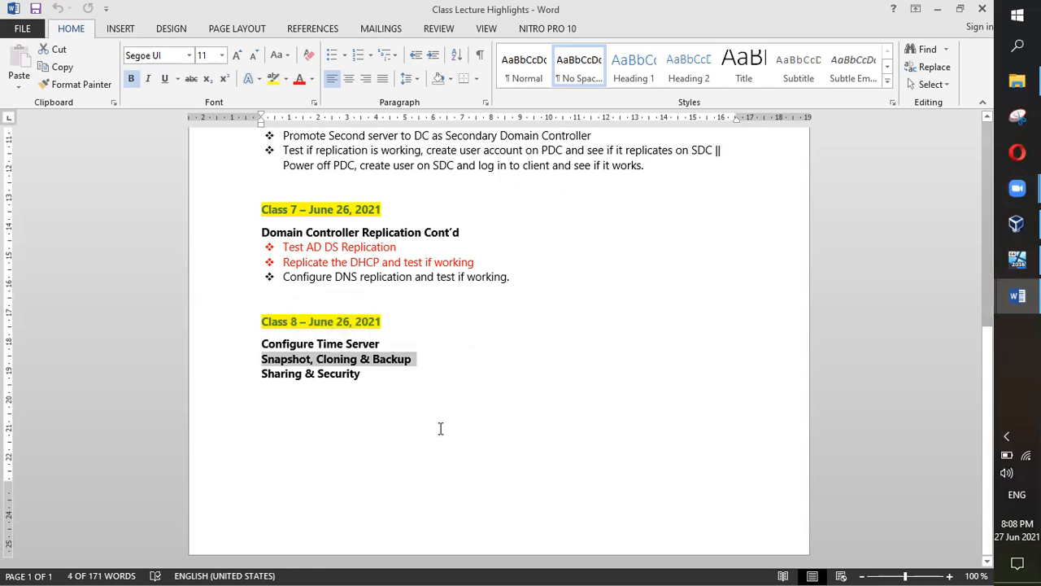
left_click_drag(367, 374, 271, 370)
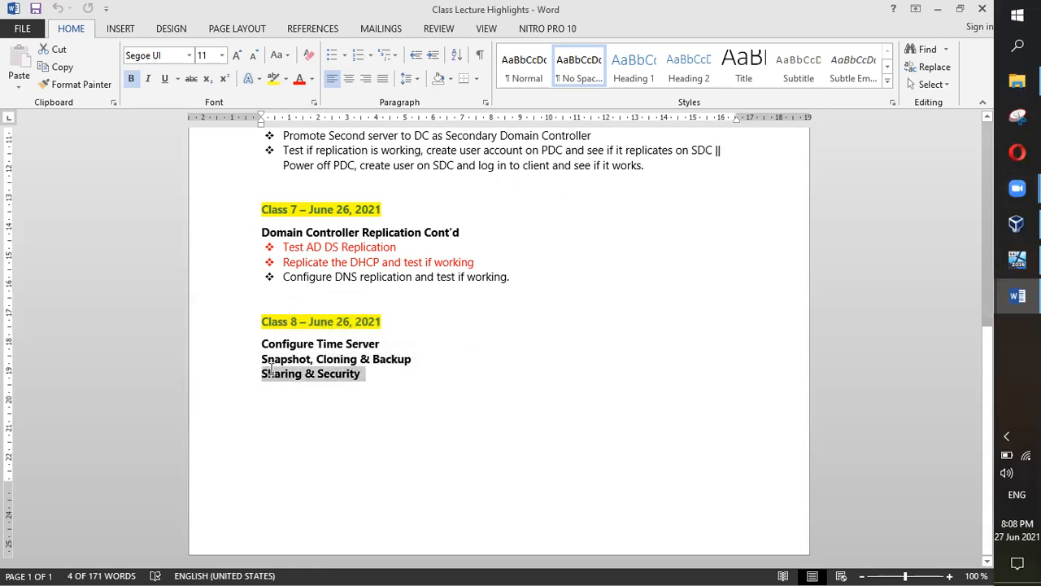
left_click(363, 377)
left_click_drag(362, 375, 270, 374)
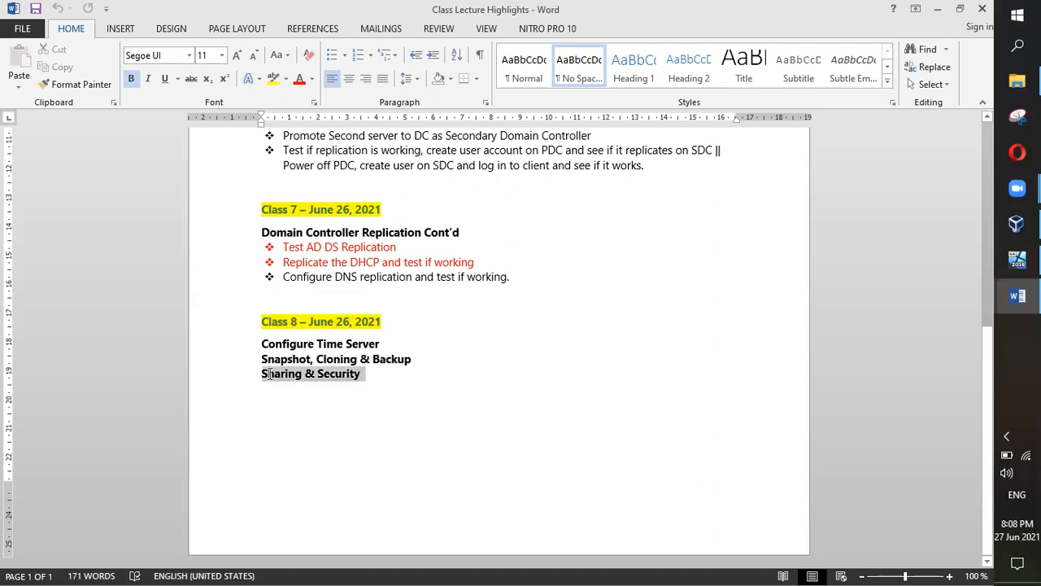
left_click(410, 372)
left_click_drag(424, 366, 261, 343)
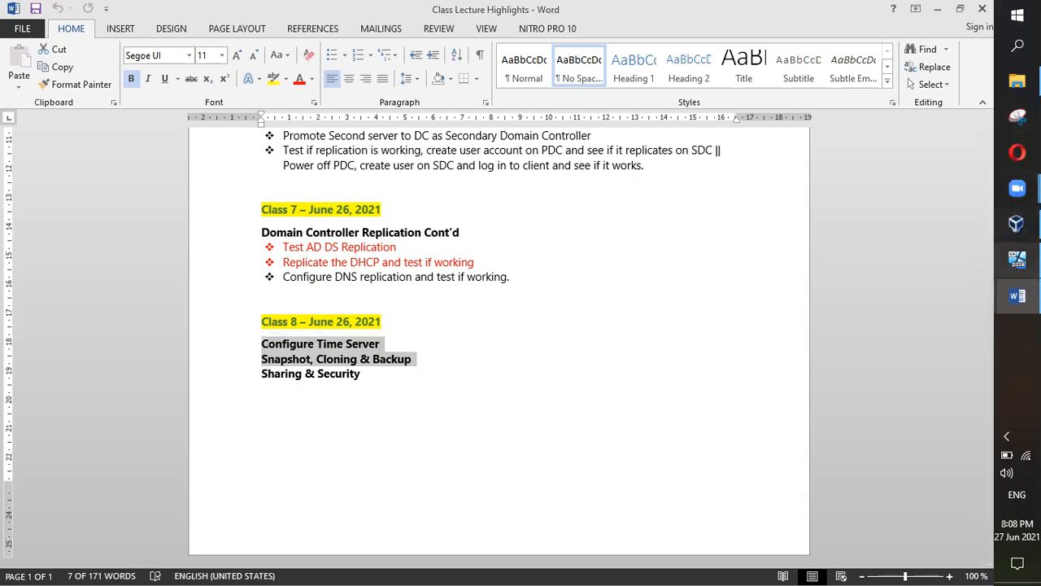
left_click(1017, 259)
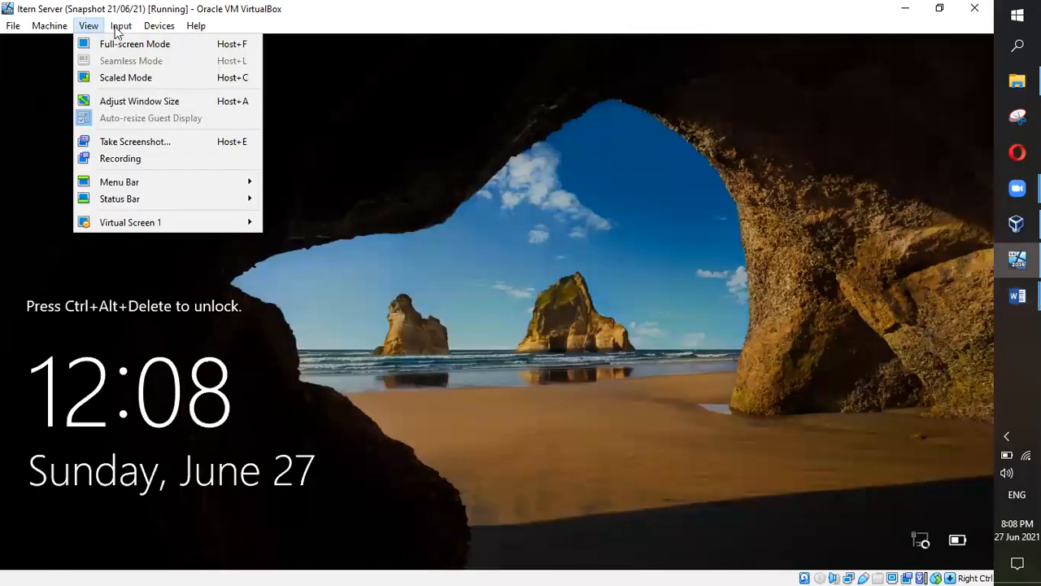
Step: Send Ctrl+Alt+Del to the VM and sign in with the Administrator password
mouse_move(175, 47)
left_click(269, 87)
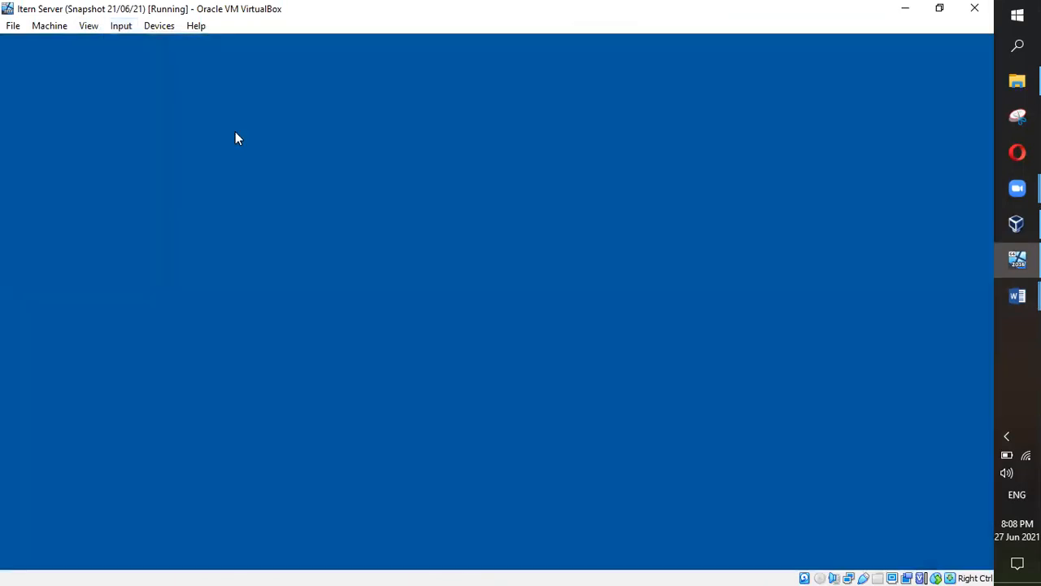
type("•")
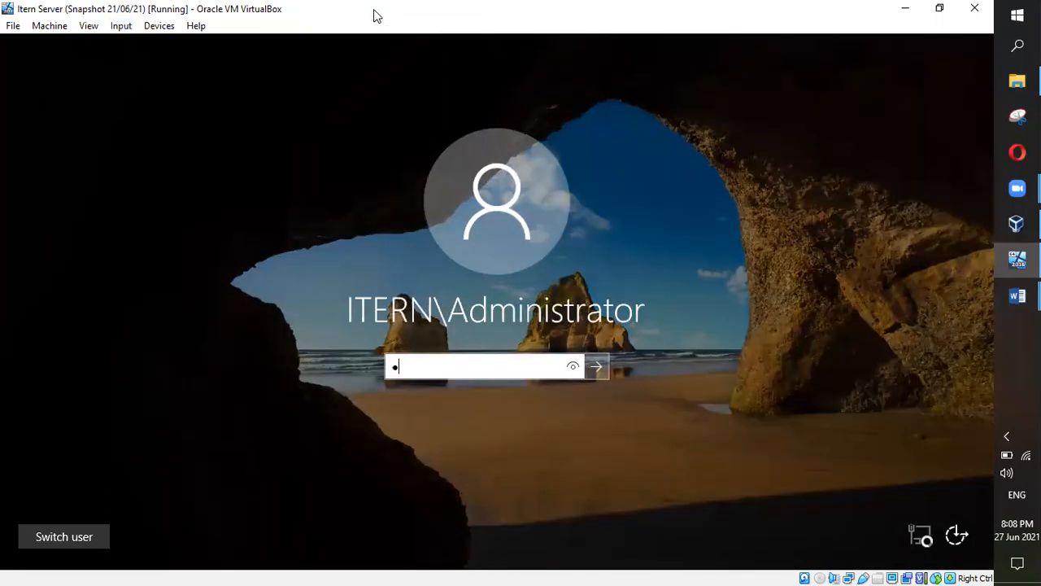
type("•••••••••")
key("Return")
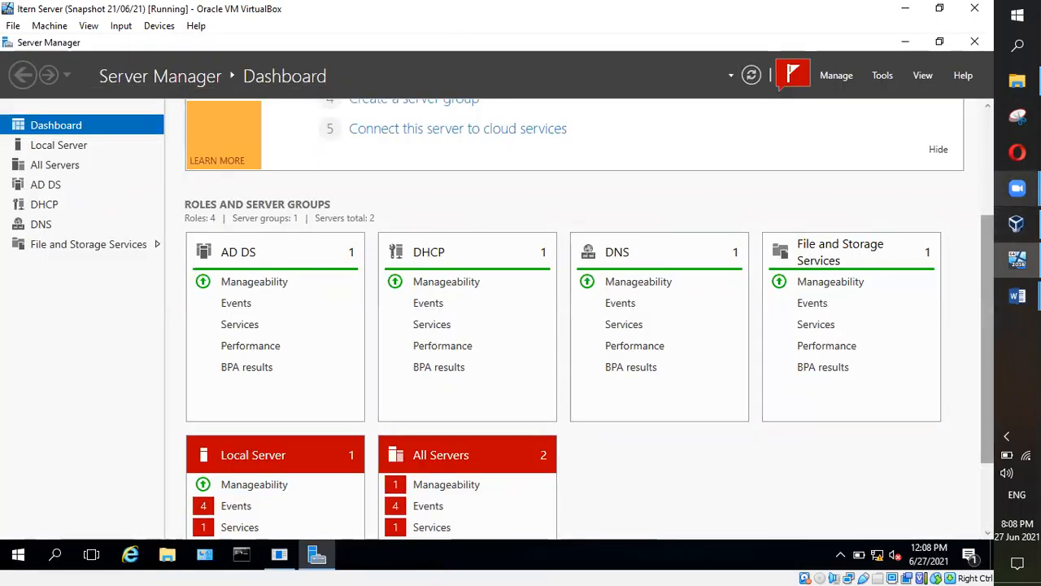
Step: Bring the Schedule 5 class note forward and scroll to page 15's Configure Time Server steps
mouse_move(1016, 296)
left_click(942, 314)
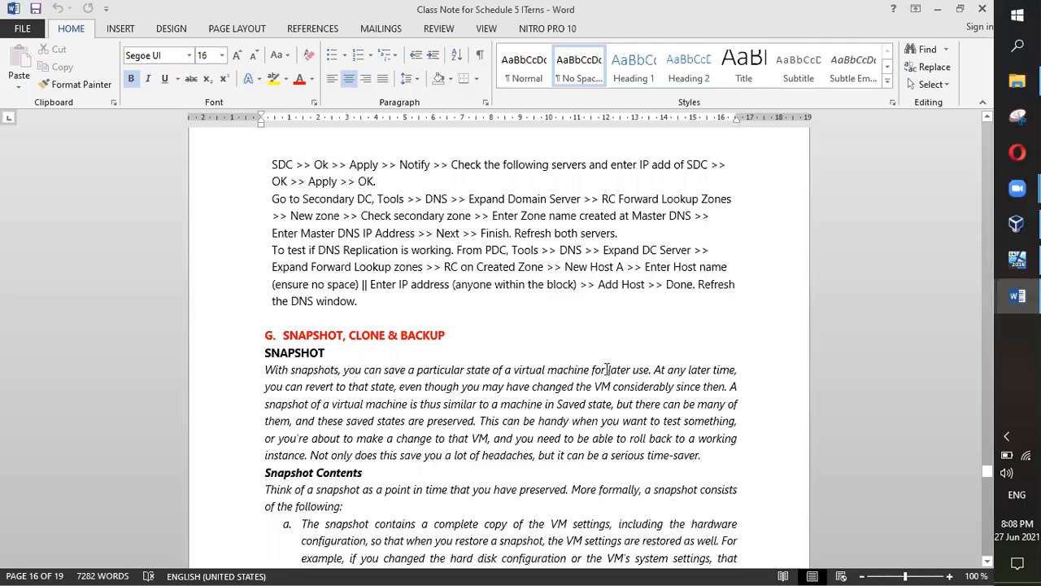
scroll(607, 369, "up", 8)
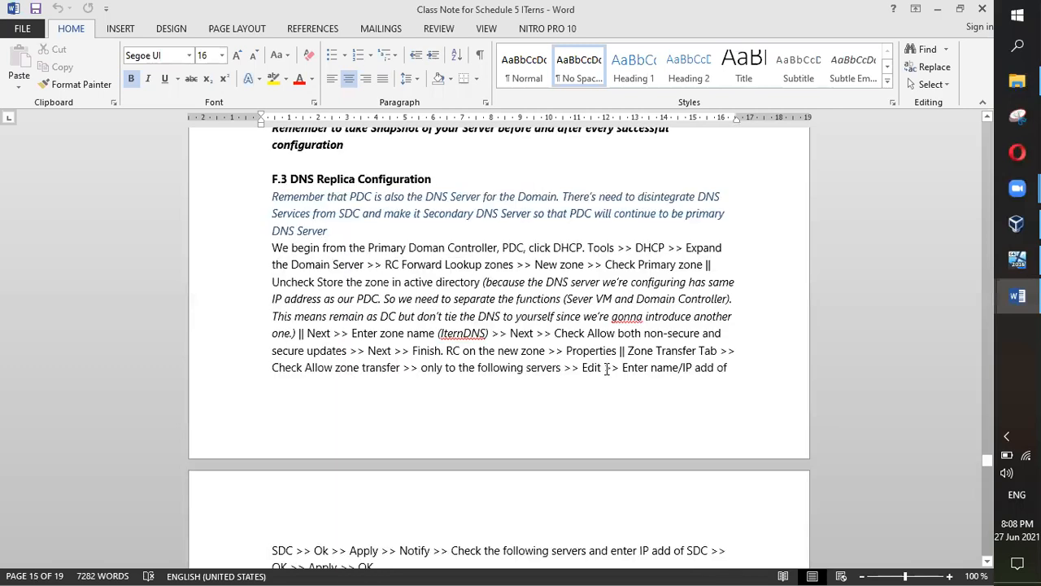
scroll(341, 233, "down", 8)
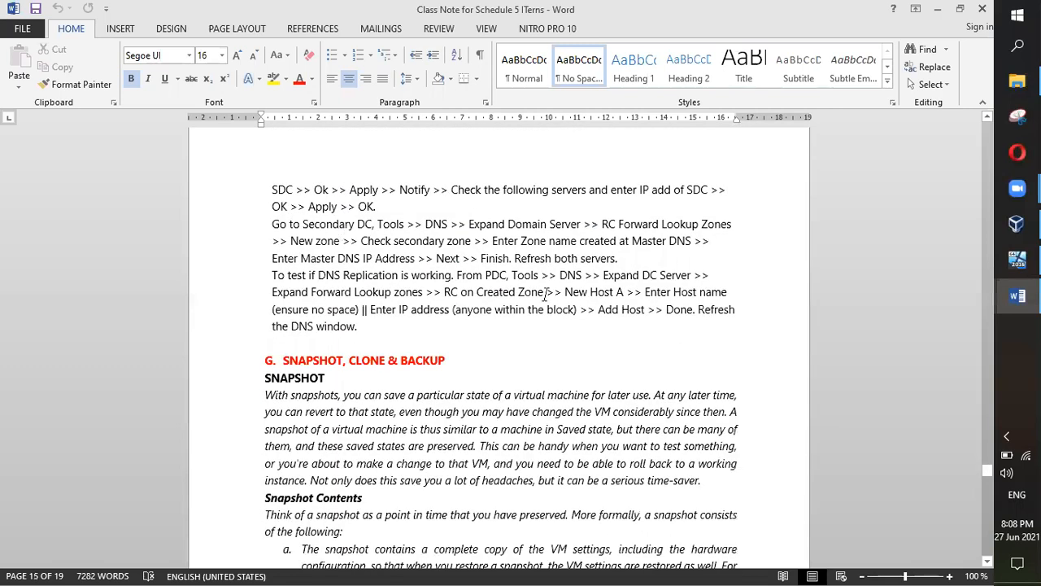
scroll(547, 286, "down", 10)
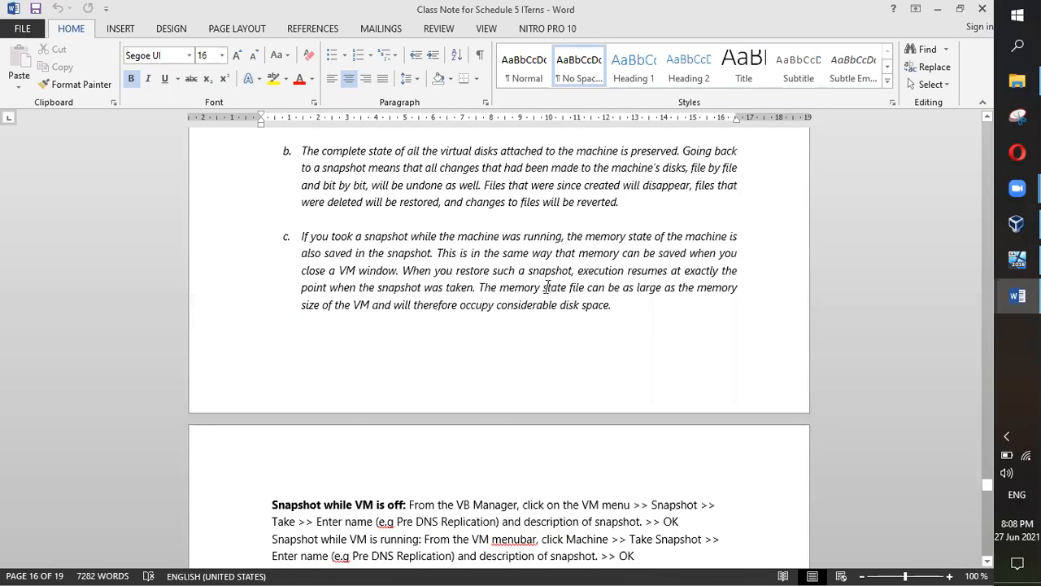
scroll(547, 287, "down", 10)
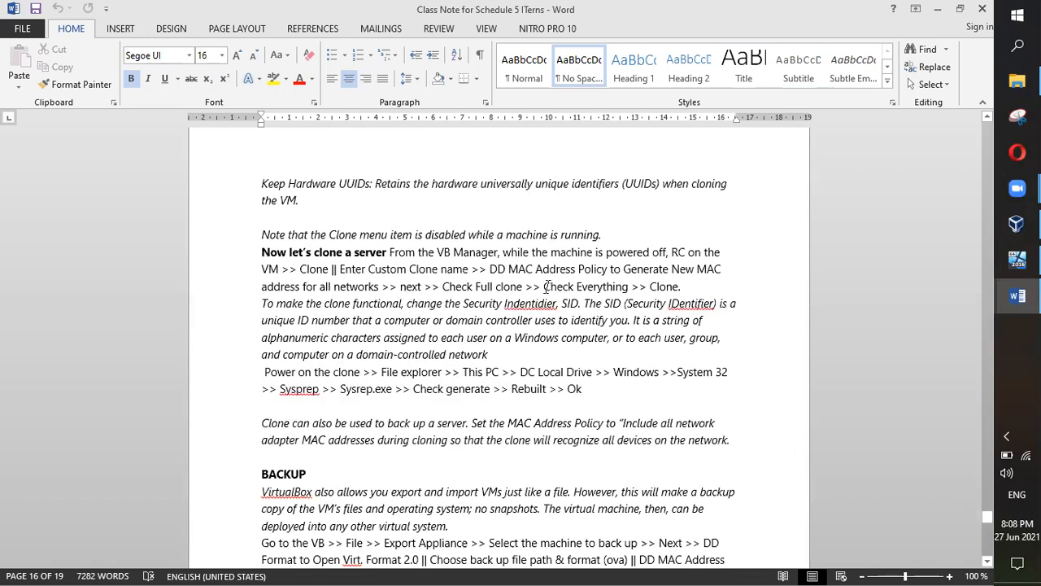
scroll(548, 286, "down", 20)
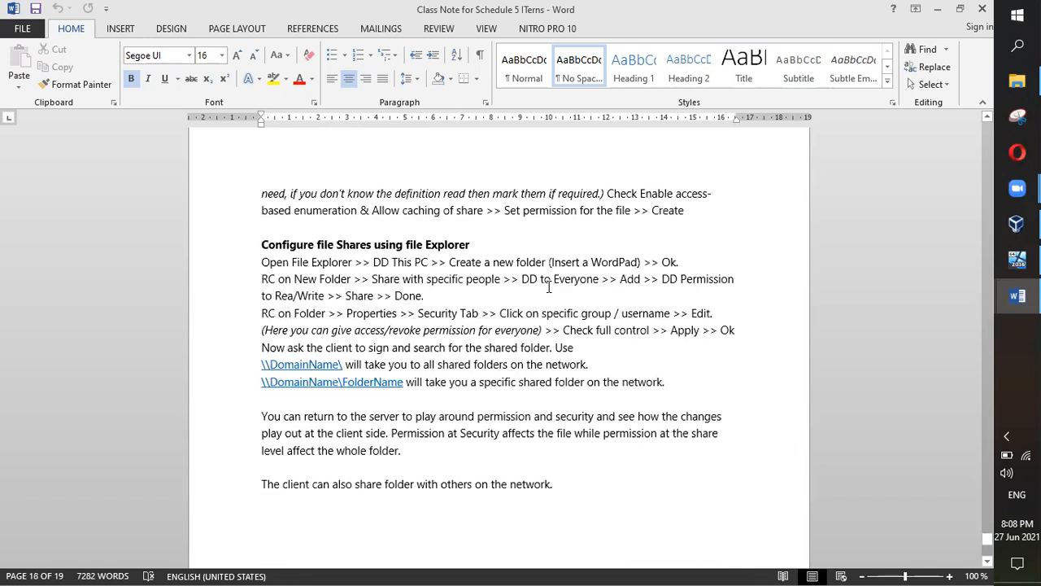
scroll(549, 286, "down", 2)
scroll(549, 286, "up", 1)
scroll(549, 286, "up", 14)
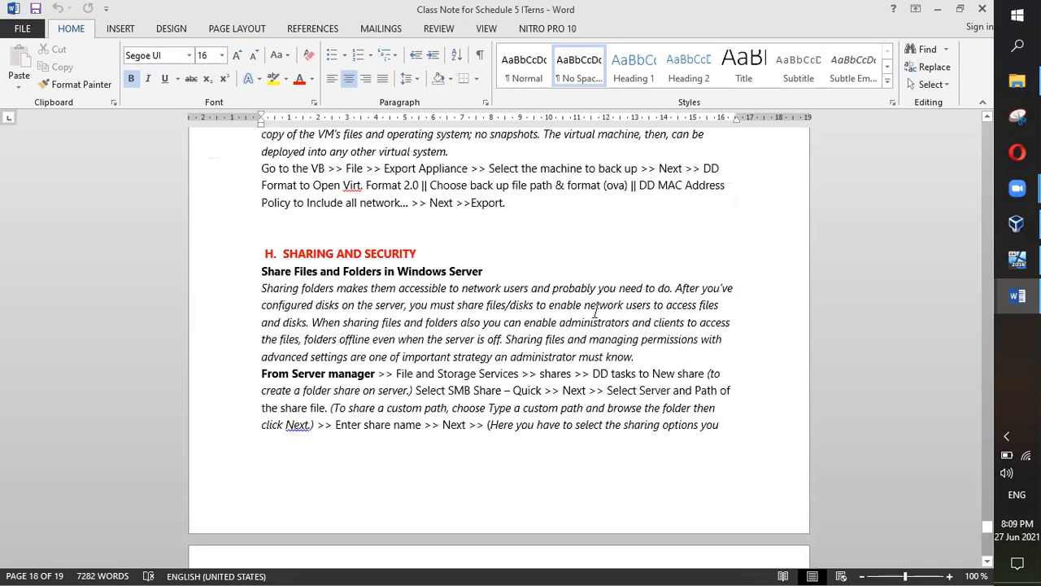
scroll(595, 311, "up", 15)
scroll(594, 317, "down", 8)
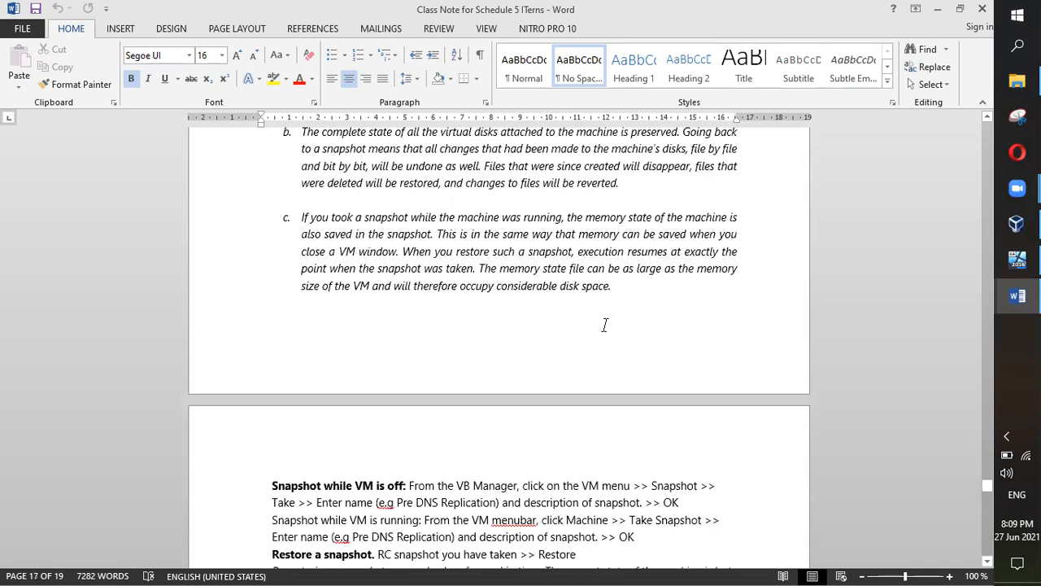
scroll(597, 329, "up", 9)
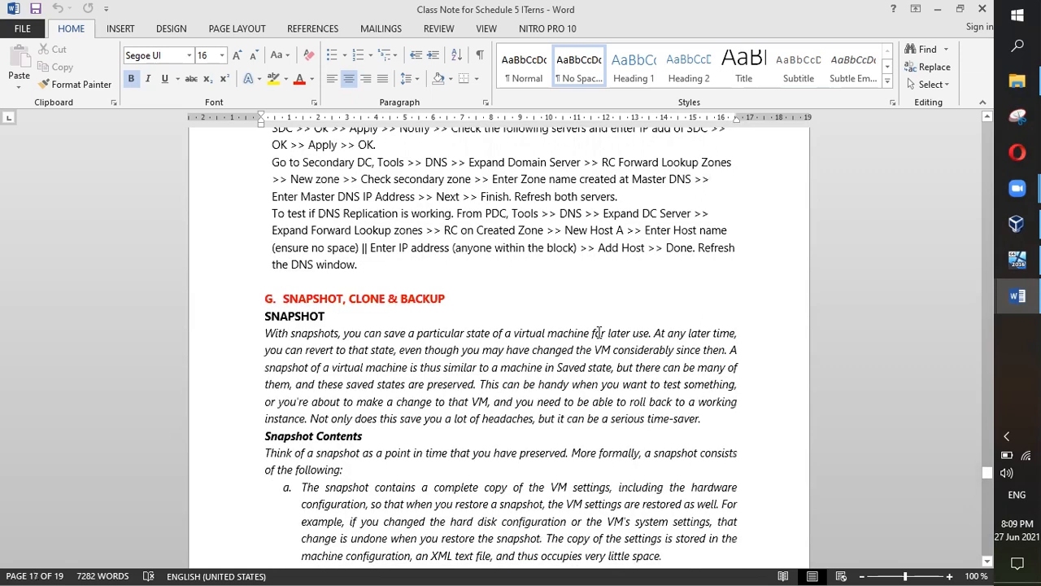
scroll(597, 333, "up", 9)
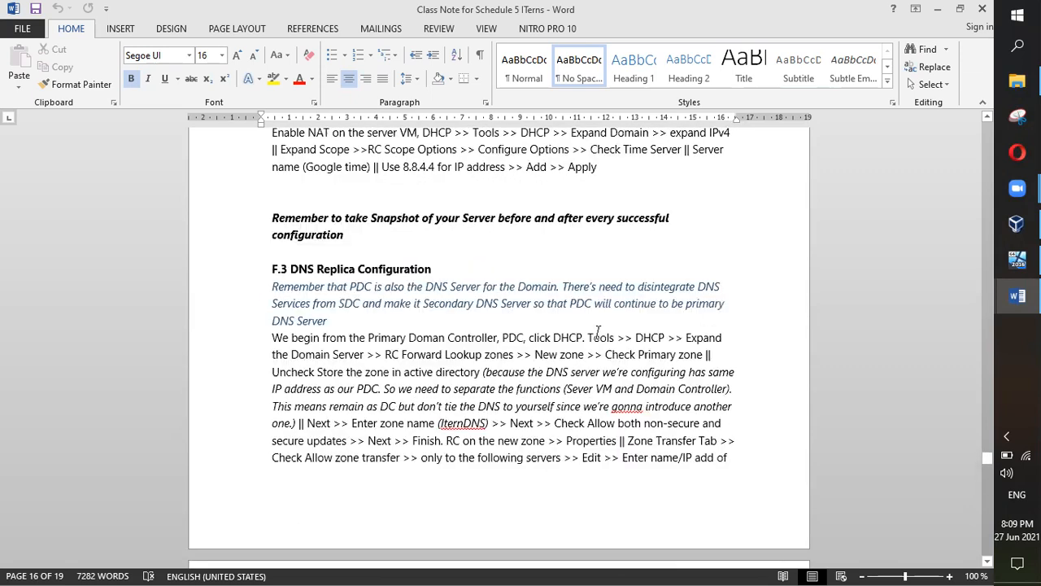
scroll(598, 332, "up", 6)
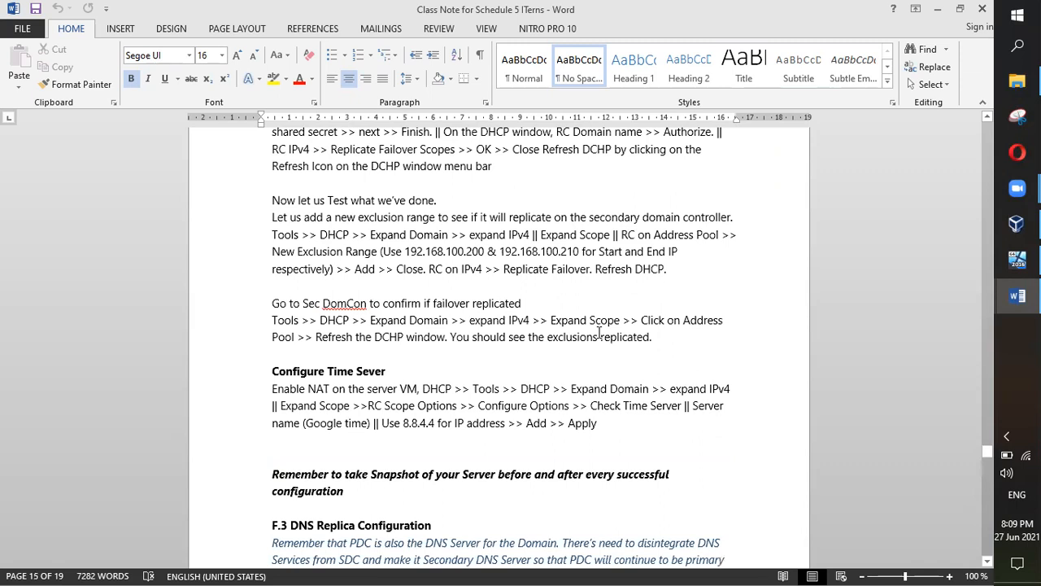
scroll(618, 333, "down", 3)
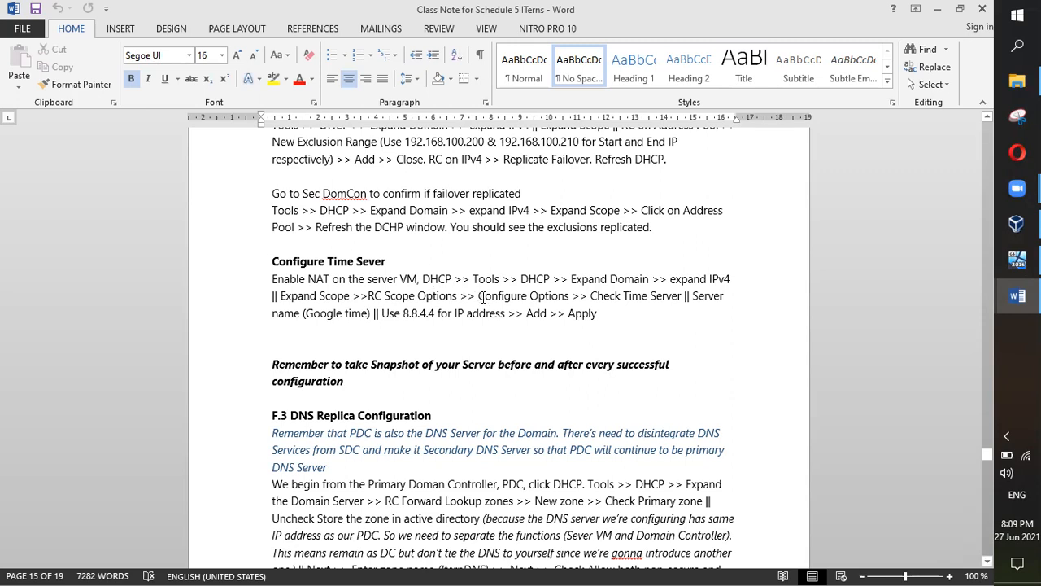
Step: Select the whole Configure Time Server paragraph, from Enable NAT through Apply
triple_click(283, 279)
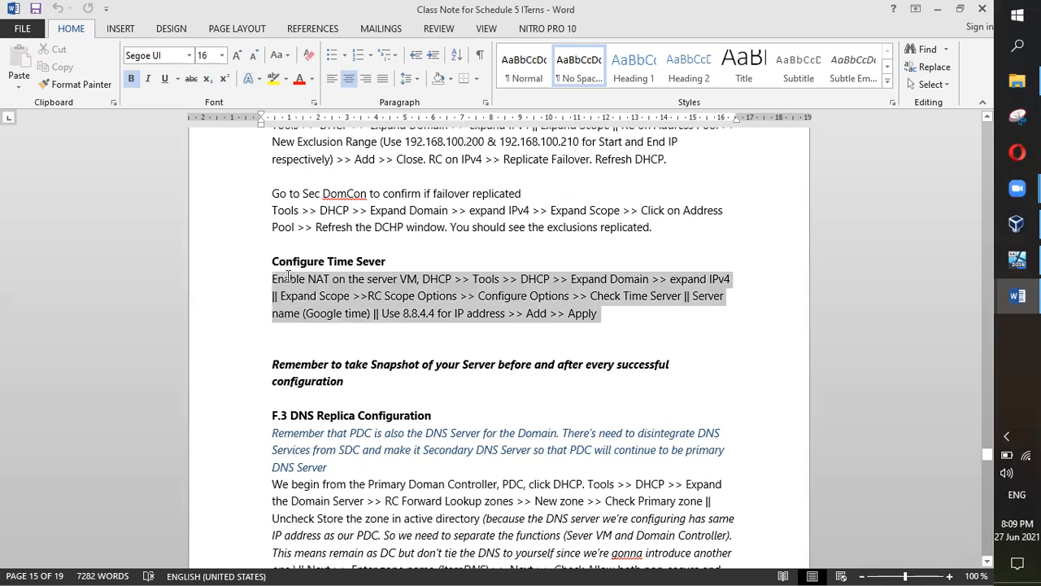
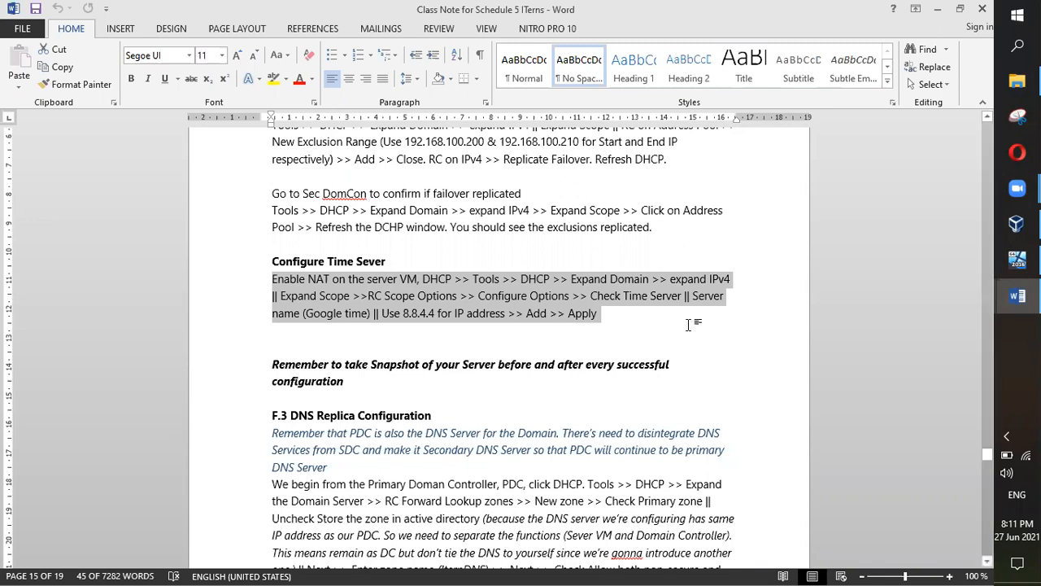
Step: Scroll the class notes and clear the selection on the time server steps
scroll(688, 323, "down", 2)
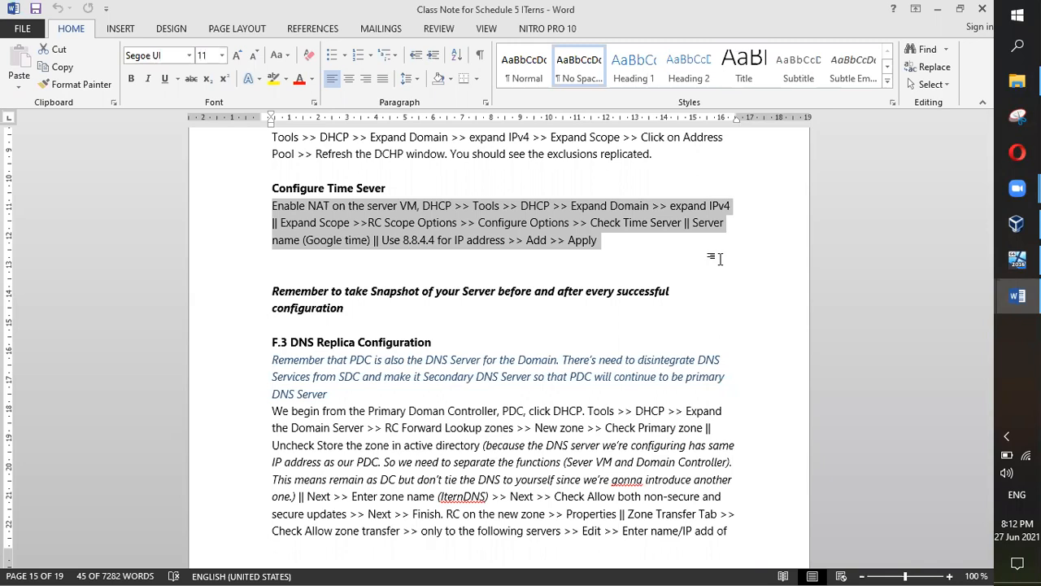
left_click(681, 251)
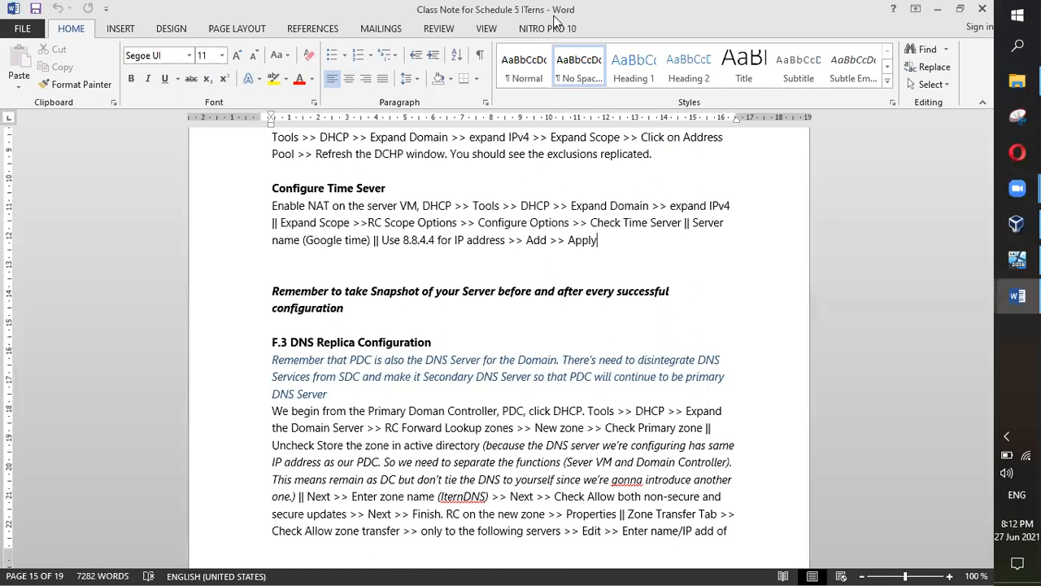
left_click(600, 154)
Step: Highlight 'Enable NAT on the server VM' in the notes, then switch to the Itern Server VM
scroll(732, 317, "down", 1)
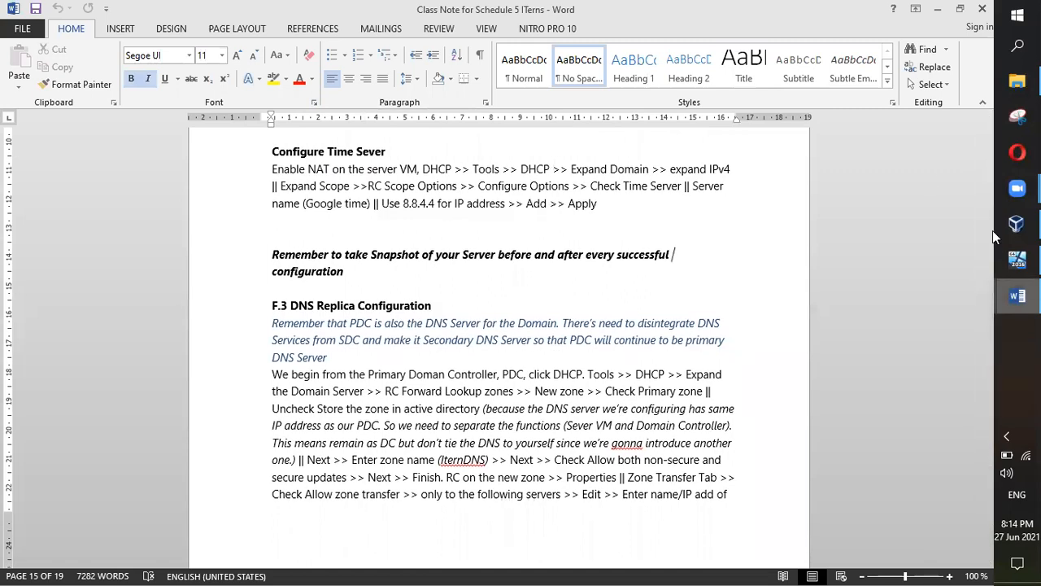
left_click(280, 172)
left_click_drag(306, 169, 419, 170)
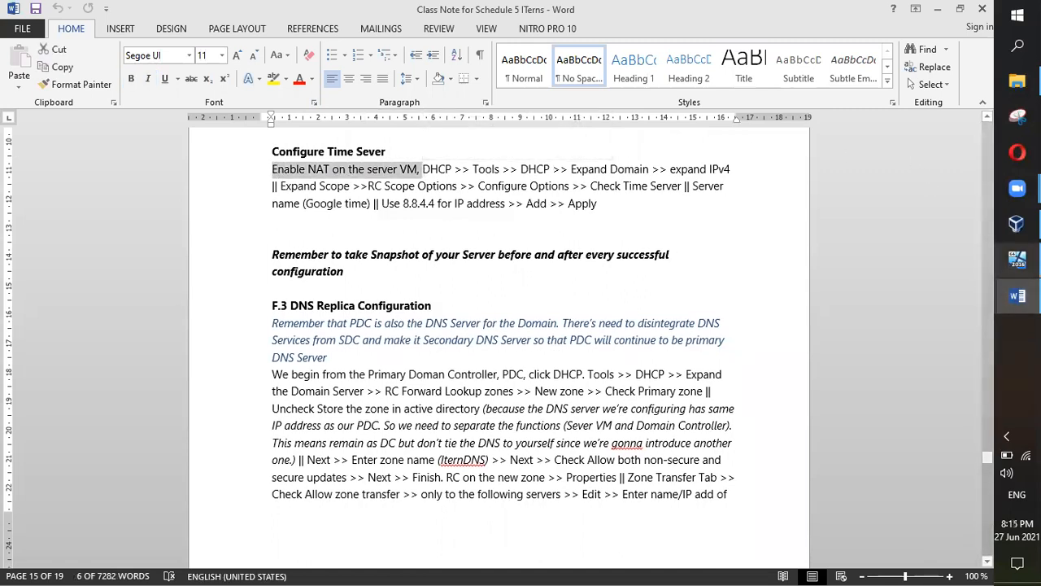
left_click(1017, 258)
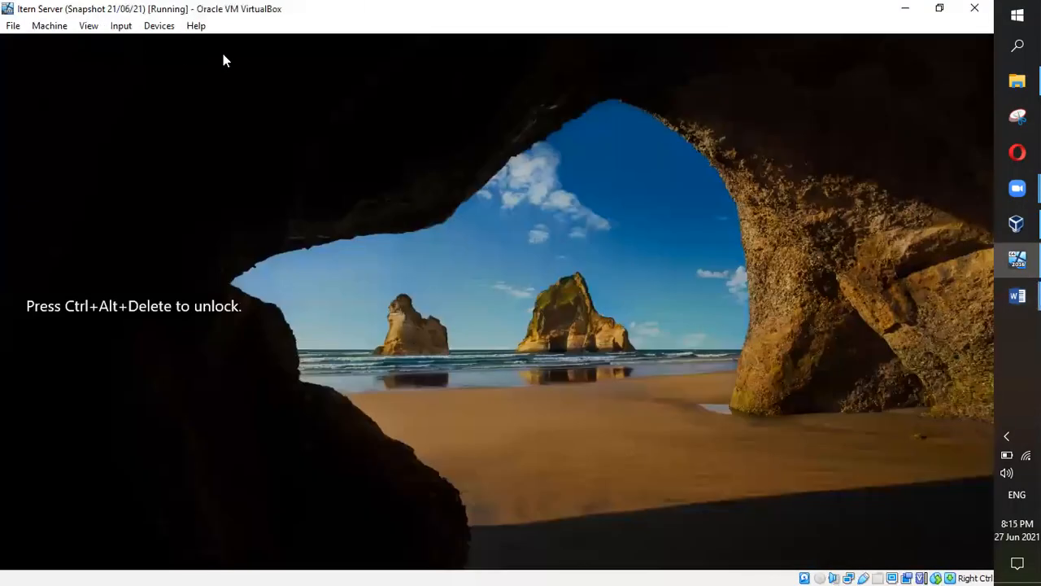
Step: Send Ctrl+Alt+Del to Itern Server and sign in with the Administrator password
left_click(120, 26)
mouse_move(139, 44)
left_click(297, 87)
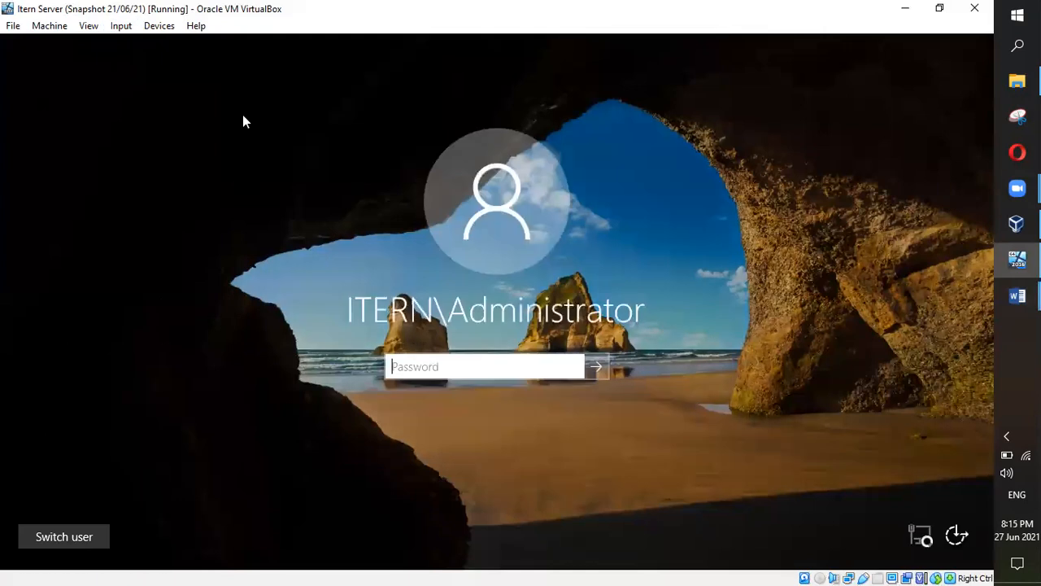
type("••••••••••")
key("Return")
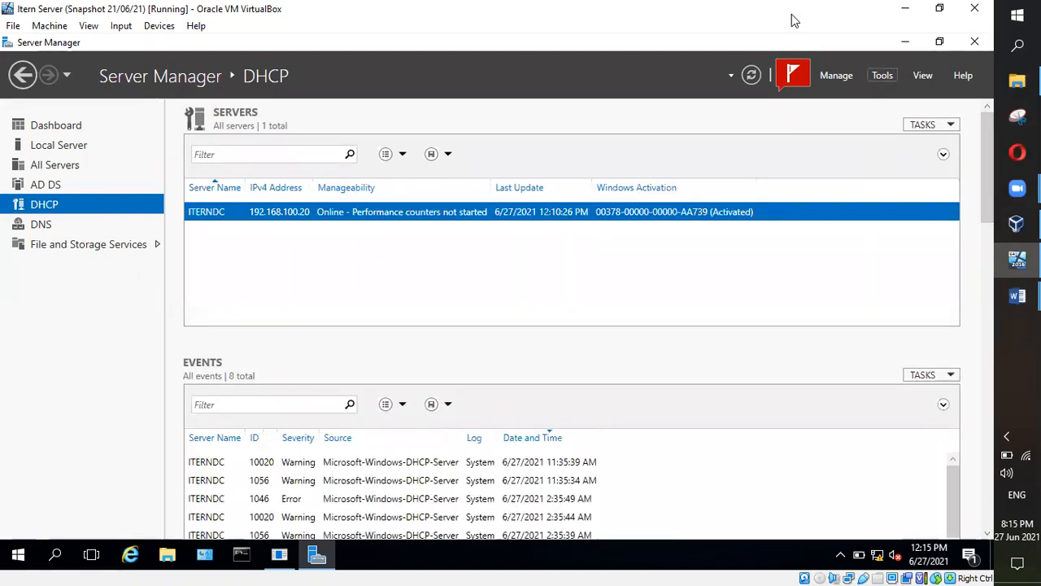
Step: Open the DHCP console, expand iterndc.itern.com, and glance at the Schedule 5 notes
left_click(882, 75)
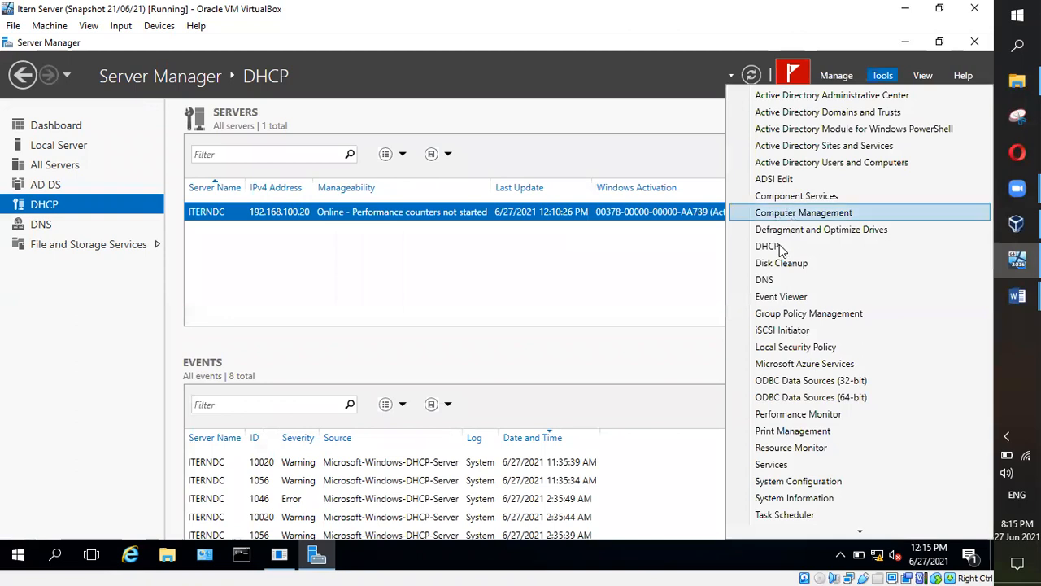
left_click(779, 243)
mouse_move(275, 567)
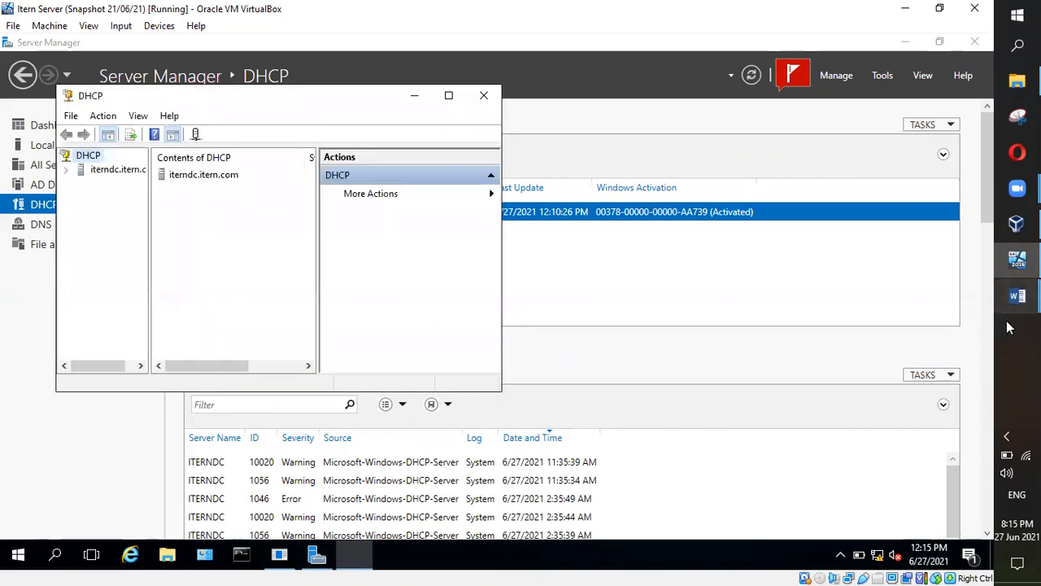
left_click(66, 169)
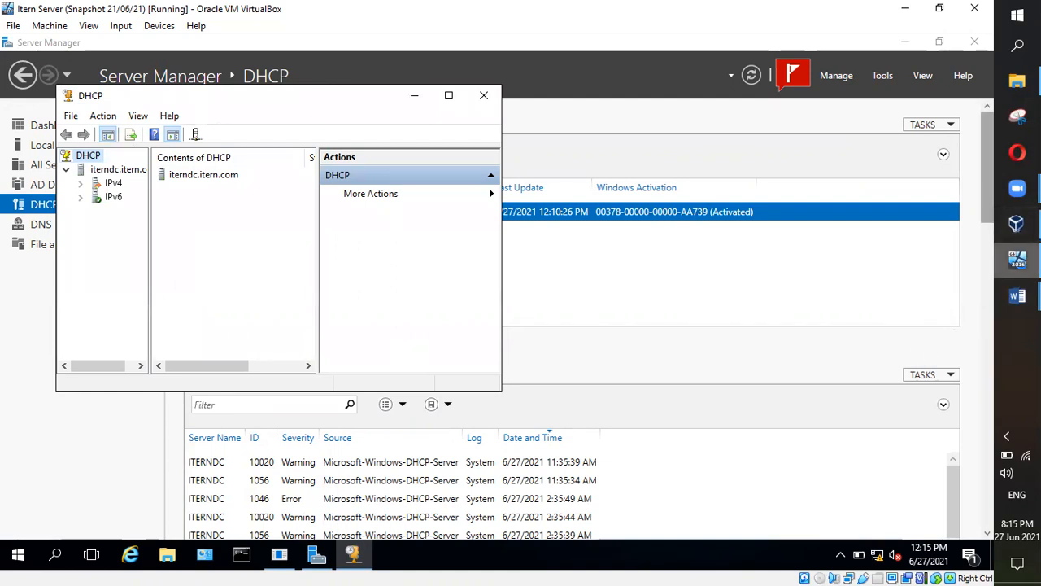
mouse_move(1017, 296)
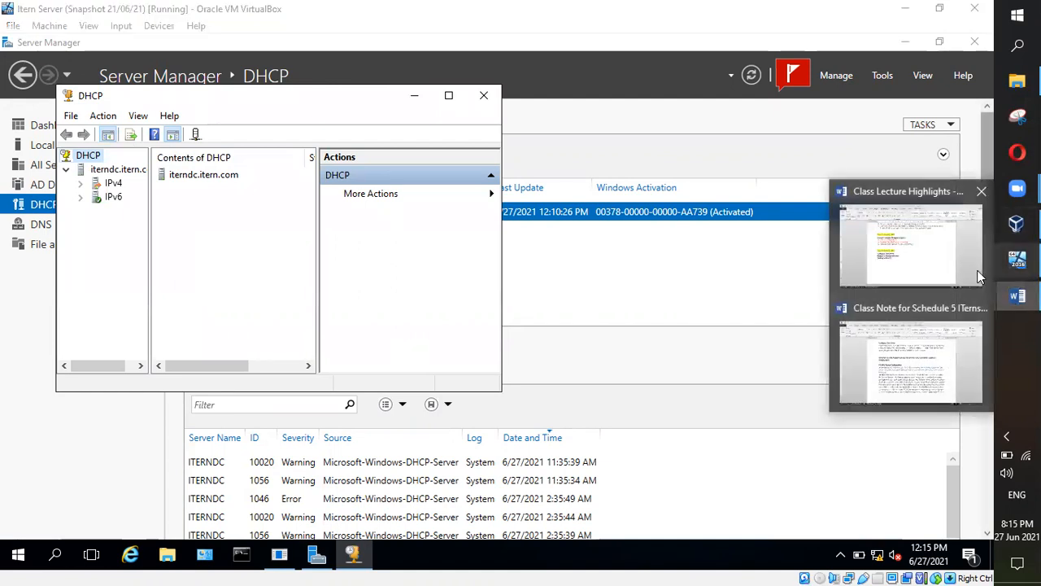
left_click(928, 336)
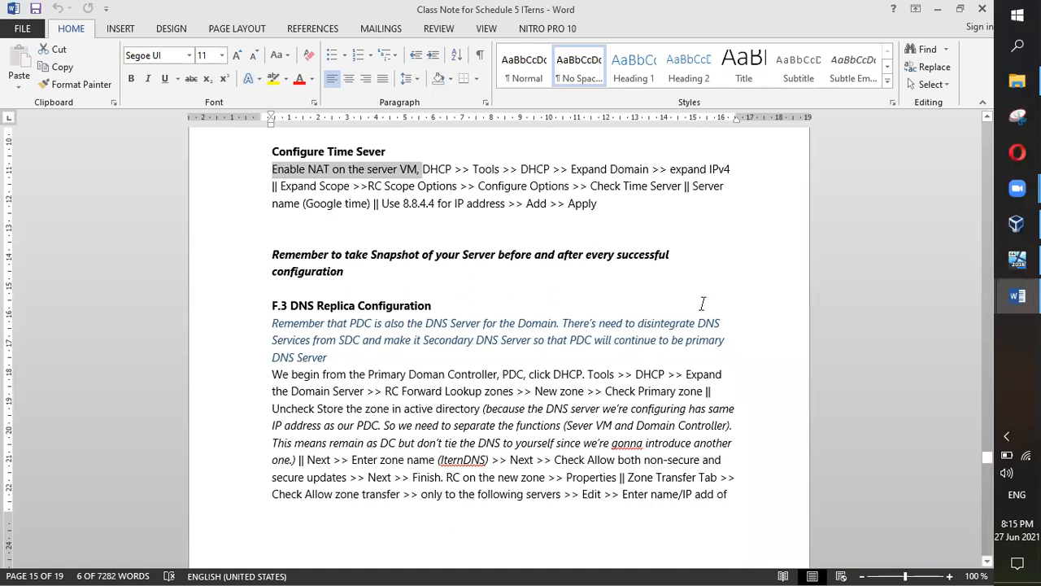
Step: Expand IPv4 and Scope [192.168.100.0], widen the tree pane, then check the notes again
left_click(1016, 260)
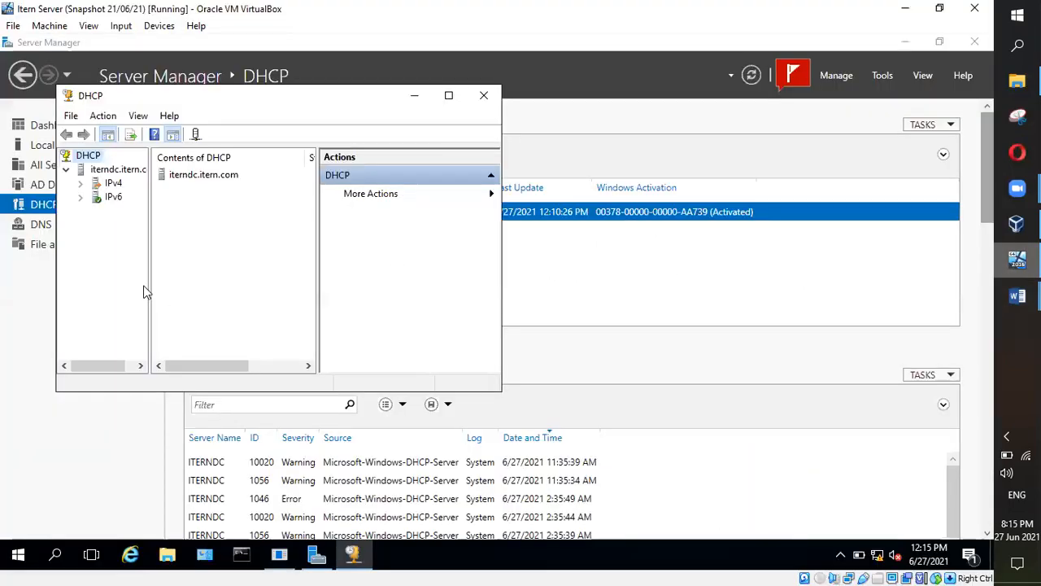
left_click(80, 183)
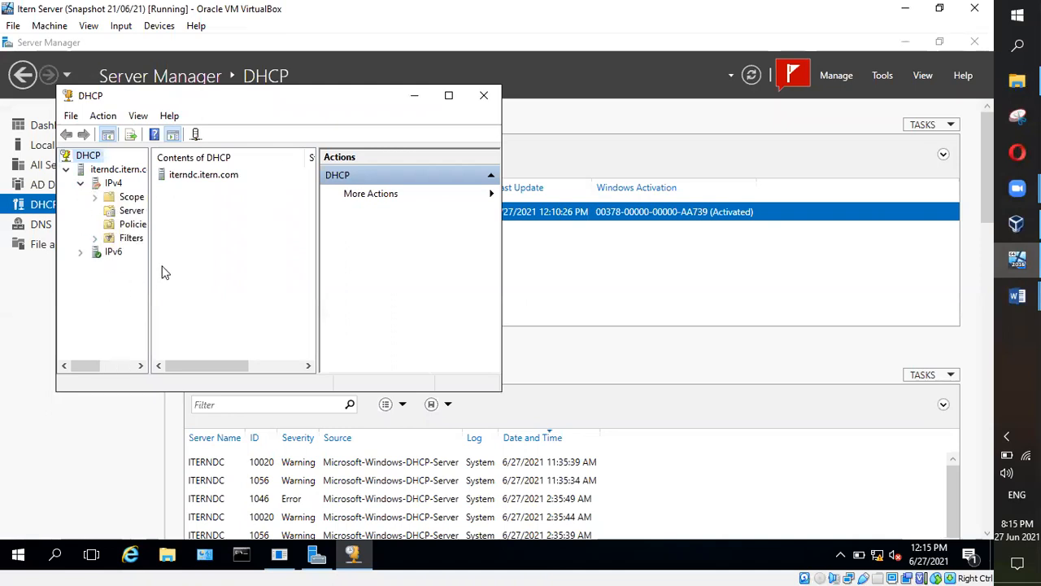
left_click(95, 197)
left_click_drag(149, 254, 206, 261)
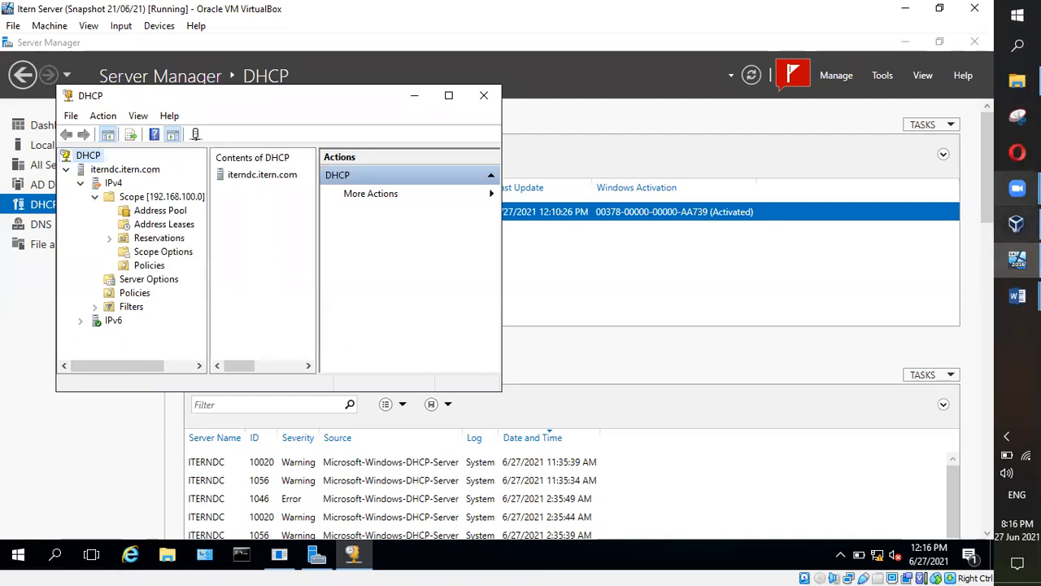
mouse_move(1017, 296)
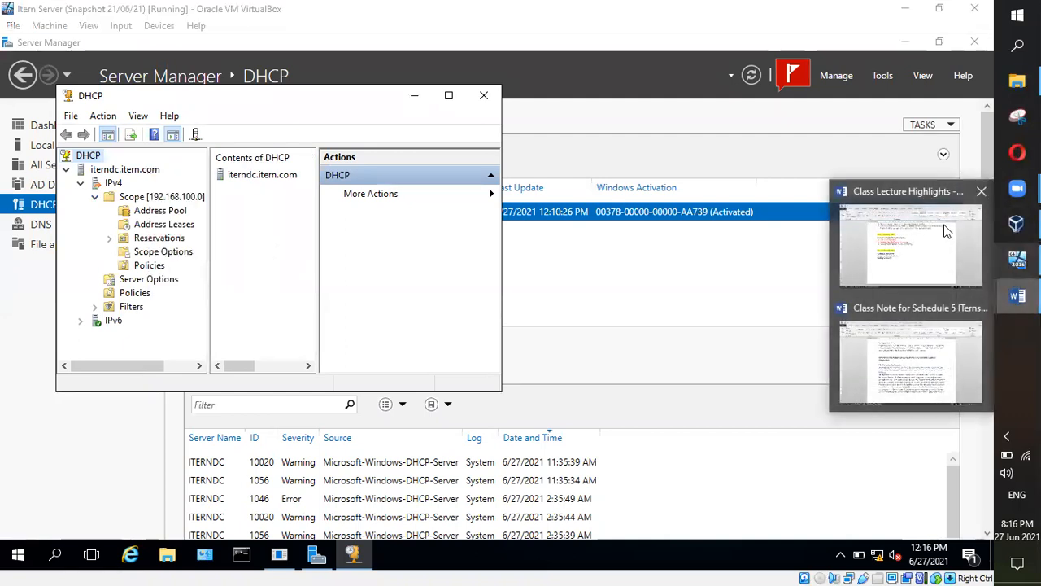
left_click(931, 359)
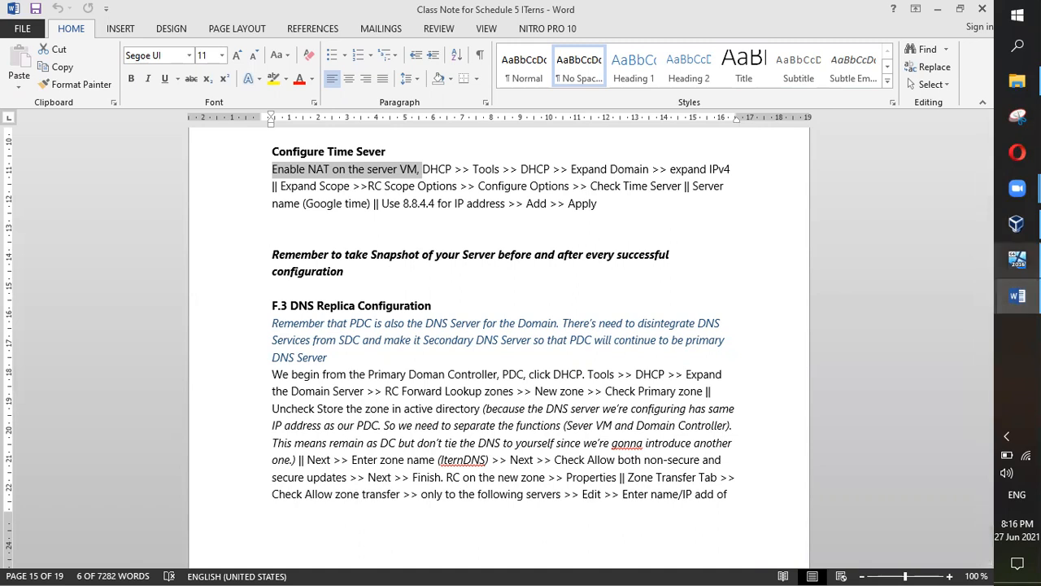
Step: Open Configure Options for the scope's Scope Options and tick 004 Time Server
left_click(1017, 259)
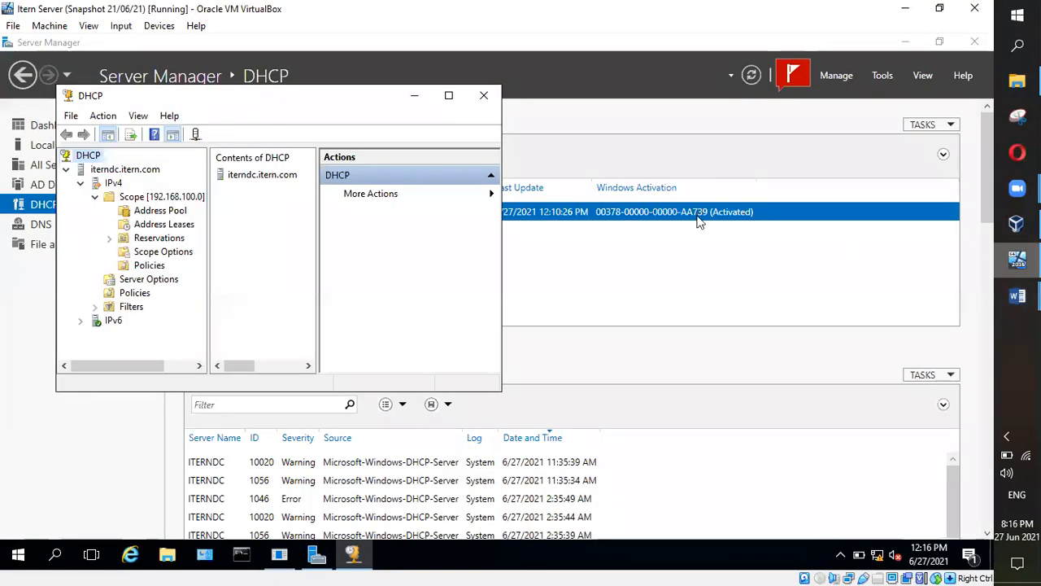
right_click(170, 258)
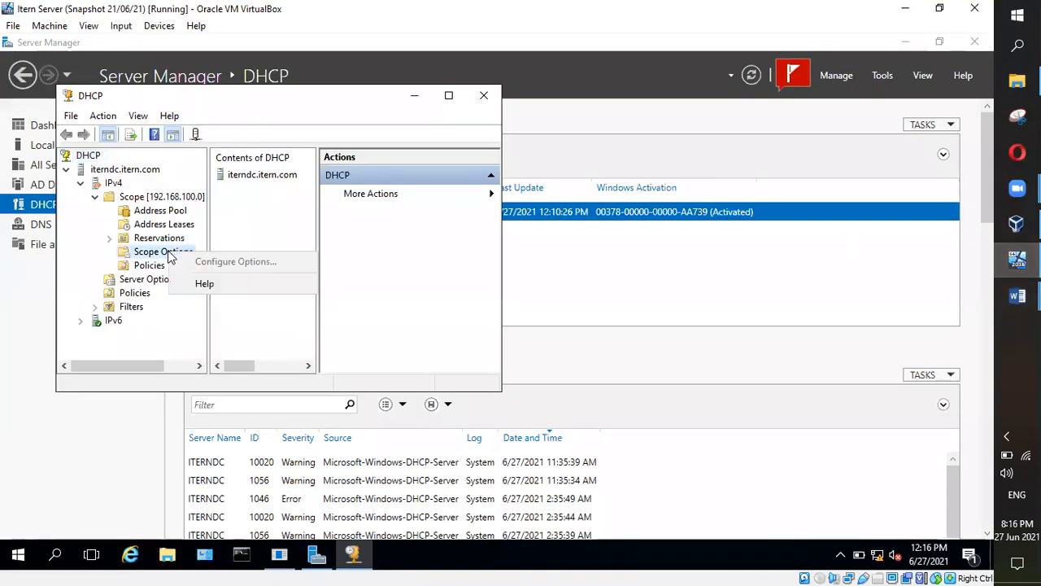
left_click(168, 255)
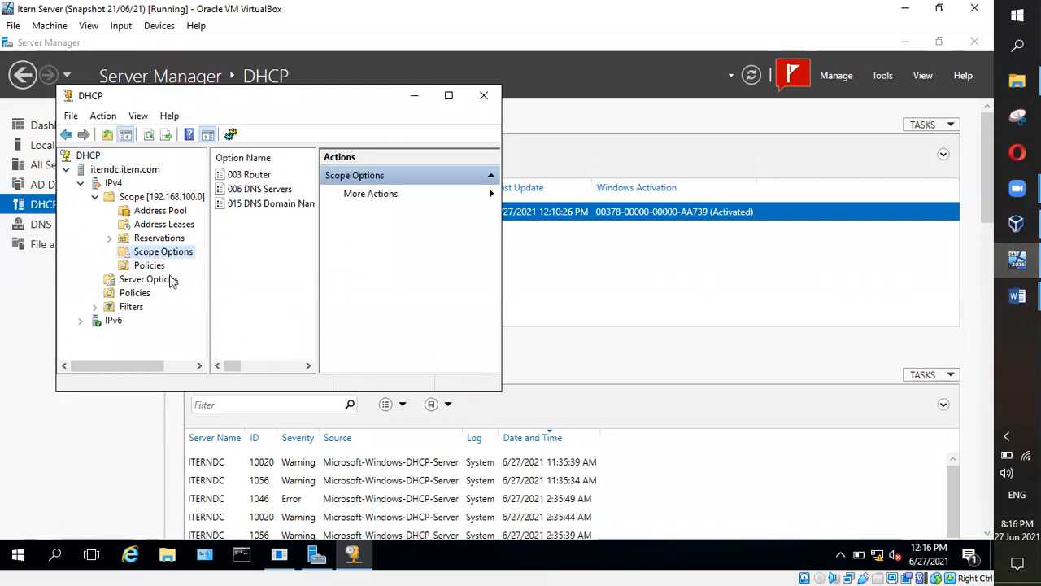
right_click(174, 251)
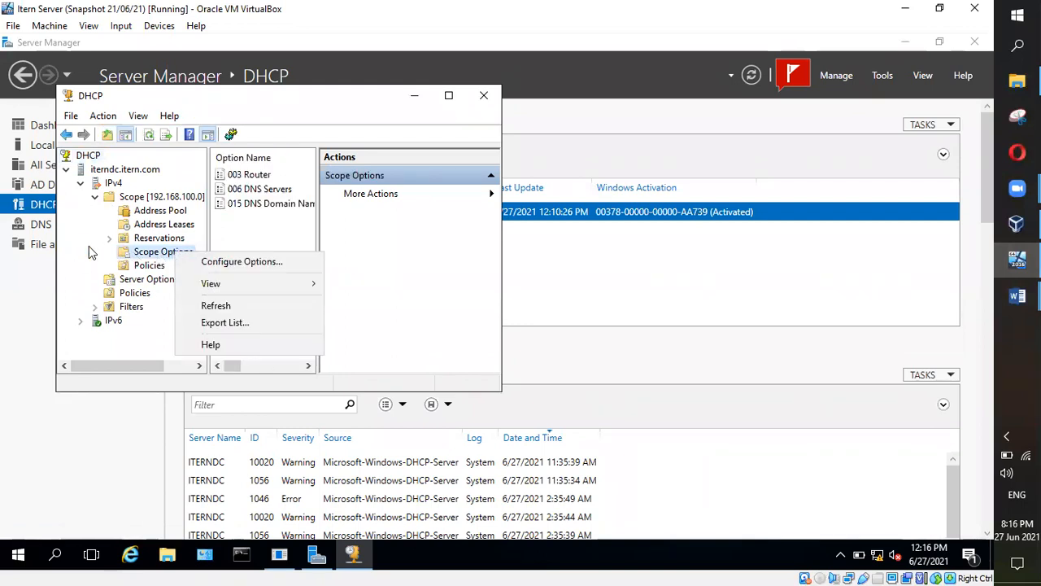
right_click(139, 253)
left_click(199, 265)
left_click_drag(262, 77, 697, 147)
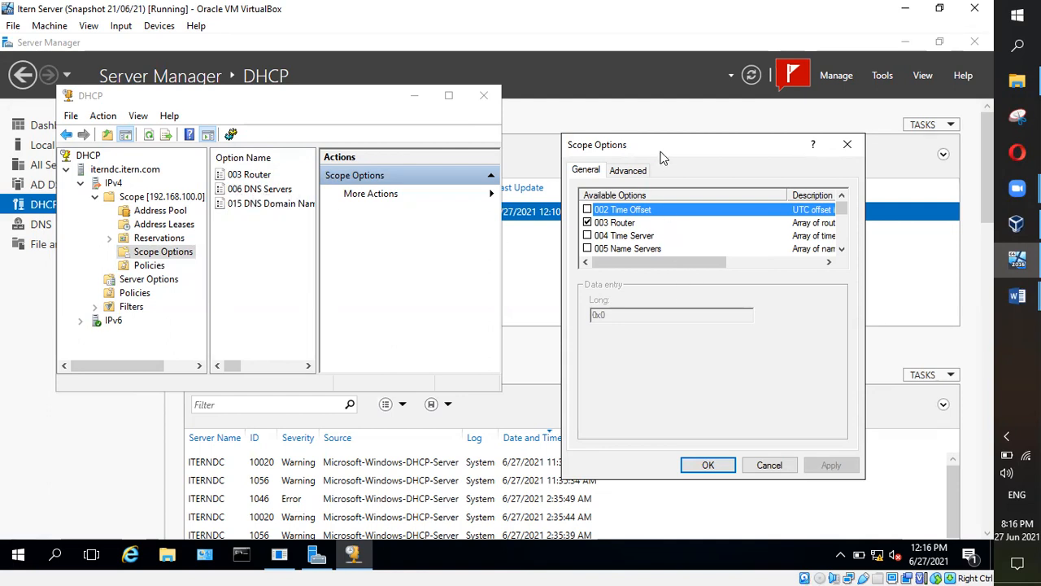
left_click_drag(662, 150, 429, 114)
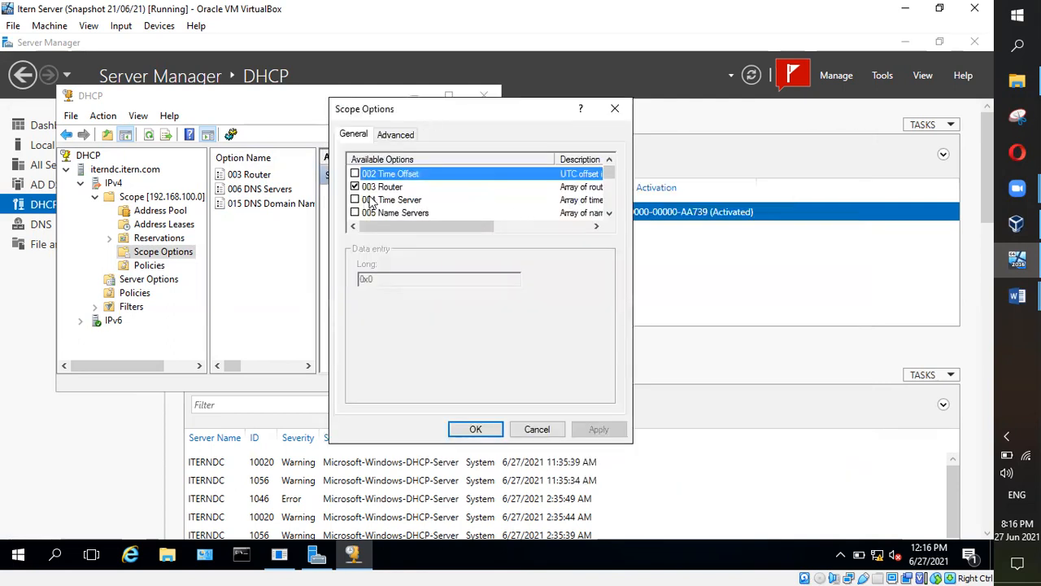
left_click_drag(443, 228, 375, 218)
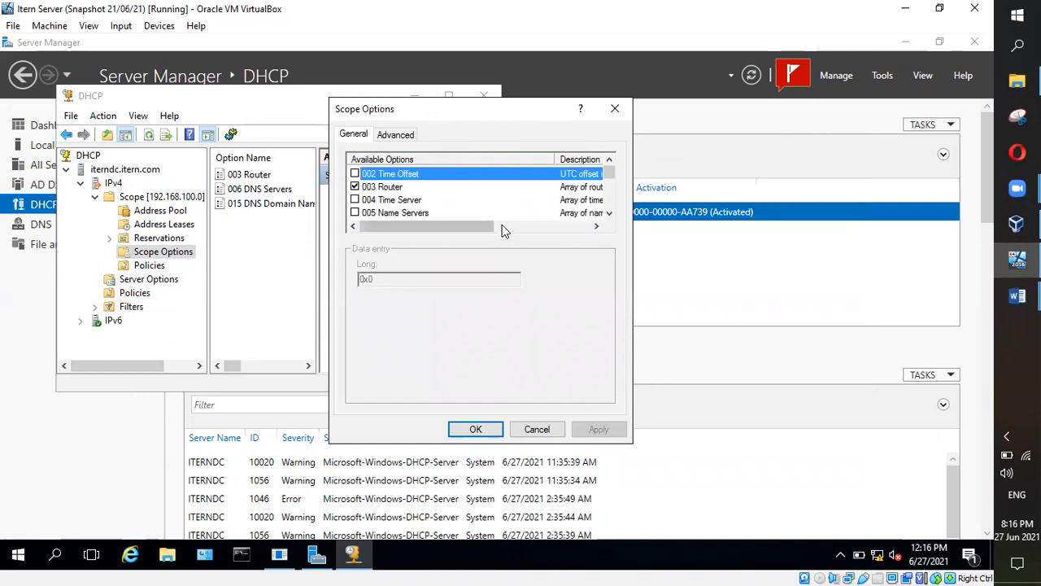
left_click(355, 200)
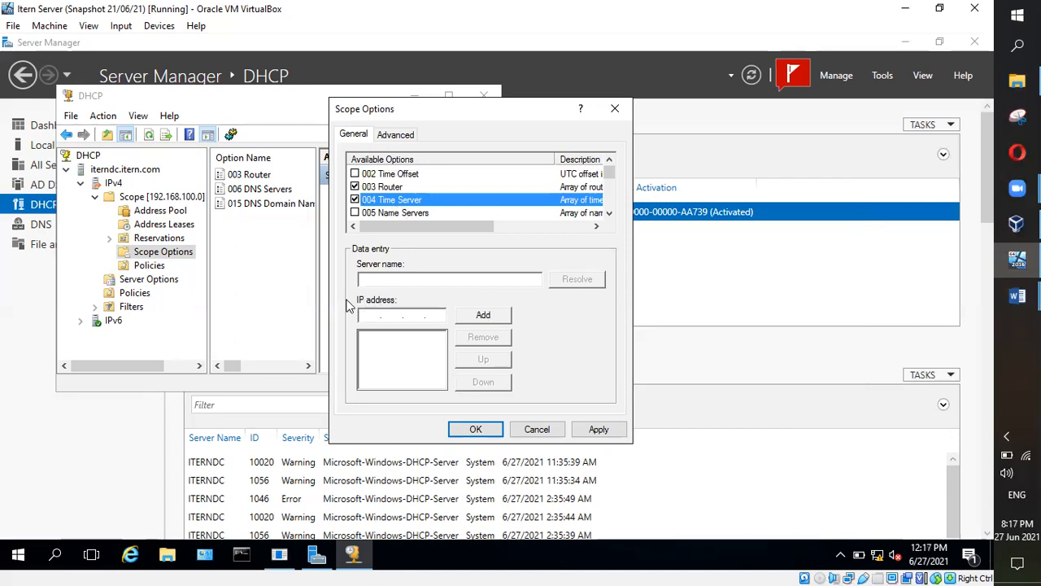
Step: Name the time server 'Google', add IP 8.8.4.4, and apply and close the dialog
left_click(418, 280)
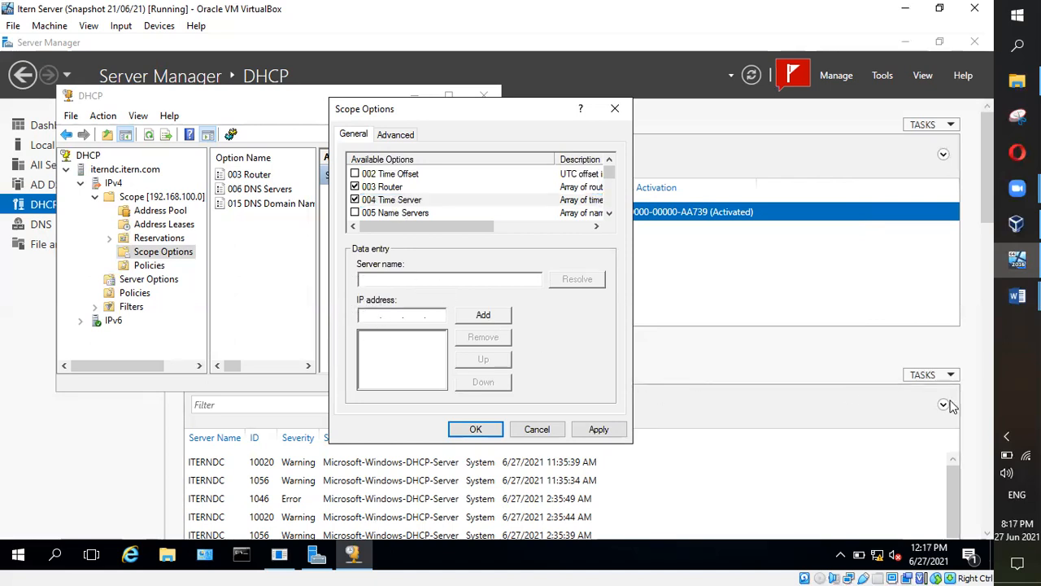
type("Google time")
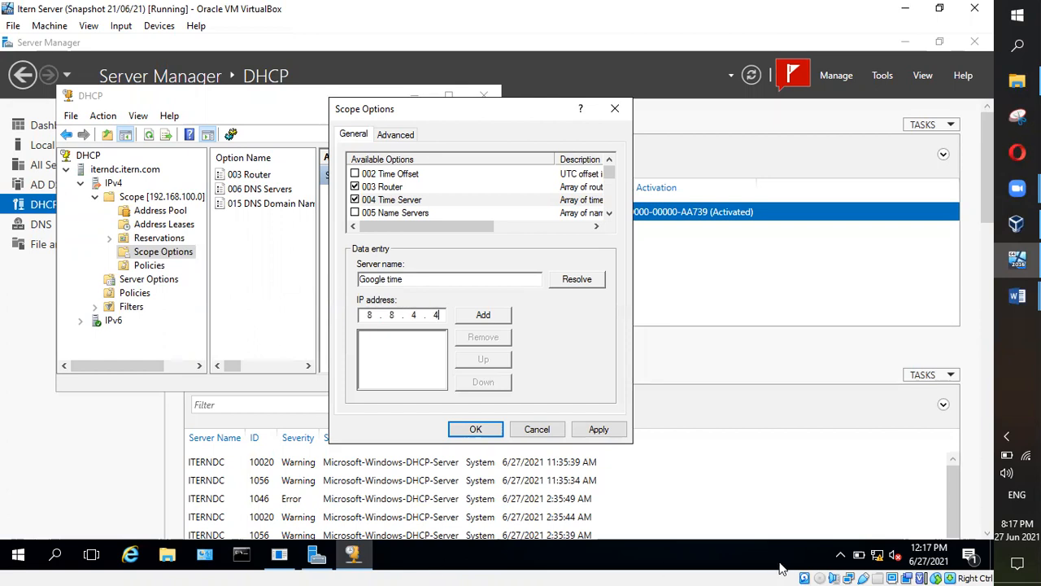
left_click(483, 315)
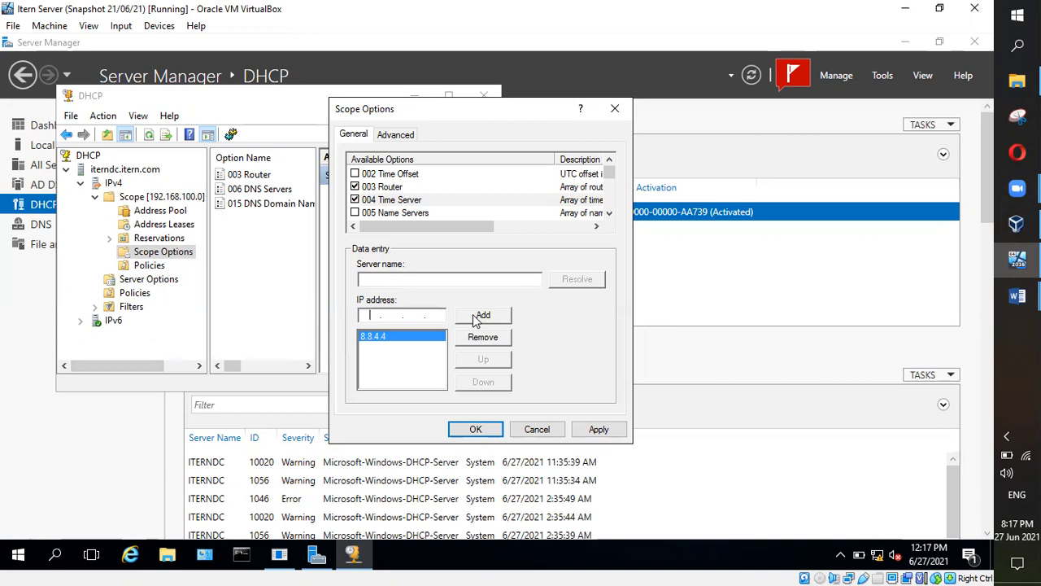
left_click(598, 430)
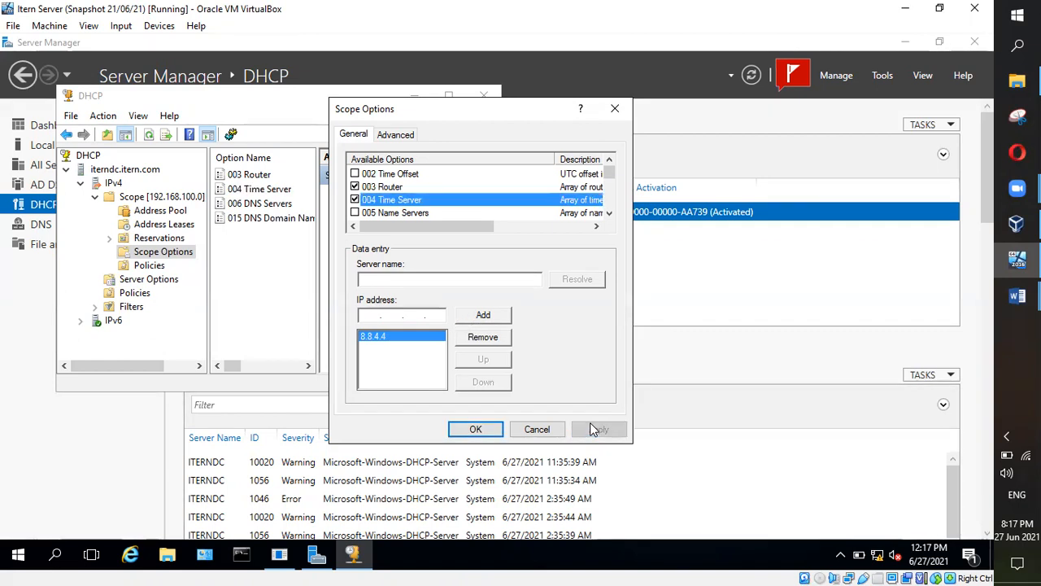
left_click(476, 430)
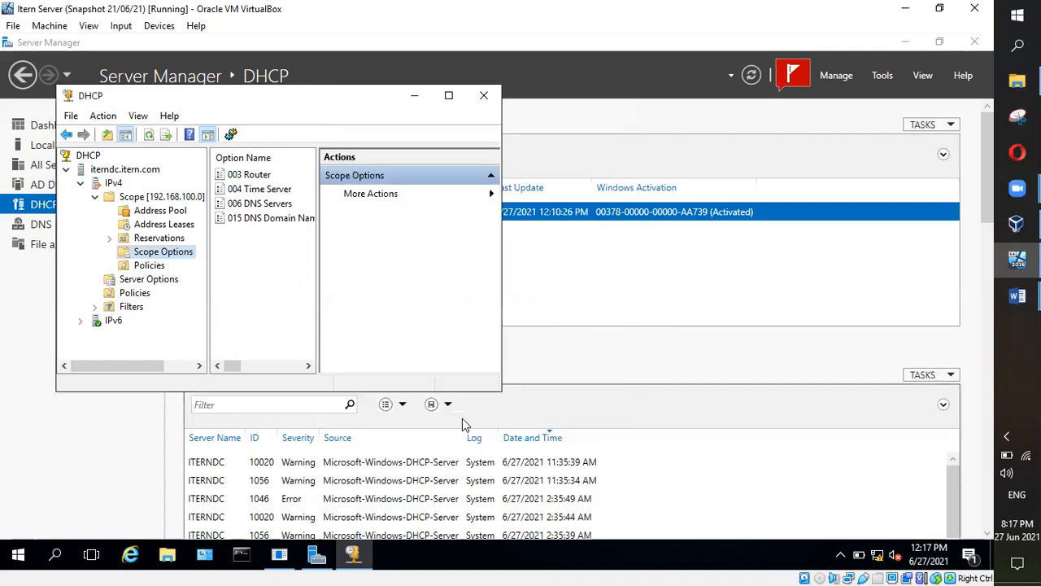
Step: Select the new 004 Time Server option, then show the IPv4 node's contents
left_click(249, 190)
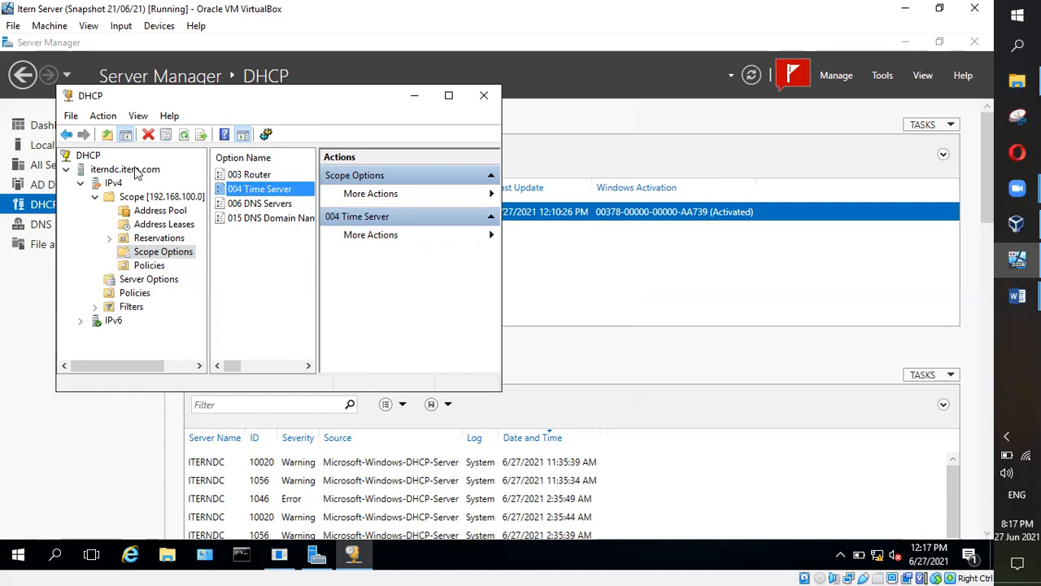
left_click(97, 185)
right_click(97, 186)
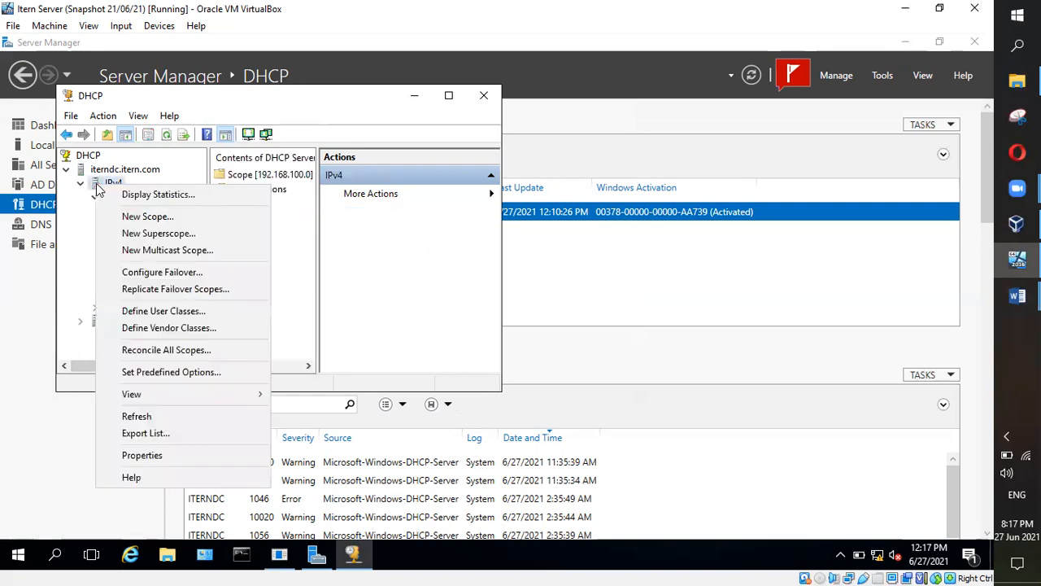
left_click(432, 297)
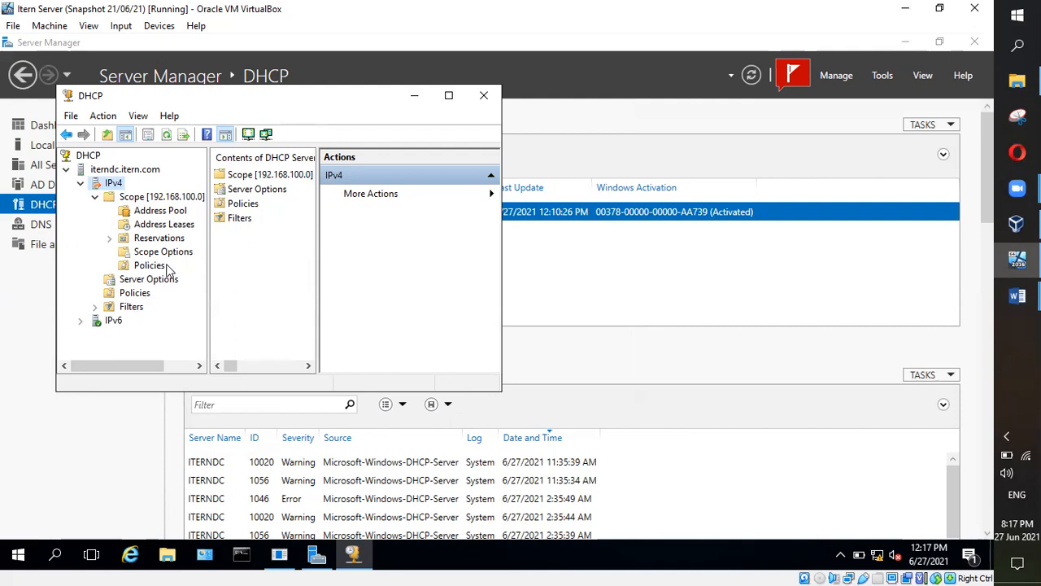
Step: Run Replicate Failover Scopes on IPv4 and confirm, then return to the Schedule 5 notes
right_click(110, 186)
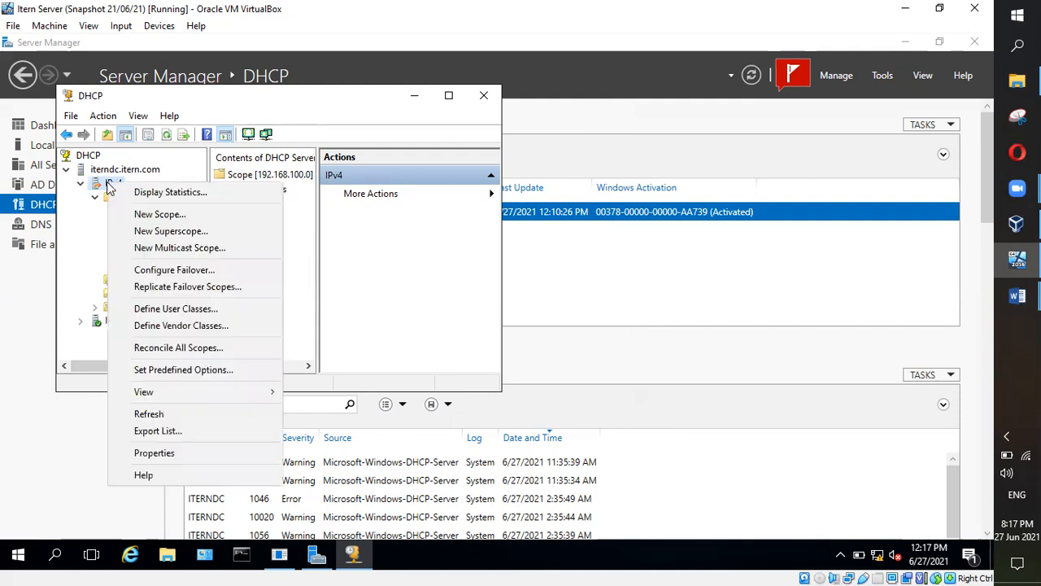
left_click(177, 288)
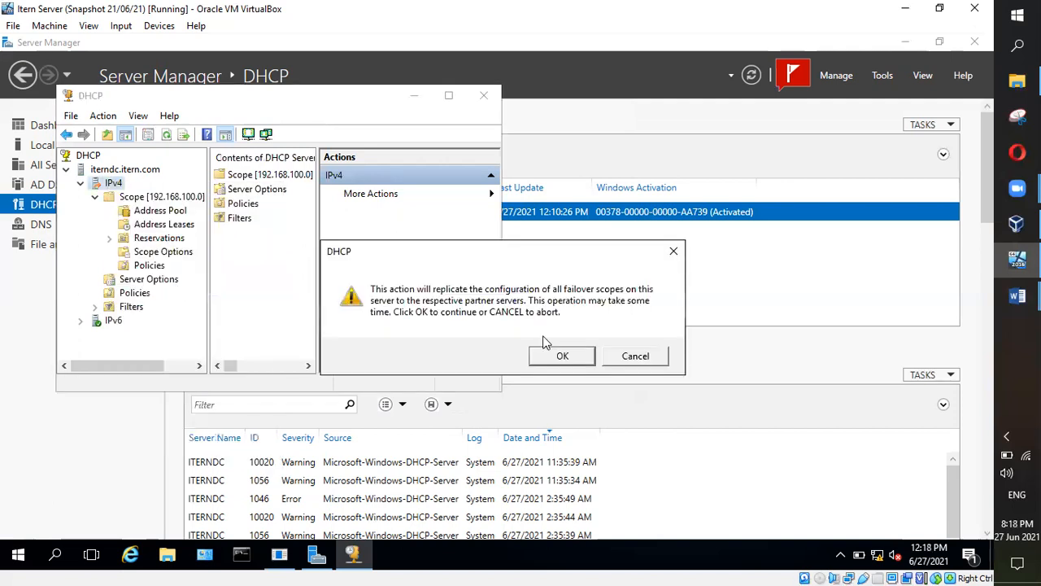
left_click(560, 358)
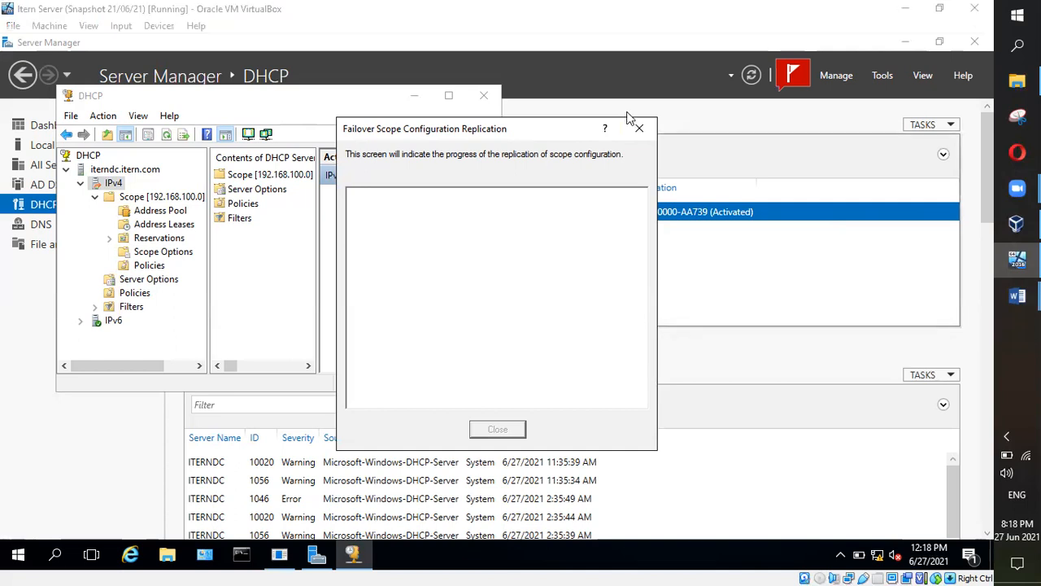
mouse_move(1016, 295)
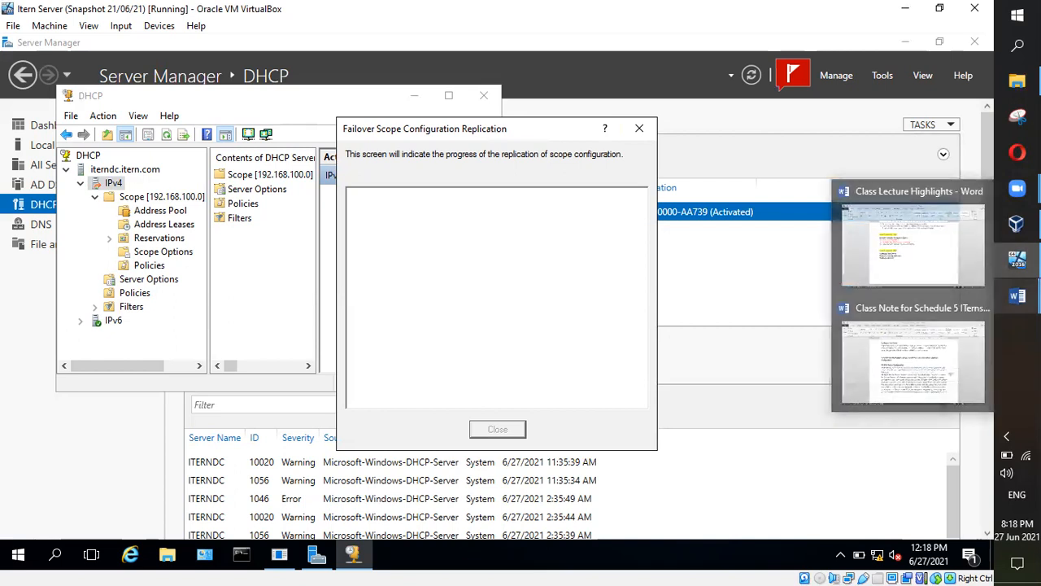
left_click(836, 355)
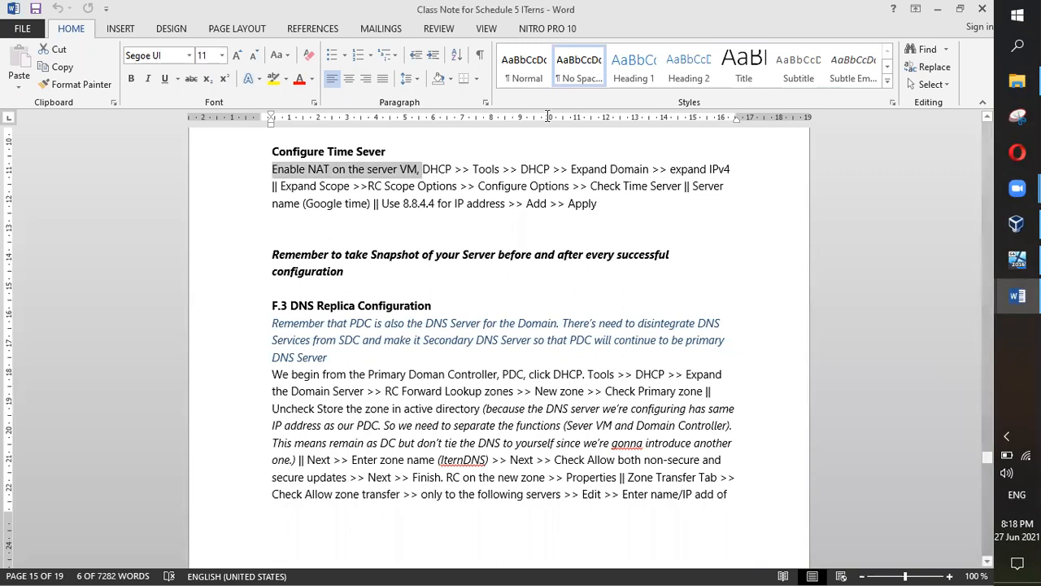
Step: Scroll the notes down to section G, Snapshot, Clone & Backup on page 16
scroll(703, 244, "down", 10)
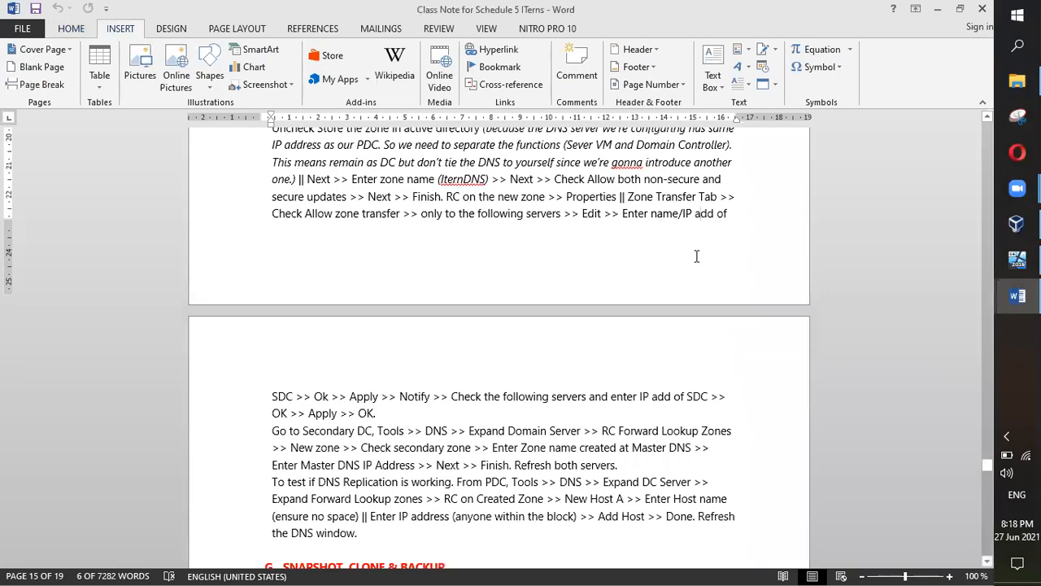
scroll(614, 244, "down", 1)
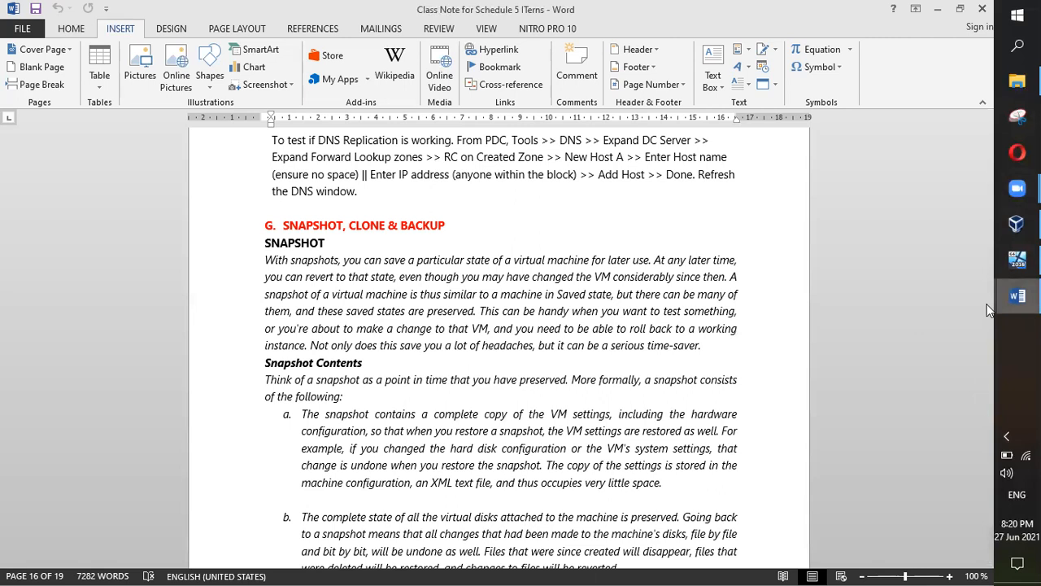
Step: Read through the snapshot notes, then switch back to the Itern Server VM
scroll(631, 277, "up", 3)
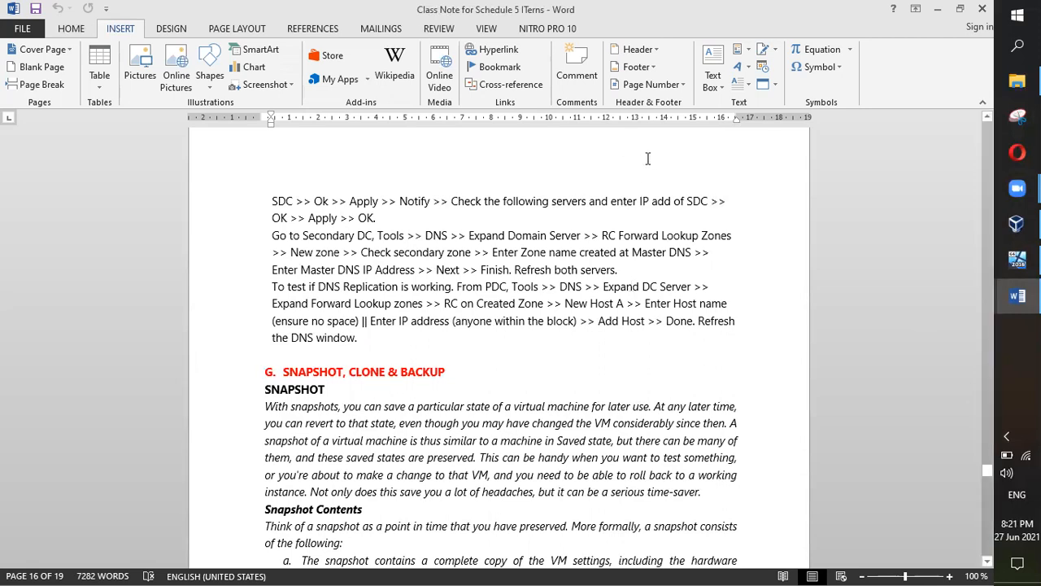
scroll(665, 248, "down", 1)
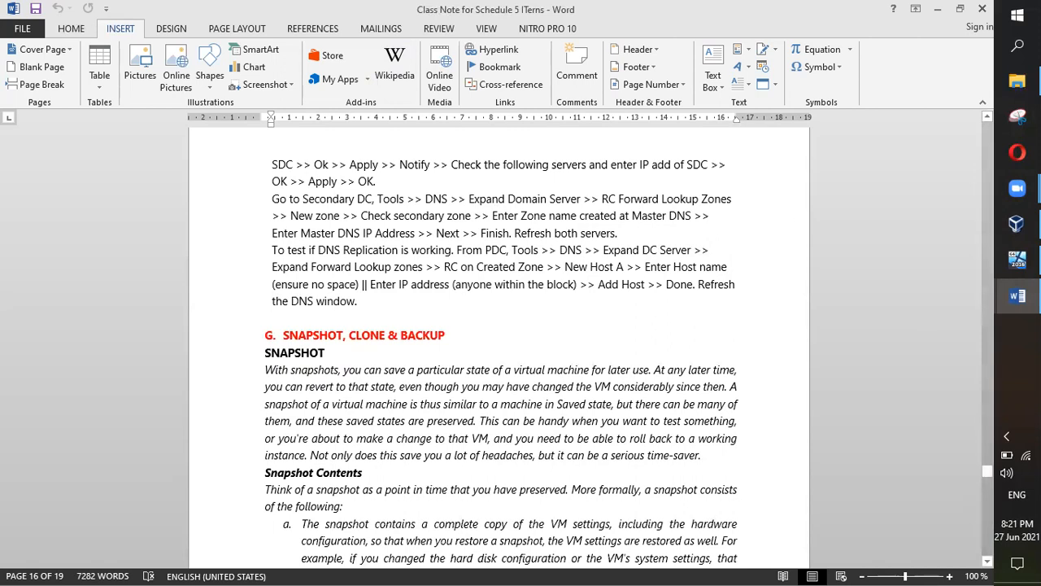
scroll(456, 318, "down", 2)
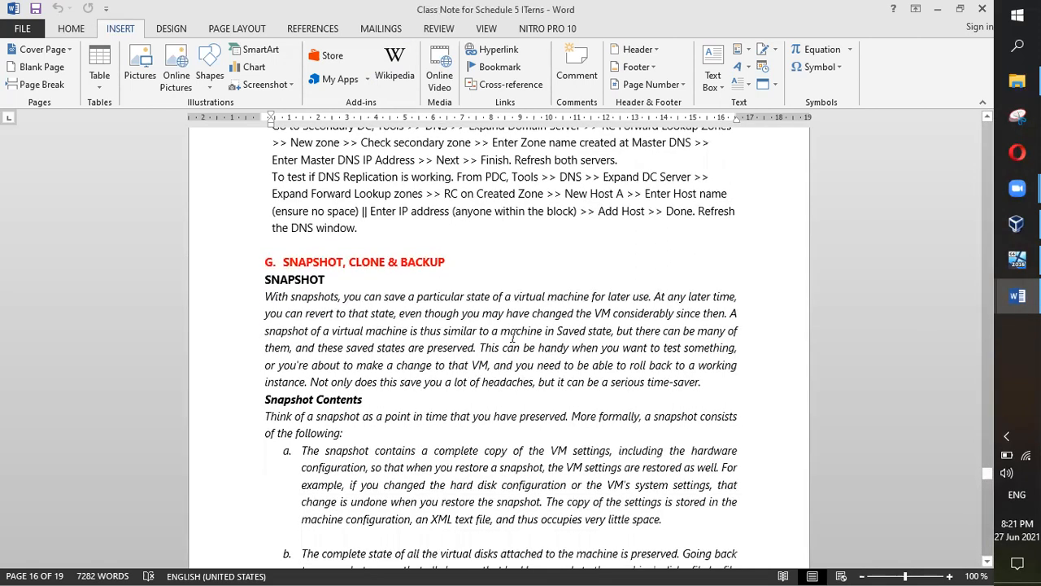
scroll(411, 251, "down", 1)
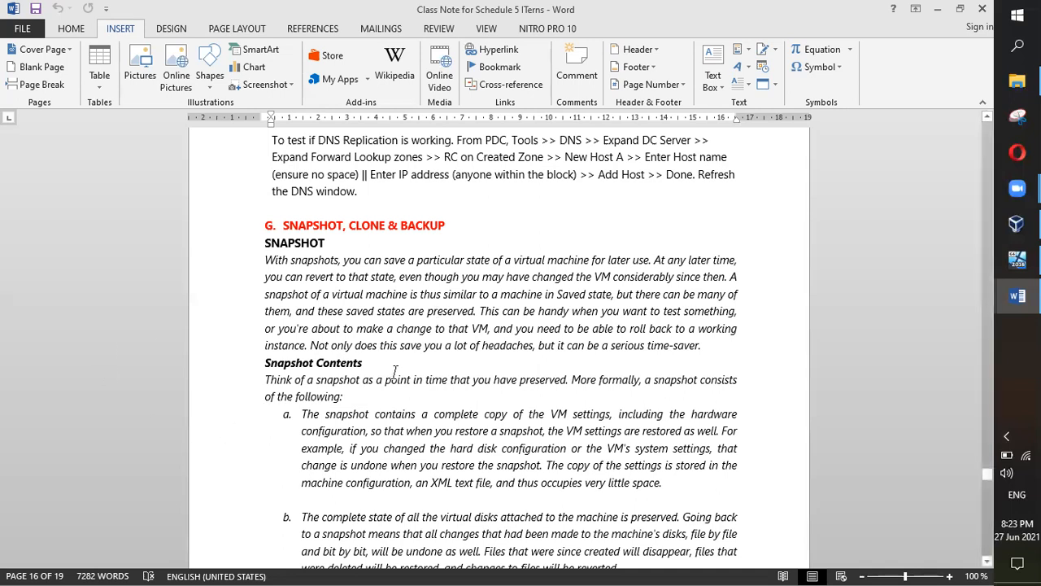
scroll(404, 366, "down", 3)
scroll(404, 366, "up", 3)
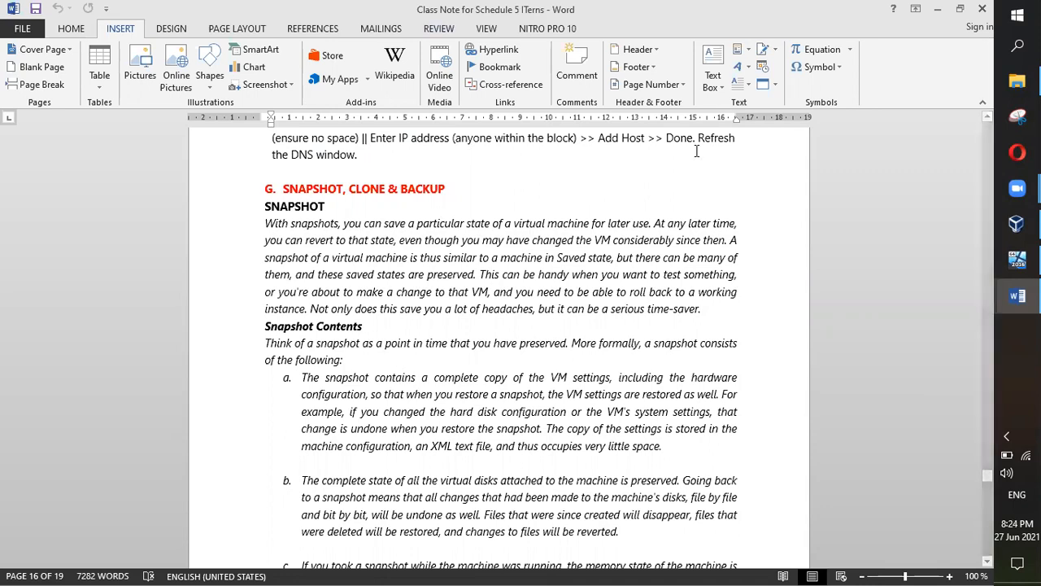
left_click(1016, 258)
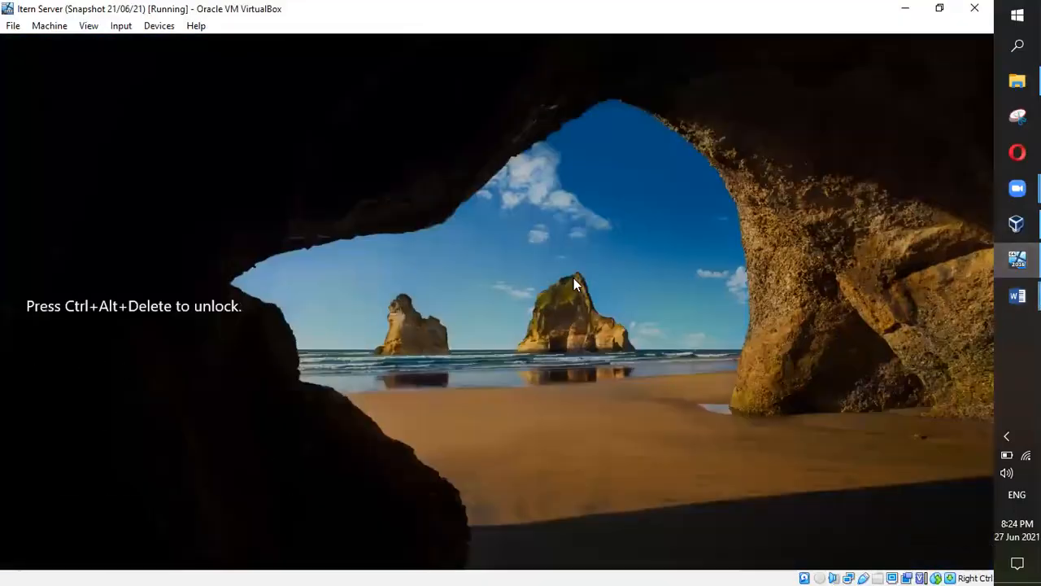
Step: Send Ctrl+Alt+Del from the Input menu and sign in with the administrator password
left_click(92, 28)
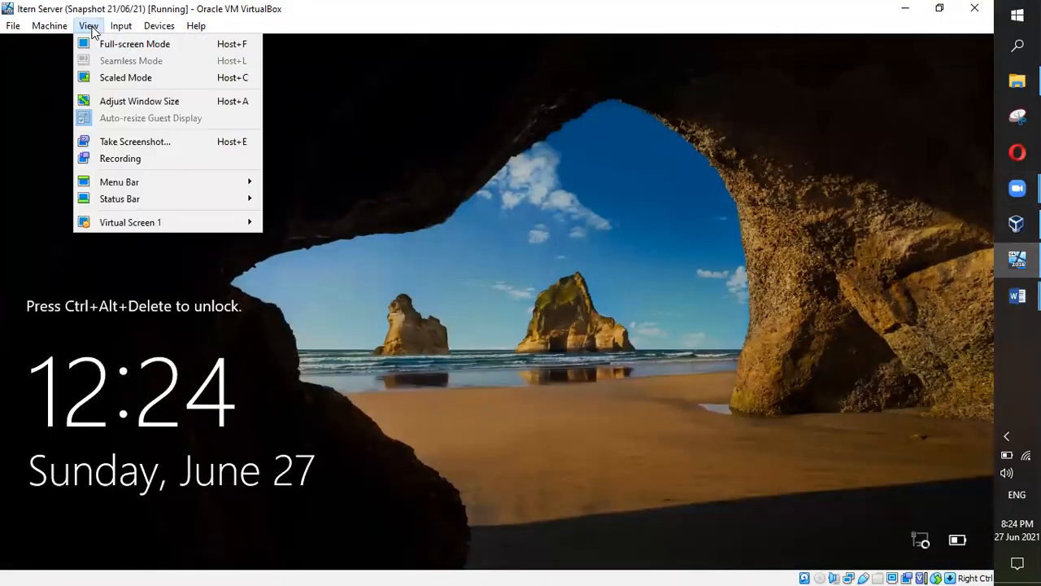
left_click(125, 29)
left_click(122, 27)
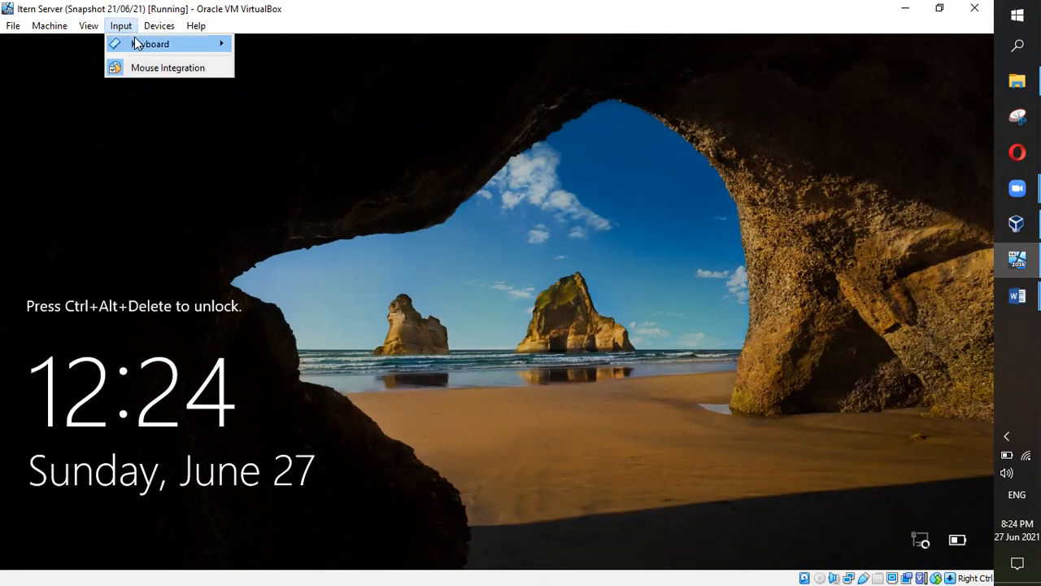
mouse_move(134, 45)
left_click(291, 87)
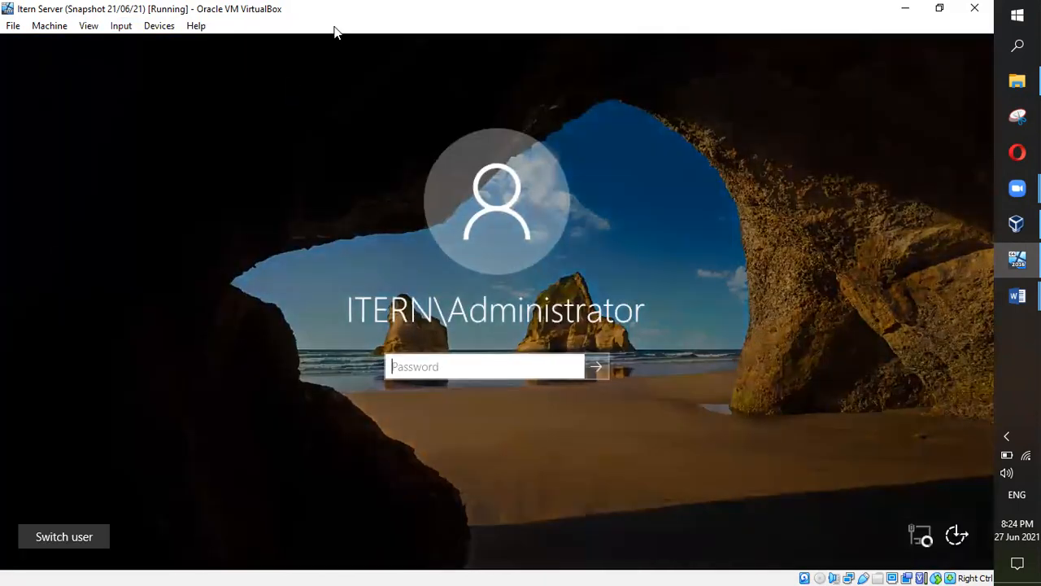
type("Password1")
key("Return")
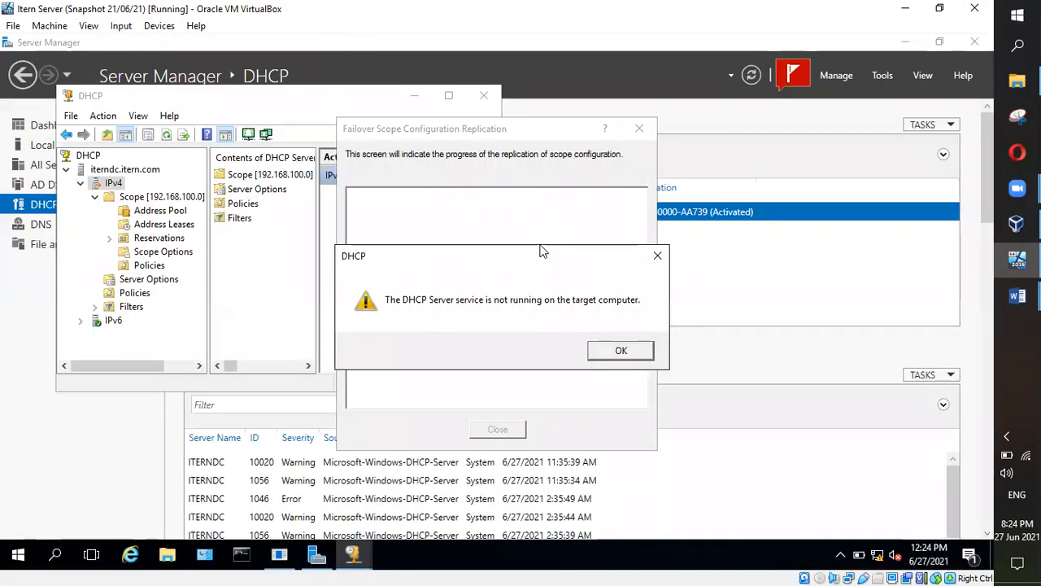
Step: Dismiss the DHCP service error, close the failover replication dialog, and close the DHCP console
left_click(620, 351)
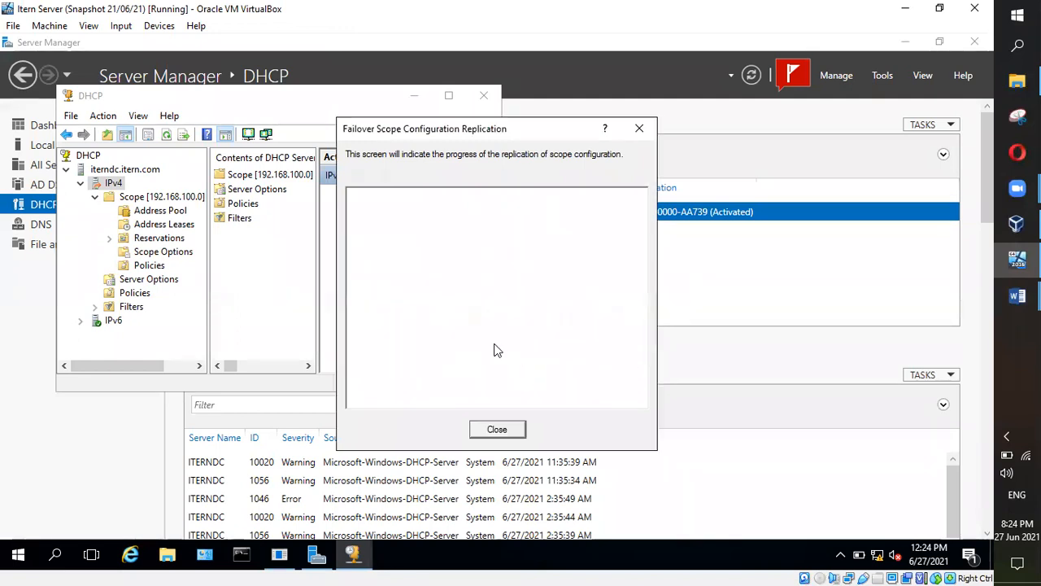
left_click(515, 429)
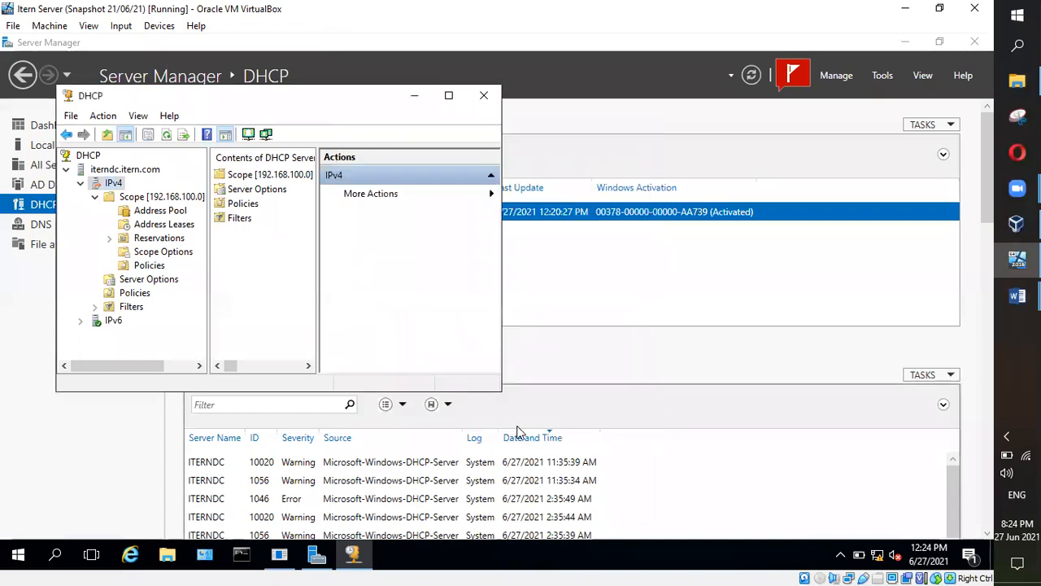
left_click_drag(468, 95, 440, 151)
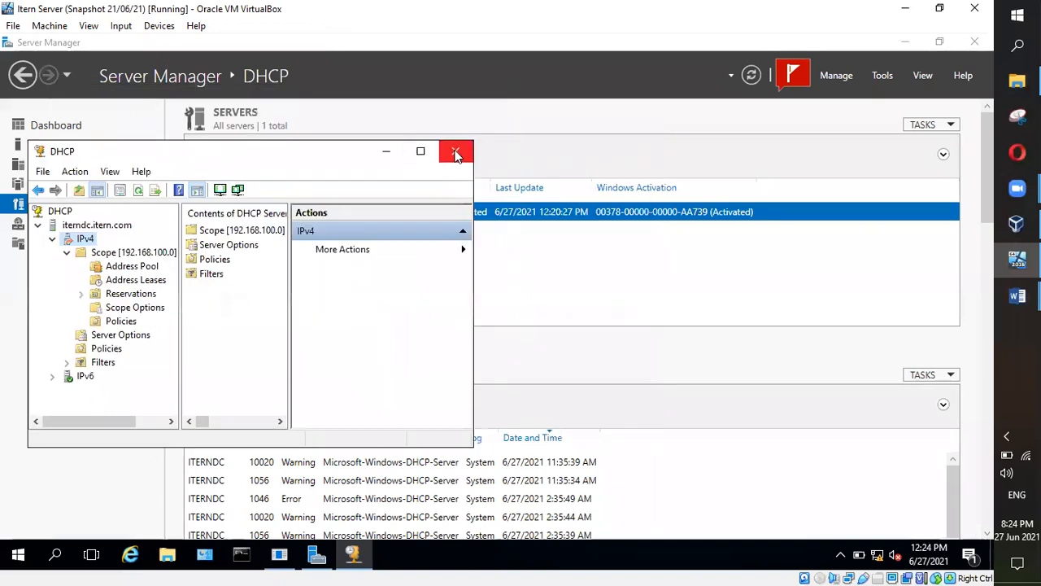
left_click(455, 152)
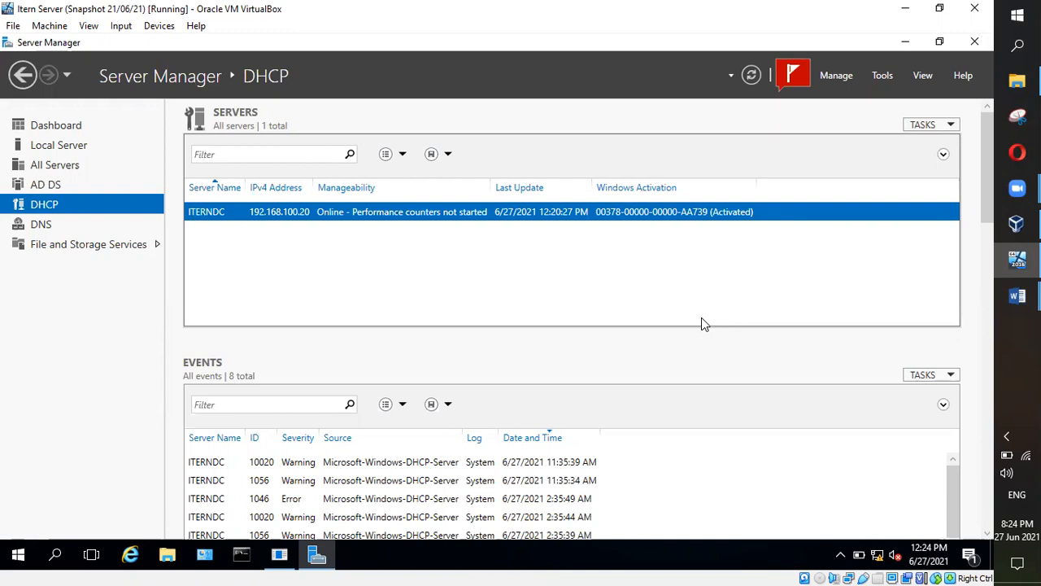
Step: Clear Server Manager's failed automatic refresh notification and close the notifications panel
left_click(1016, 223)
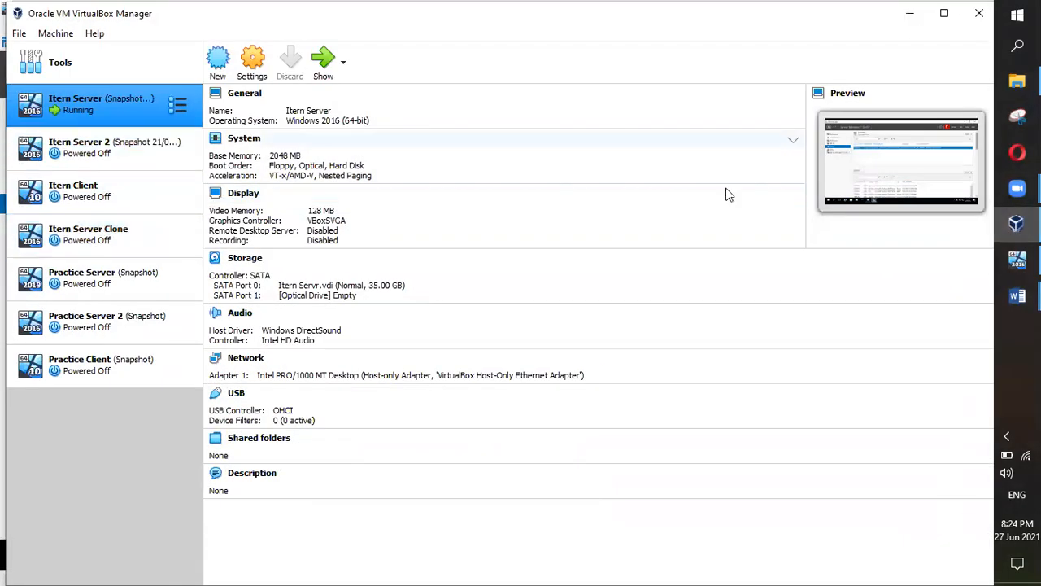
left_click(1017, 223)
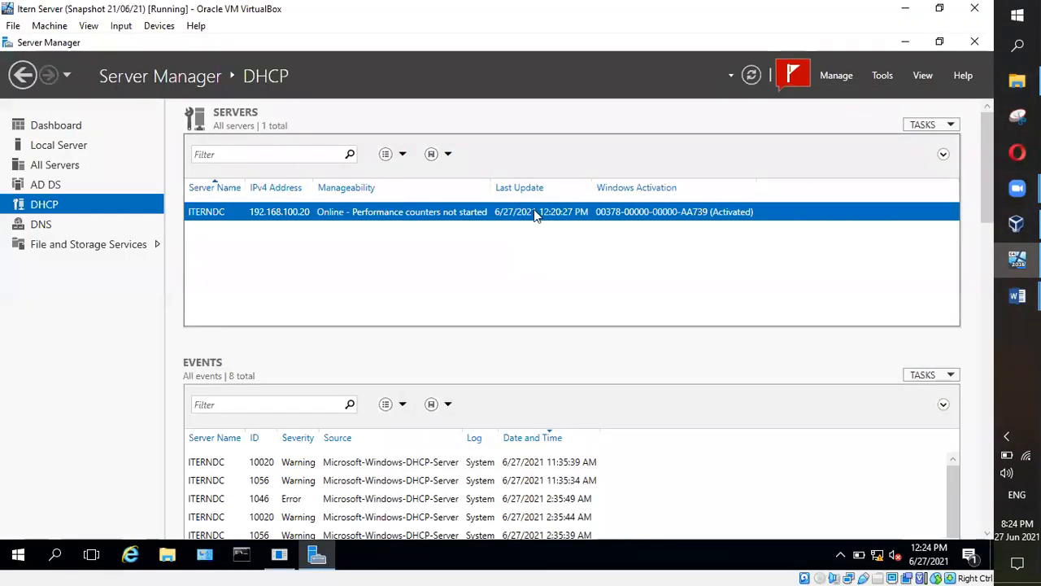
left_click(790, 79)
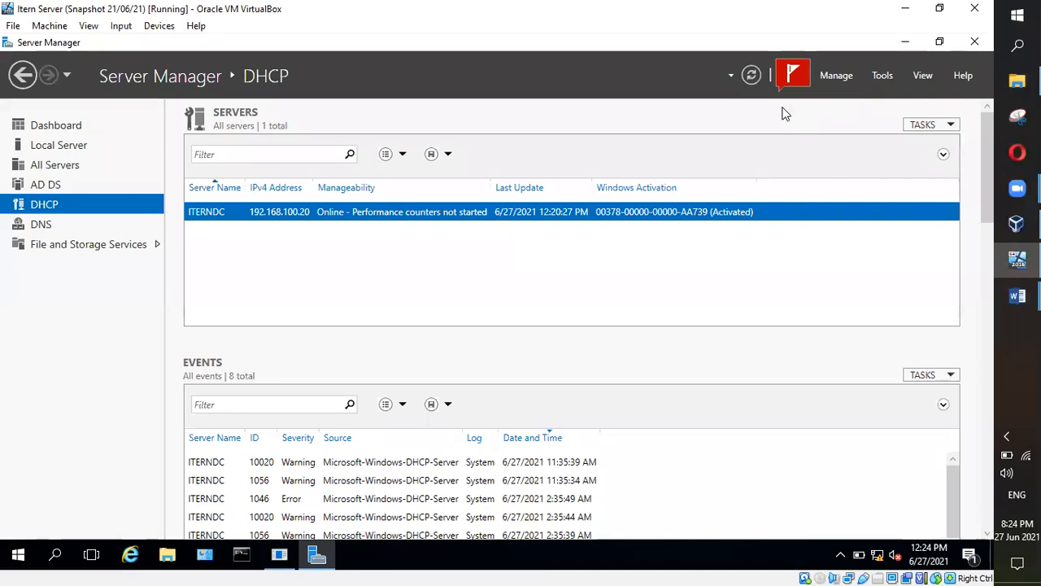
left_click(795, 111)
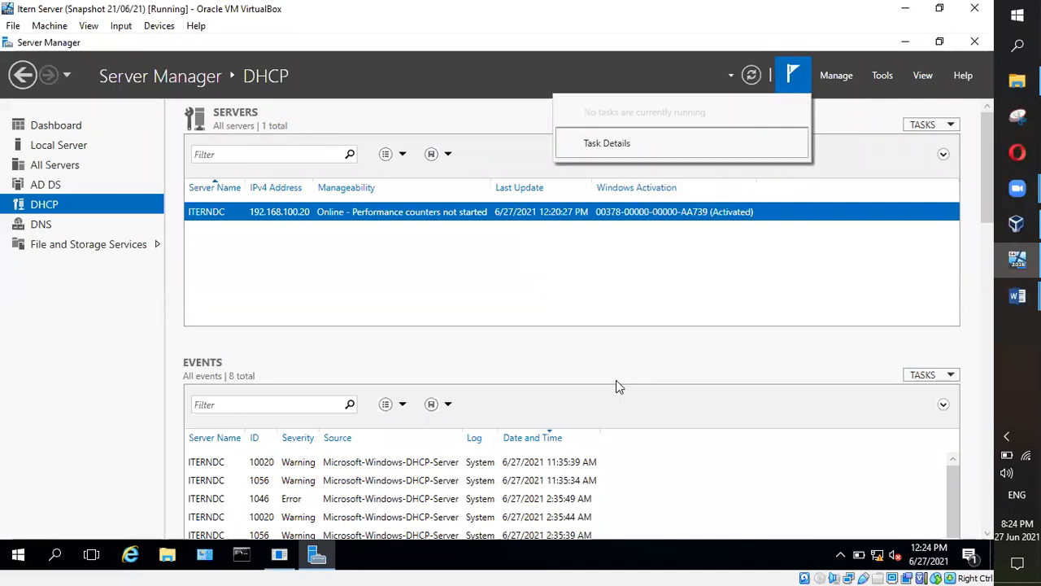
left_click(494, 133)
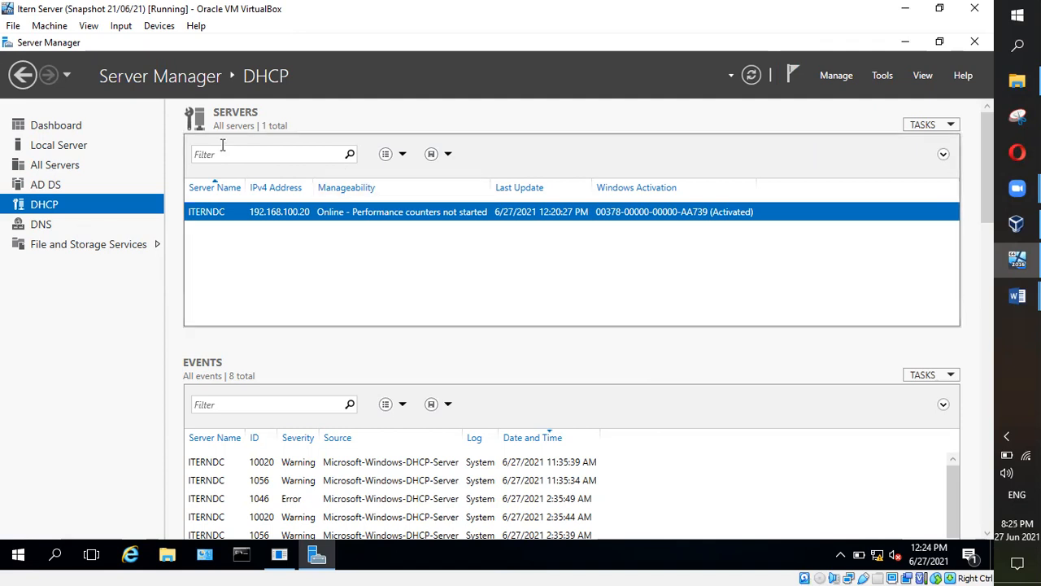
left_click(39, 29)
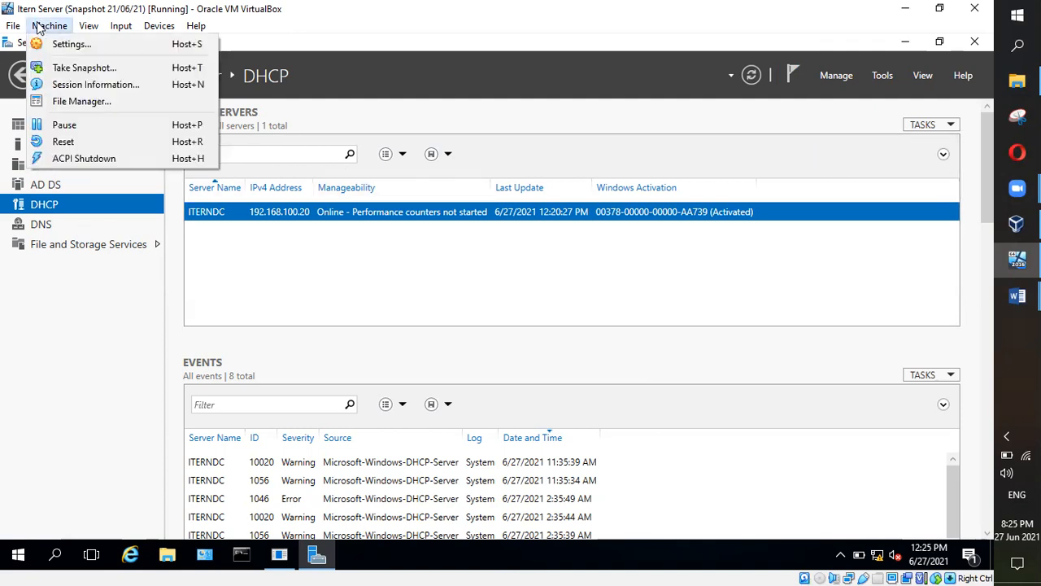
Step: Start a snapshot of the running Itern Server and trim the trailing 1 from its name
left_click(79, 68)
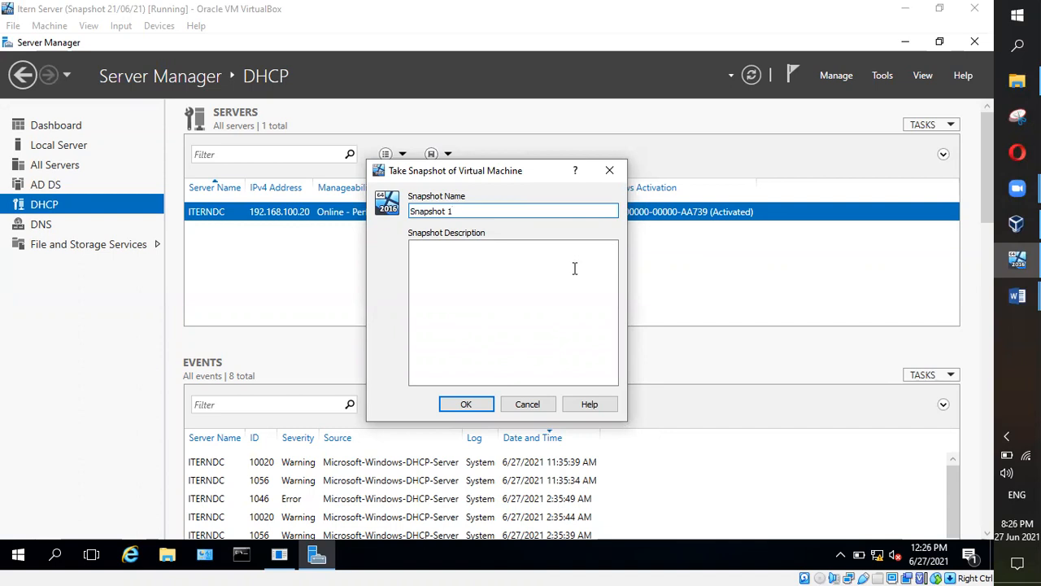
key("BackSpace")
key("BackSpace")
Step: Take the snapshot named Snapshot with the description 'Before blocking all of you.'
left_click(517, 249)
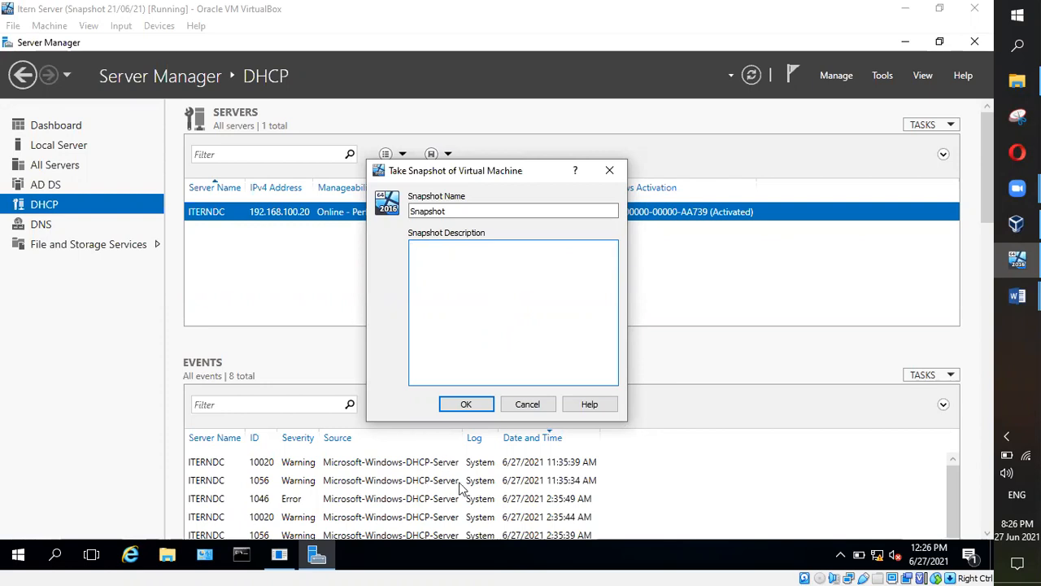
type("Before blocking all of you.")
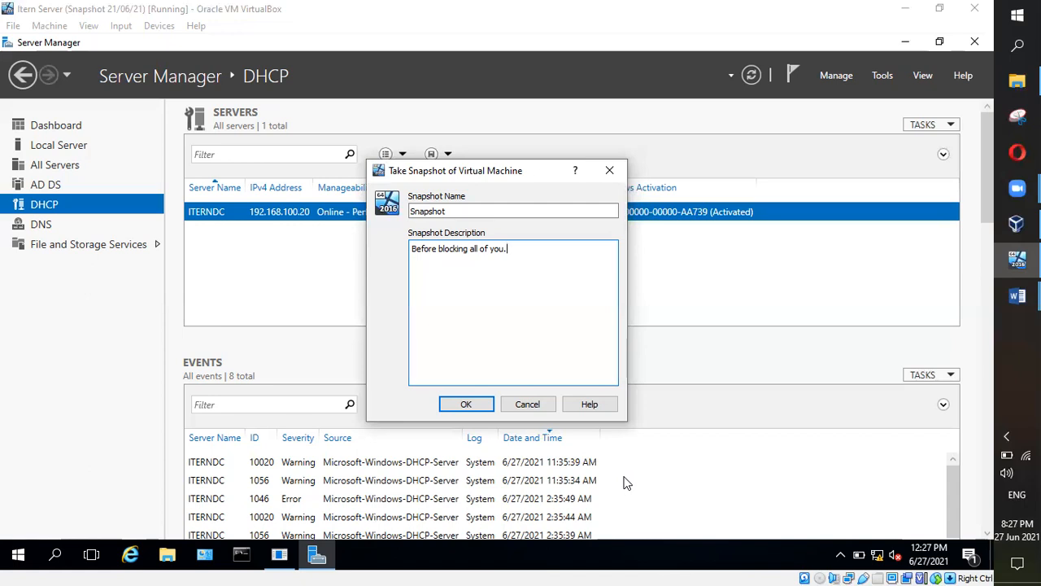
left_click(462, 405)
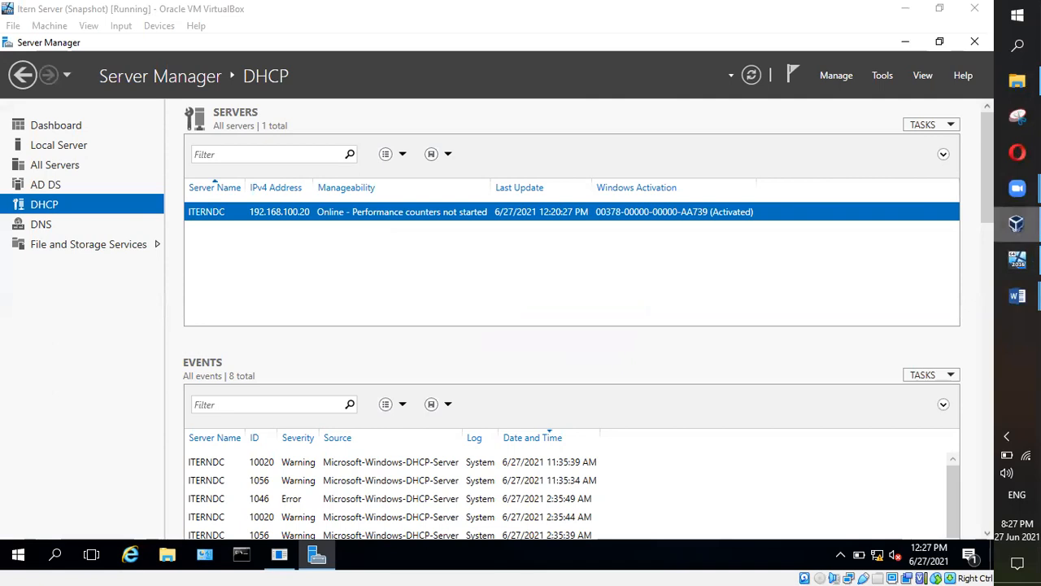
left_click(1016, 223)
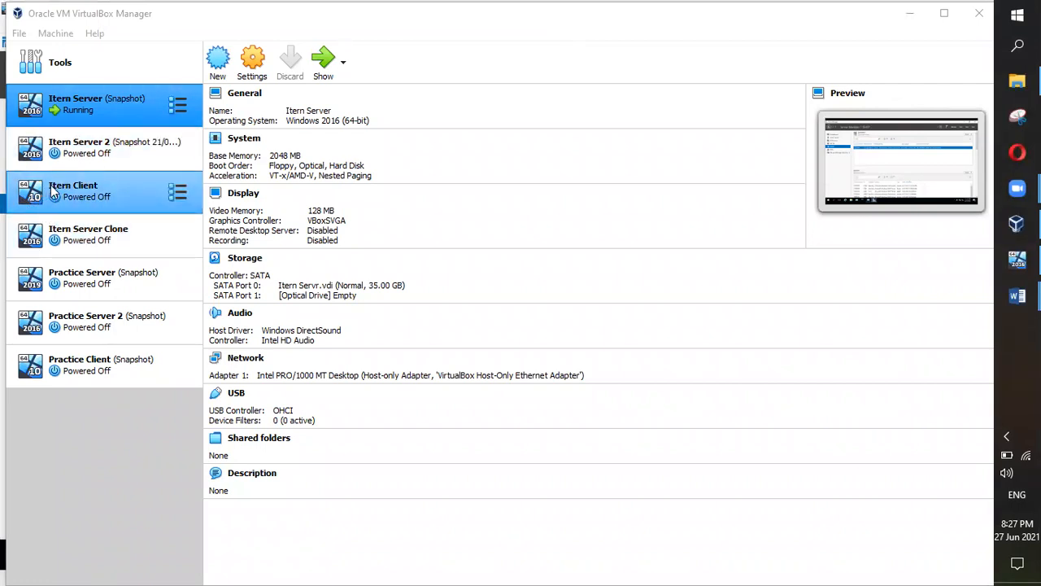
Step: Select Itern Server 2 in the Manager and open its tool choices
left_click(77, 147)
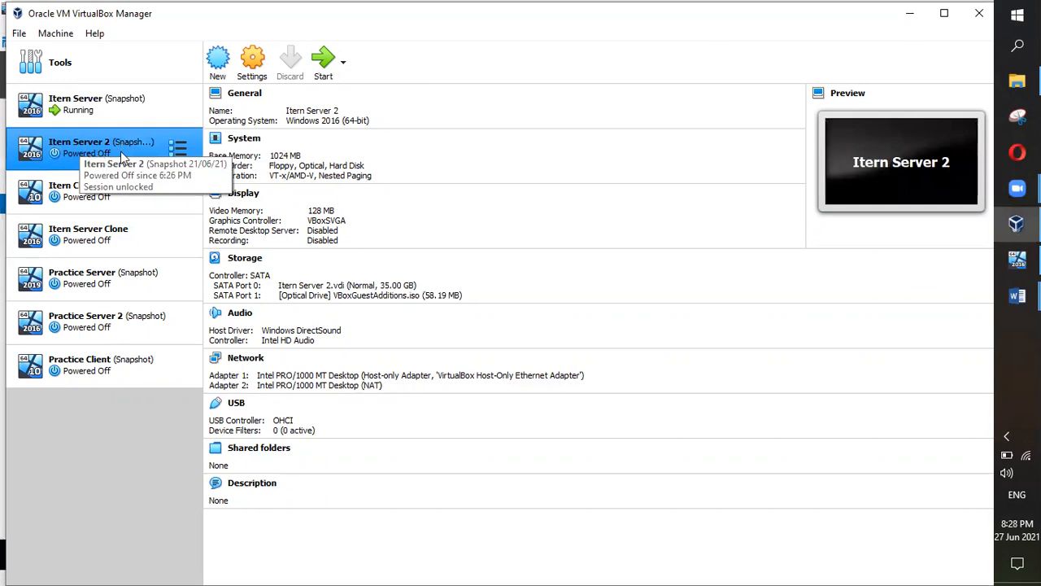
left_click(178, 151)
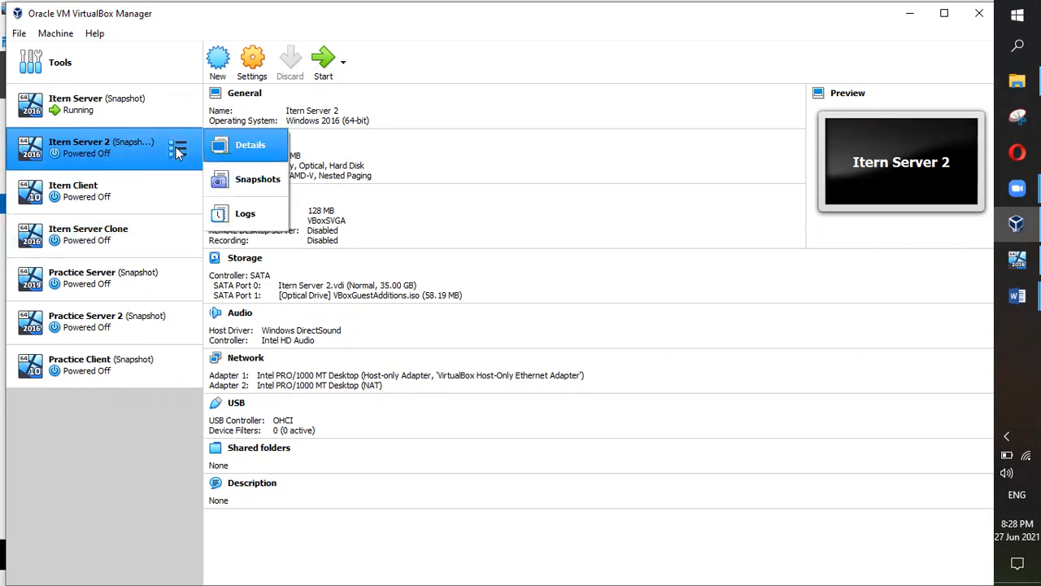
Step: View Itern Server 2's snapshot tree with Snapshot 21/06/21, then begin a new snapshot
left_click(250, 184)
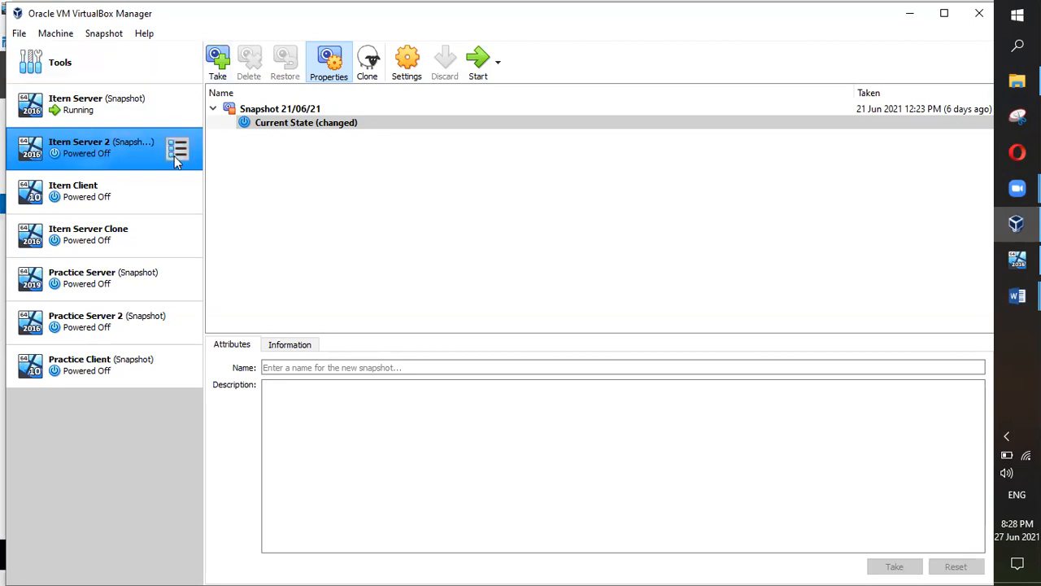
left_click(214, 108)
left_click(214, 109)
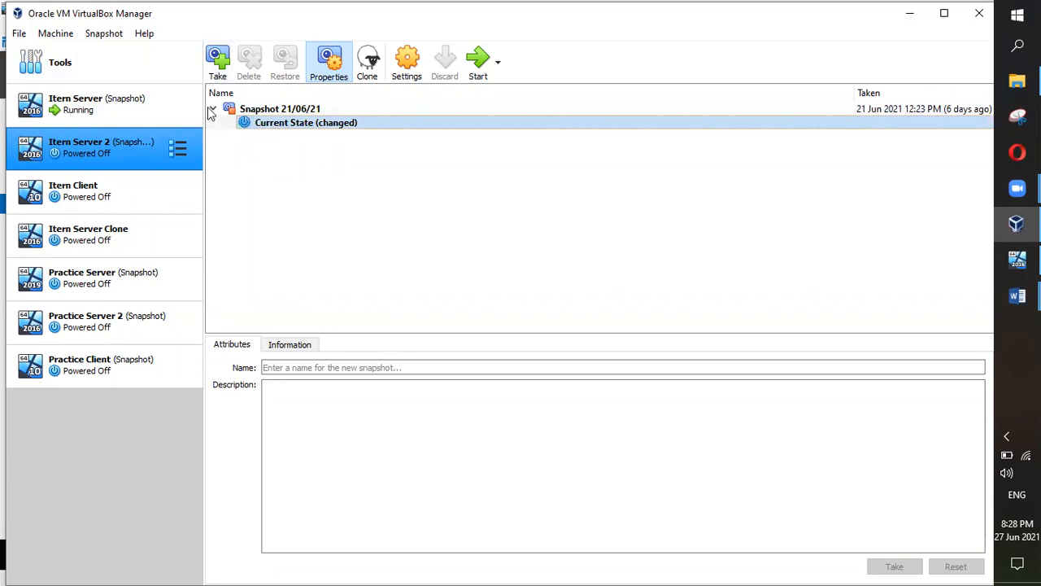
left_click(218, 62)
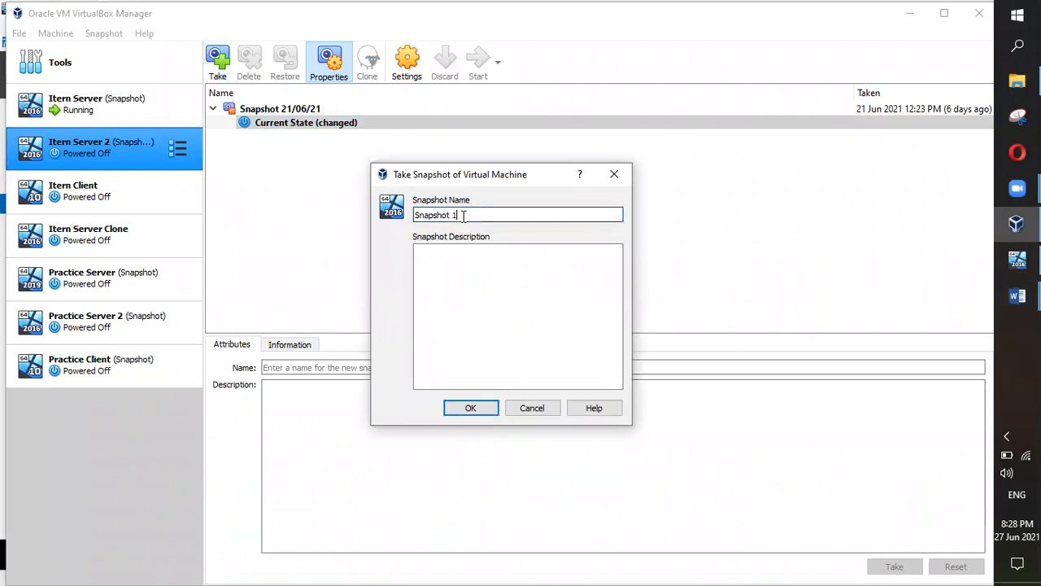
Step: Rename the new snapshot from 'Snapshot 1' to 'Snapshot' and describe it 'June 27, 2021'
left_click_drag(462, 215, 395, 214)
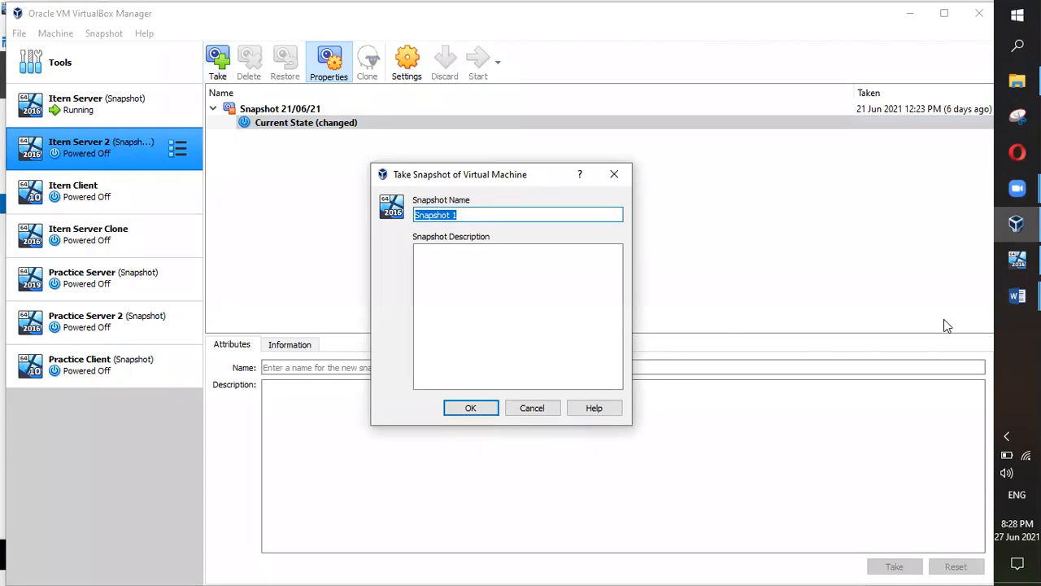
key("Home")
key("Delete")
type("S")
key("BackSpace")
key("BackSpace")
left_click(486, 297)
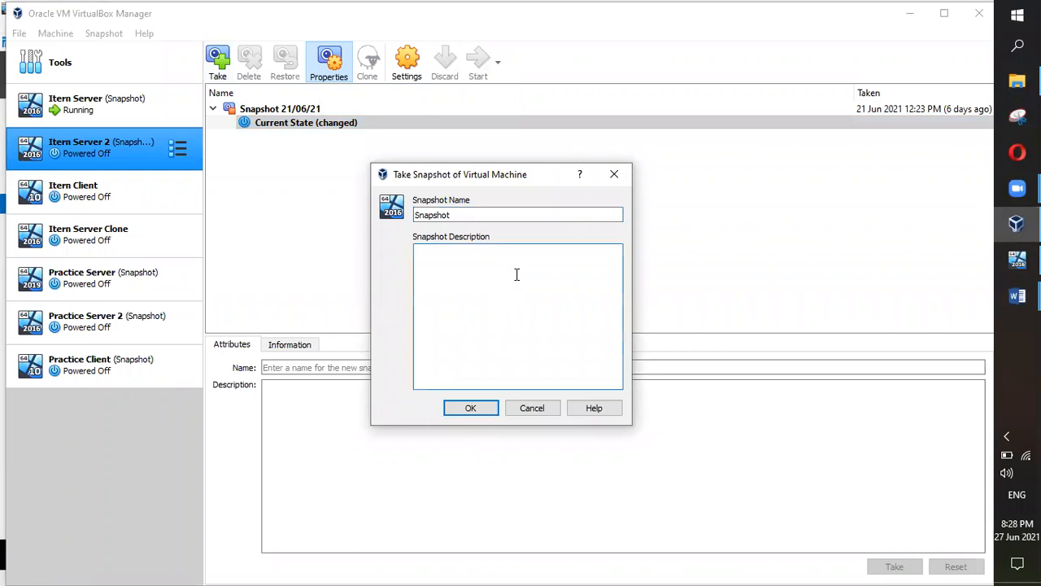
type("June 27, 2021")
Step: Cancel the snapshot, read the Word class notes on snapshots, then return to Itern Server
left_click(537, 407)
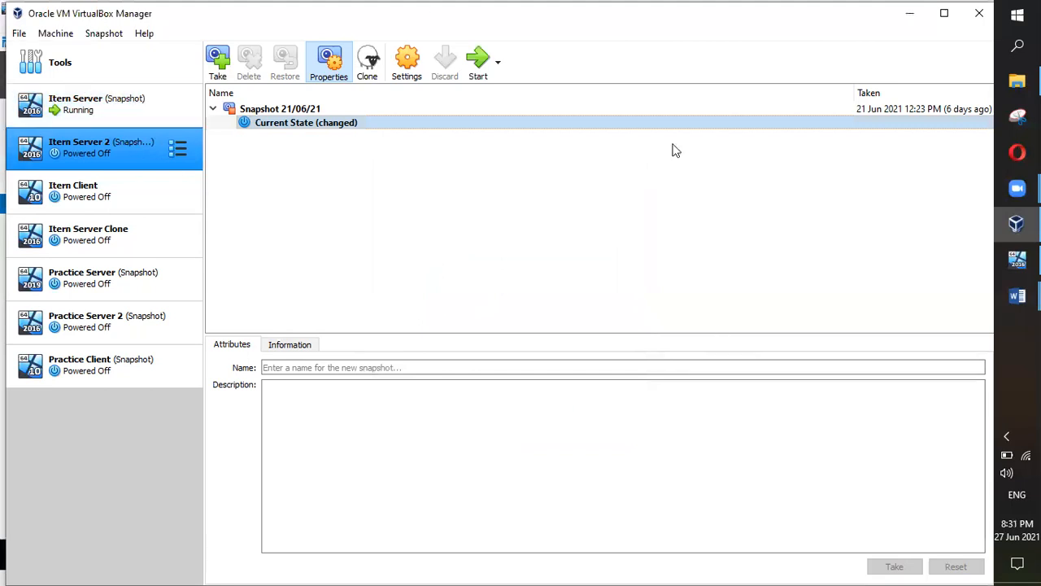
left_click(1016, 259)
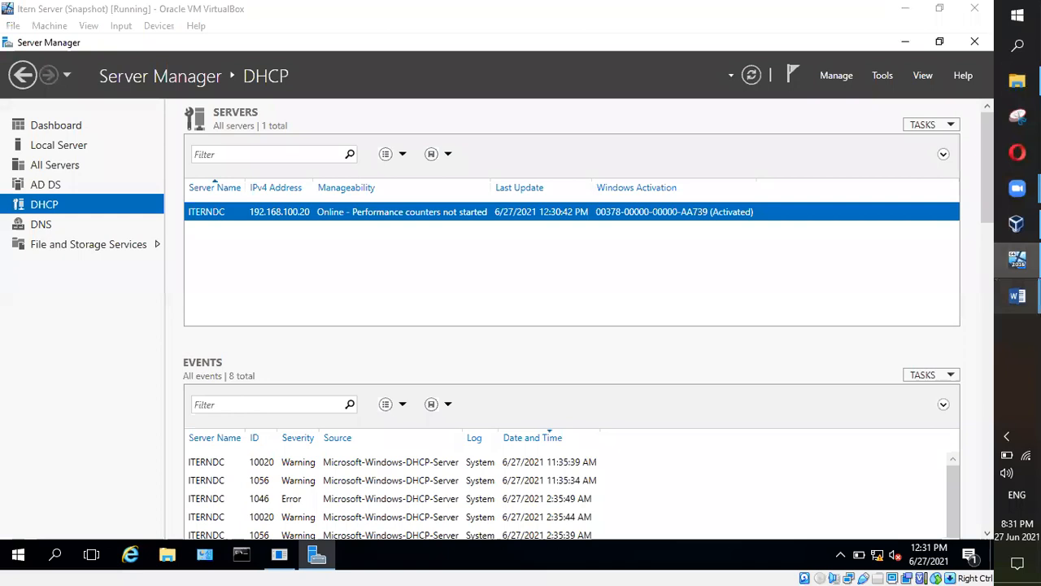
mouse_move(1017, 295)
left_click(935, 365)
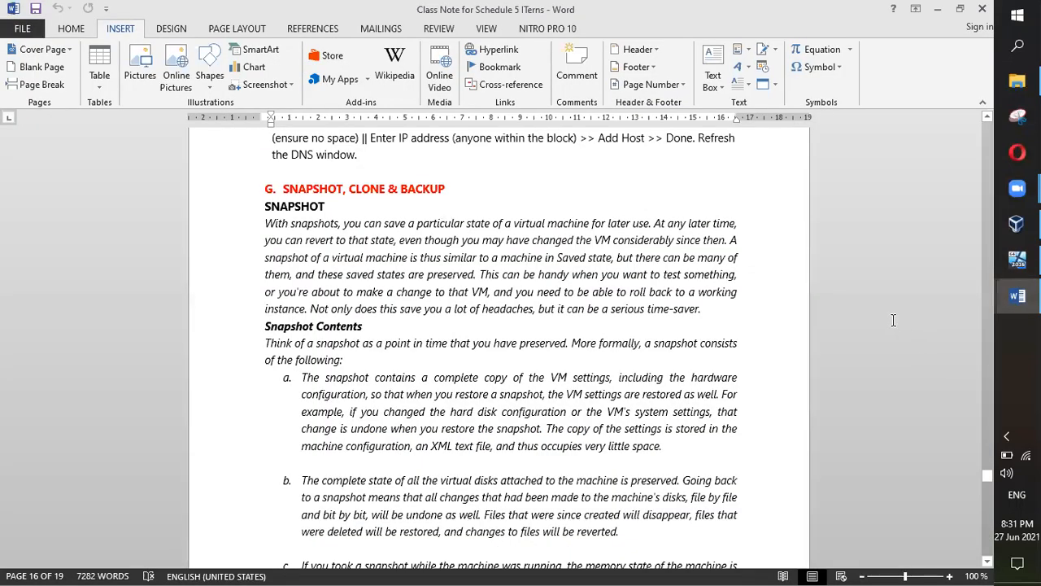
scroll(543, 313, "down", 1)
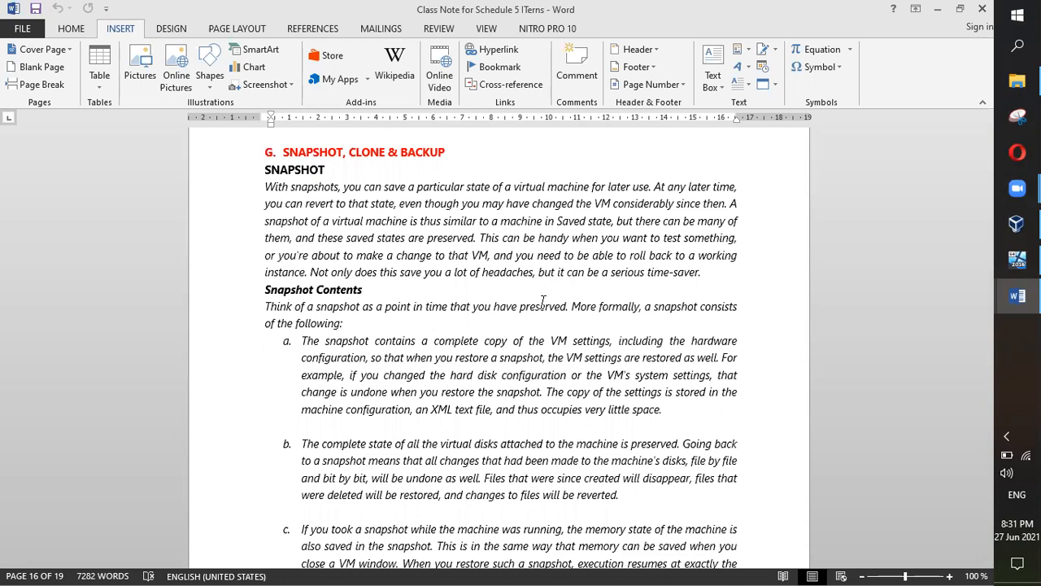
left_click(1016, 260)
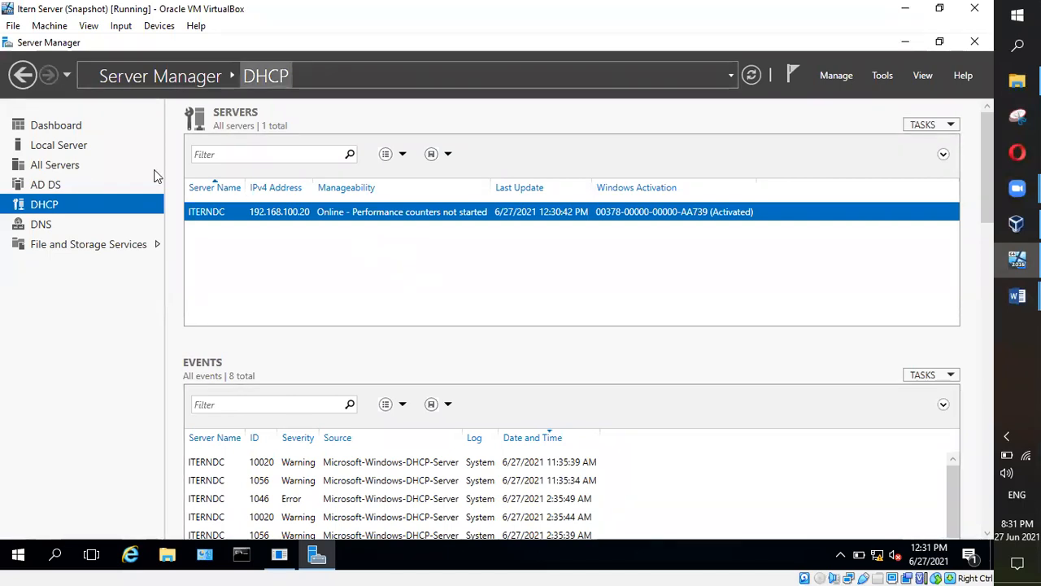
Step: Show Itern Server 2's snapshot tree in the Manager with Snapshot 21/06/21 expanded
left_click(1017, 224)
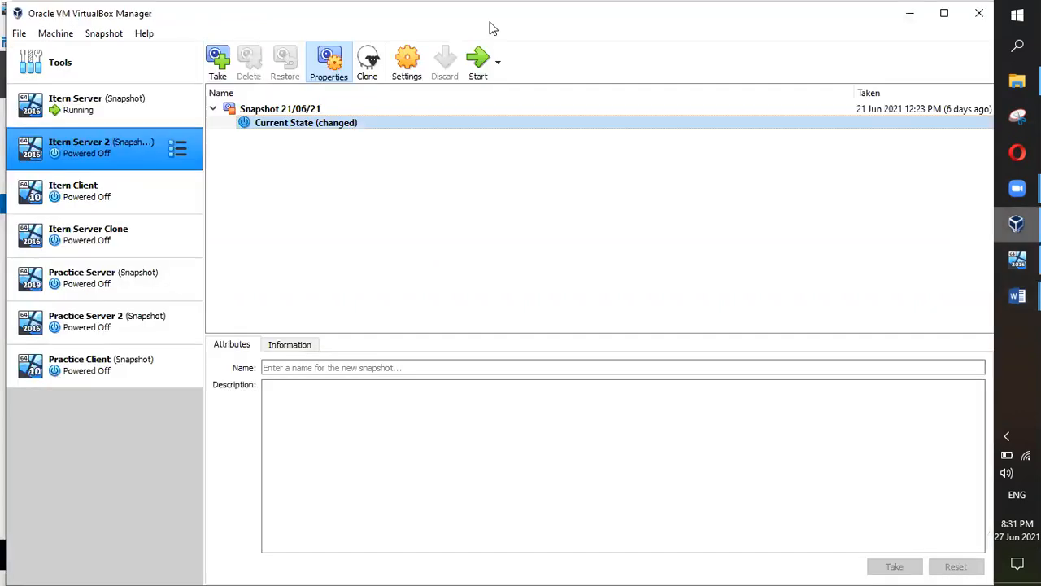
left_click(174, 148)
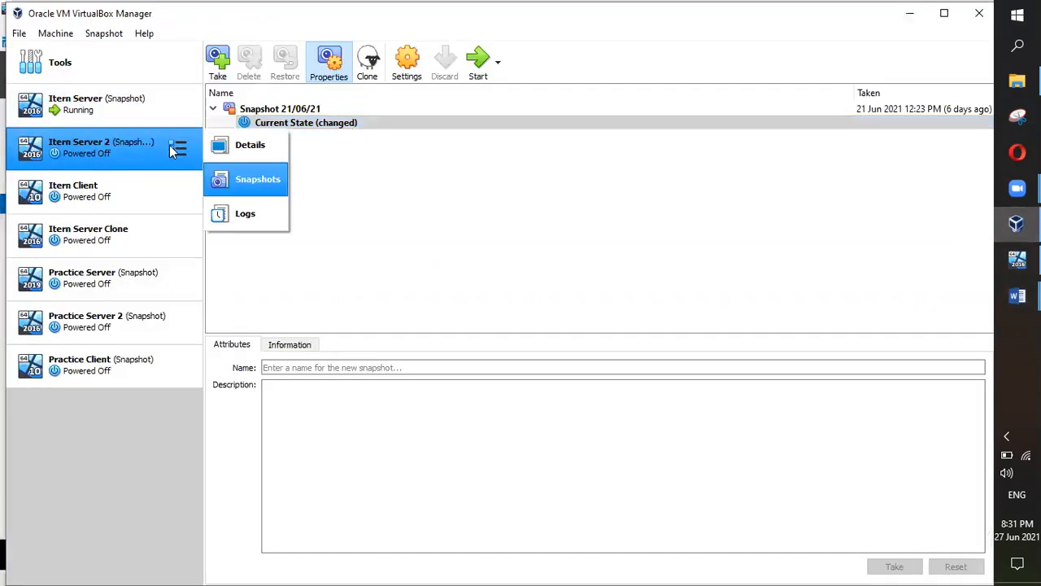
left_click(284, 183)
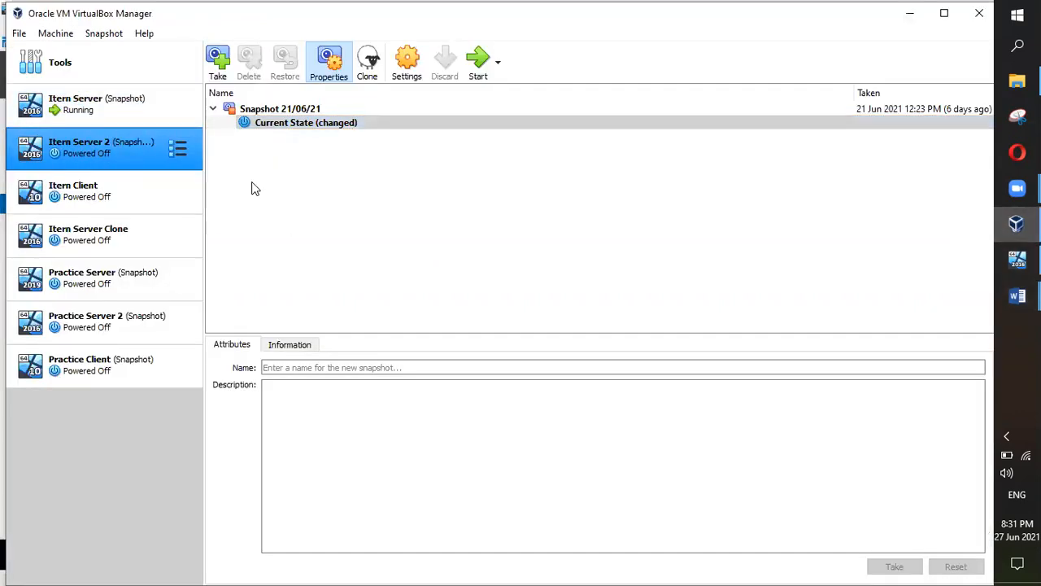
left_click(213, 109)
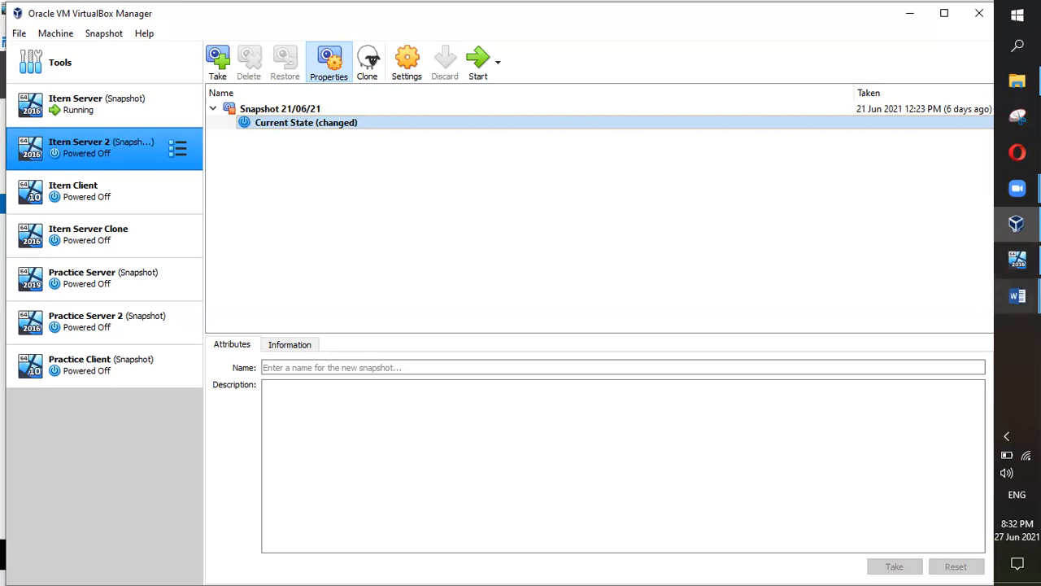
left_click(1016, 295)
Step: Bring the Class Note for Schedule 5 document forward at section G, Snapshot, Clone & Backup
left_click(933, 324)
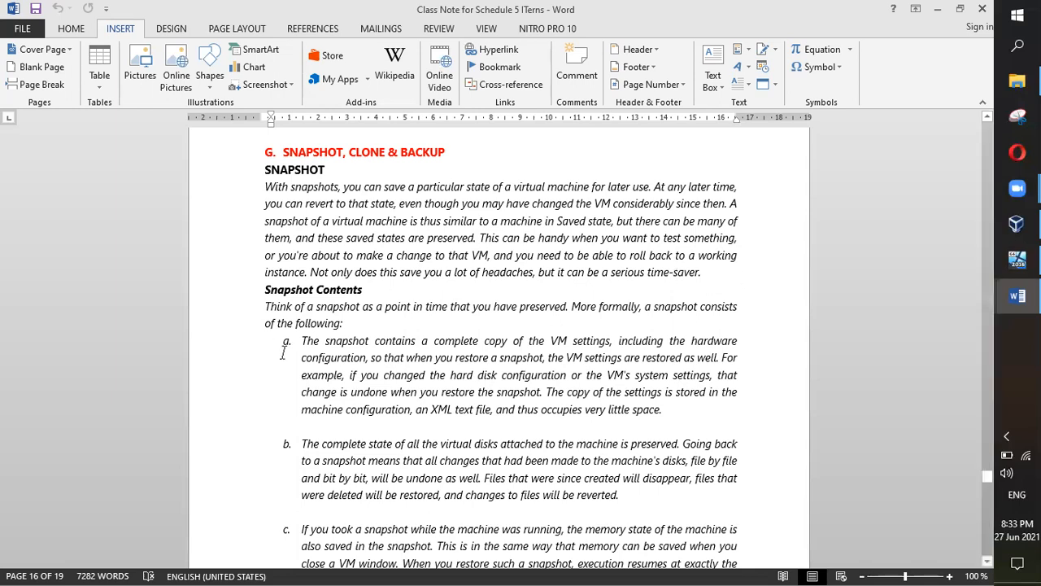
Step: Scroll the notes down to page 16's list: VM settings, virtual disk state, memory state
scroll(705, 400, "down", 2)
scroll(705, 400, "down", 2)
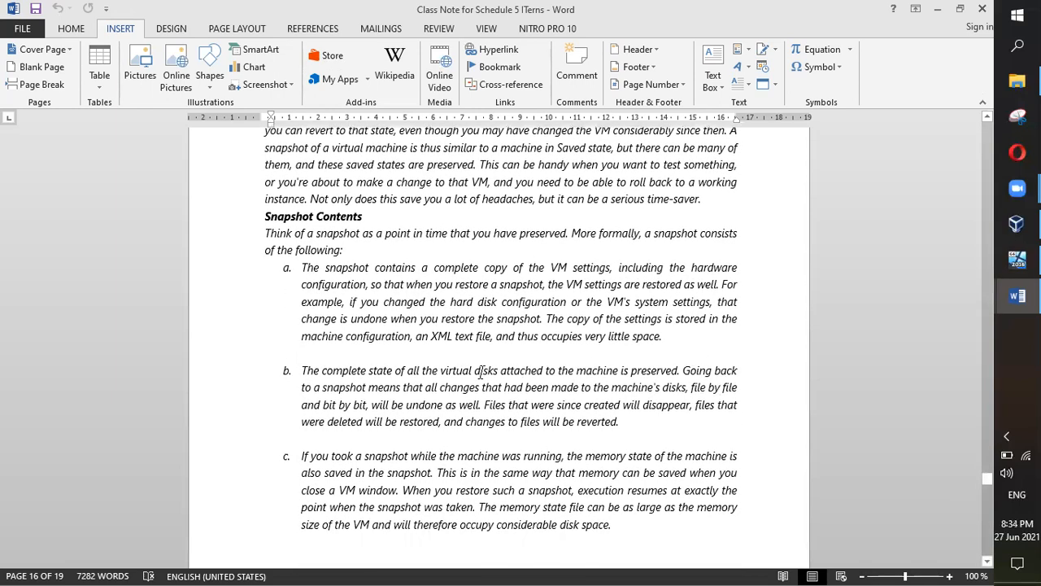
scroll(481, 371, "down", 1)
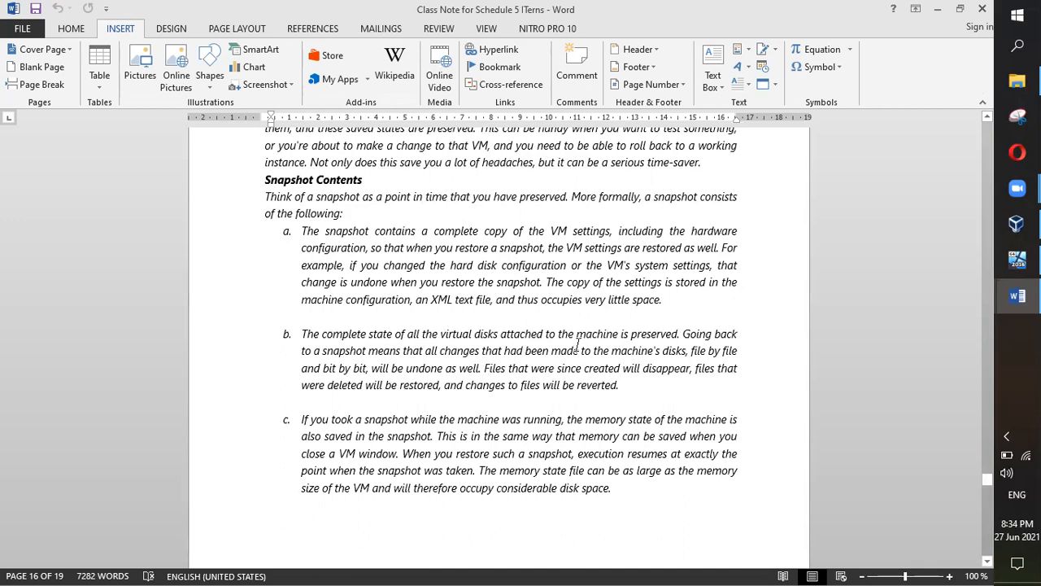
scroll(583, 350, "down", 2)
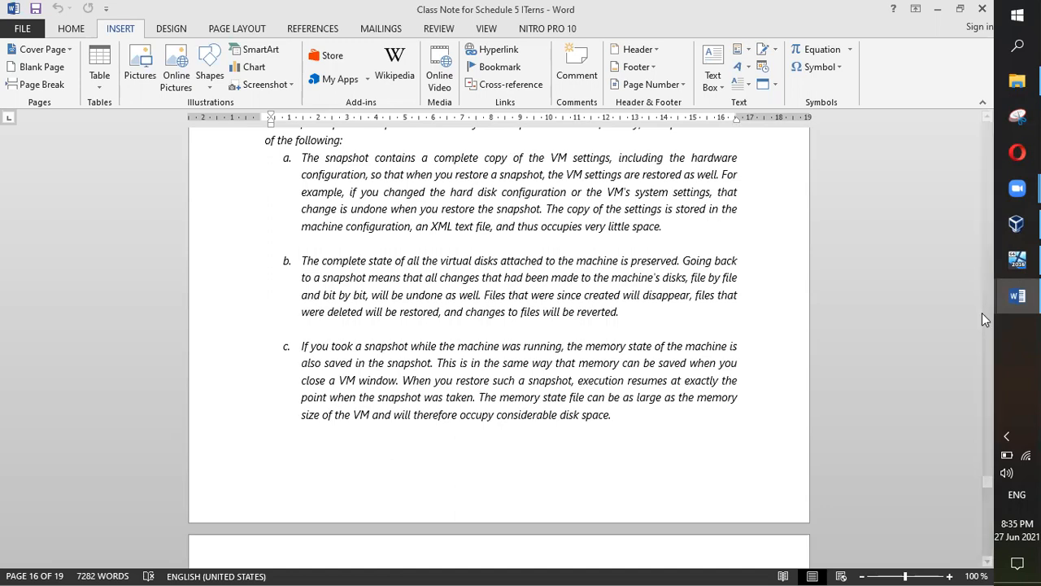
left_click(1017, 258)
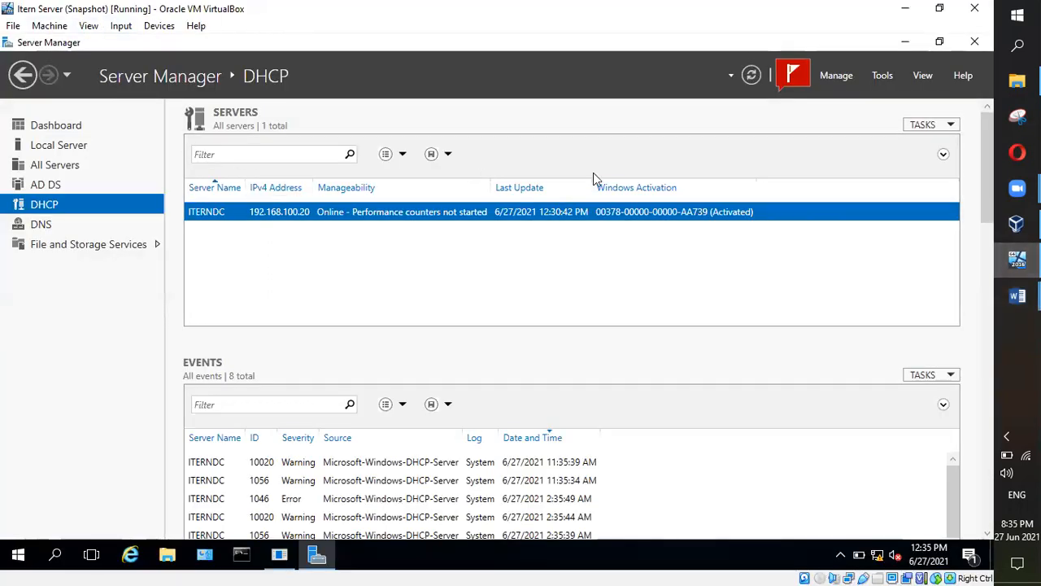
left_click(1016, 295)
scroll(772, 308, "down", 5)
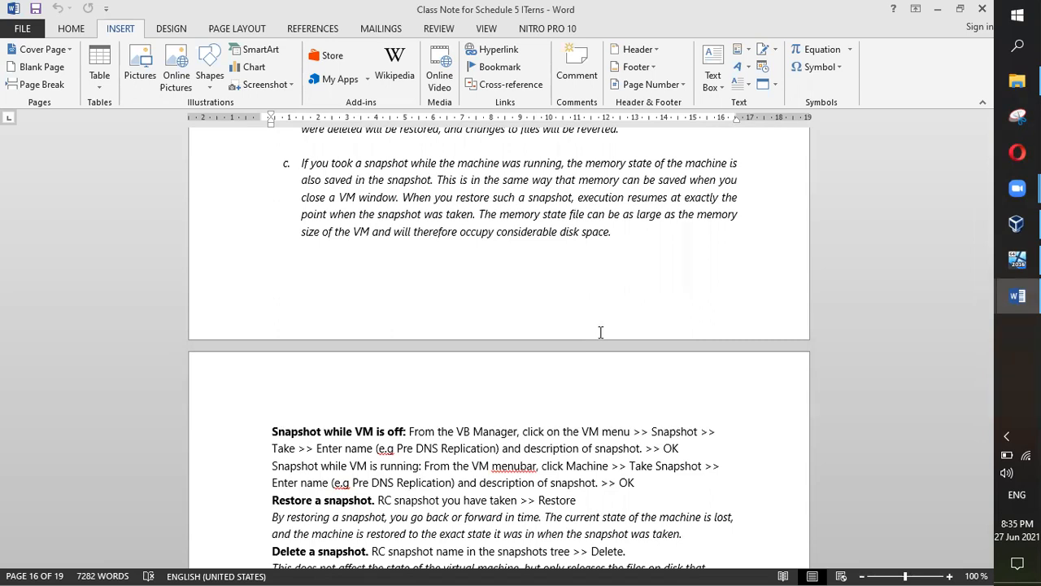
Step: Highlight and then clear the snapshot-taking paragraphs in the notes, then return to the Itern Server VM
scroll(600, 332, "down", 3)
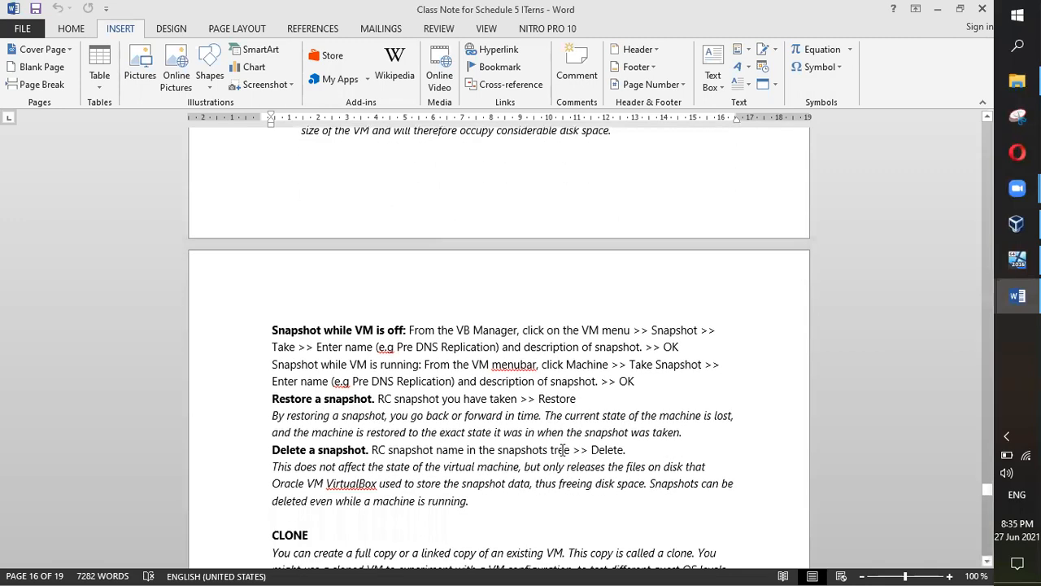
left_click_drag(634, 336, 287, 285)
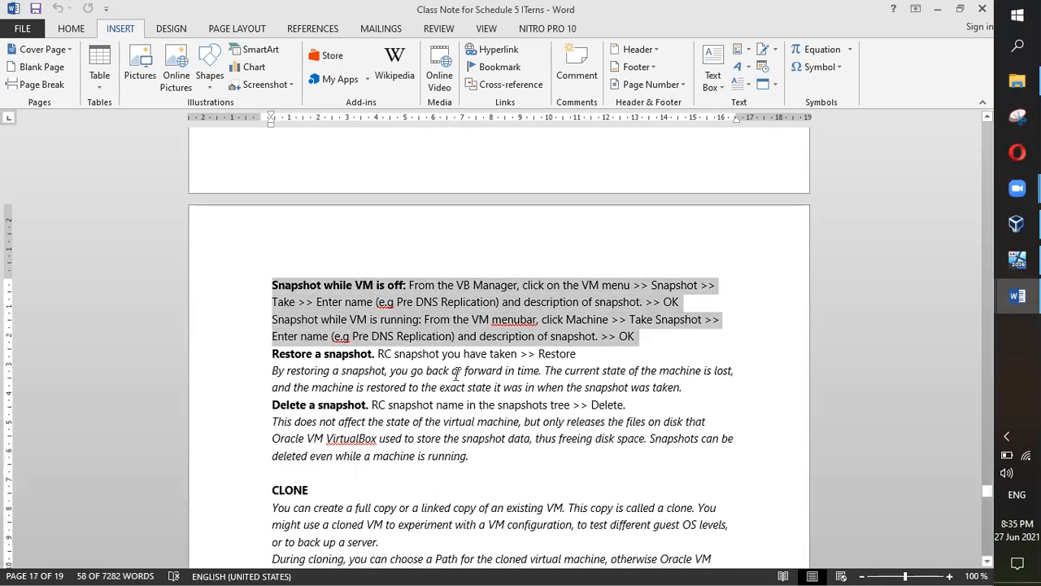
left_click(341, 287)
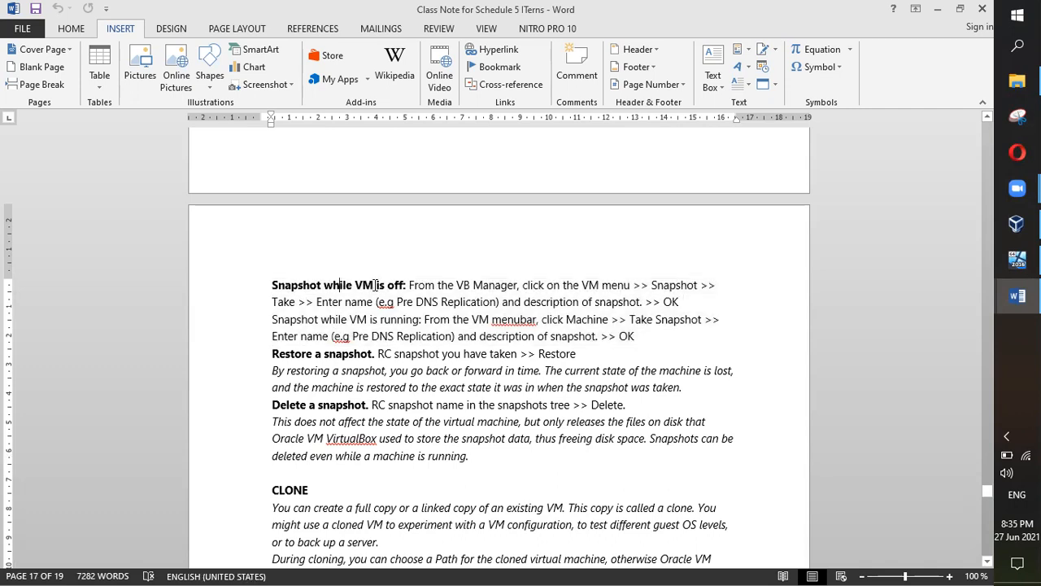
left_click_drag(274, 320, 400, 335)
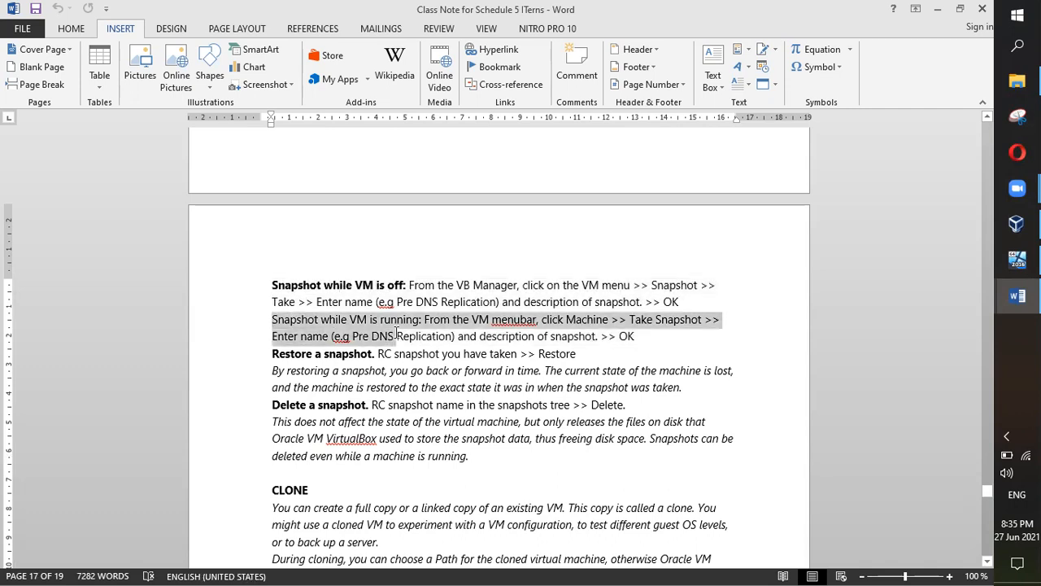
left_click(682, 351)
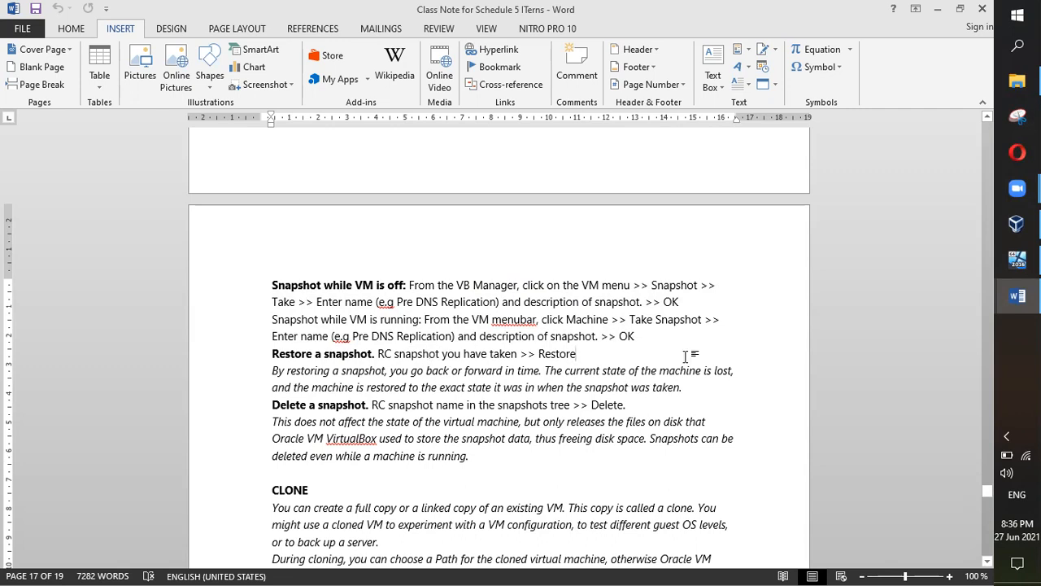
left_click(1017, 258)
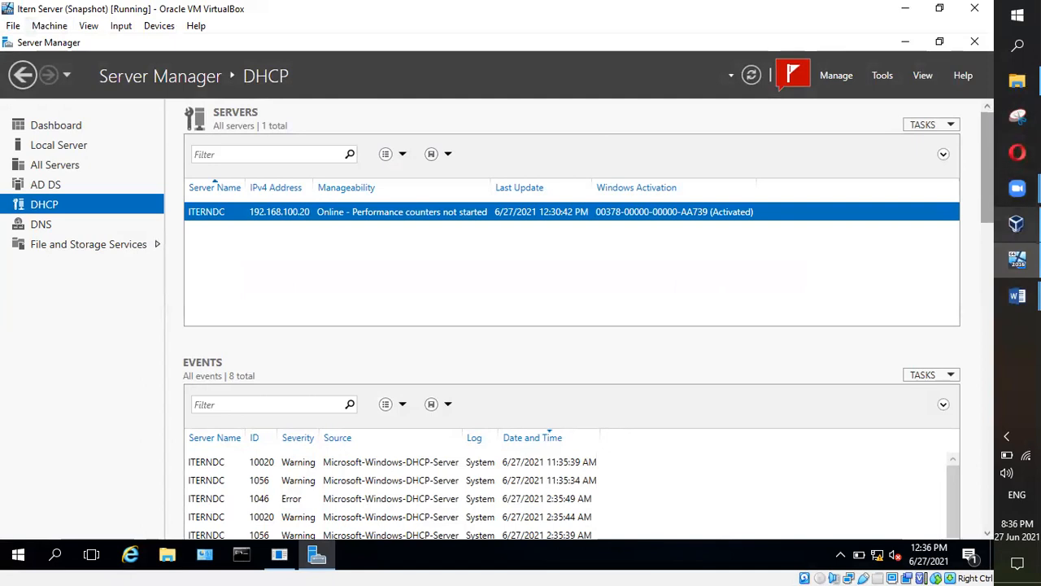
Step: Look through the VM's Machine and View menus, then switch to the Manager's Itern Server 2 snapshot tree
mouse_move(1017, 223)
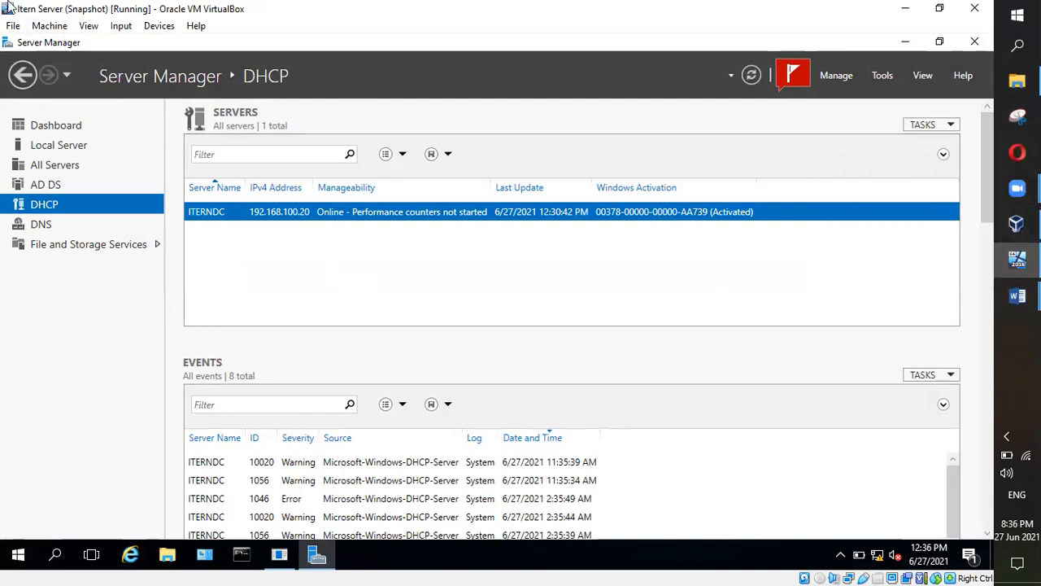
left_click(42, 31)
mouse_move(89, 25)
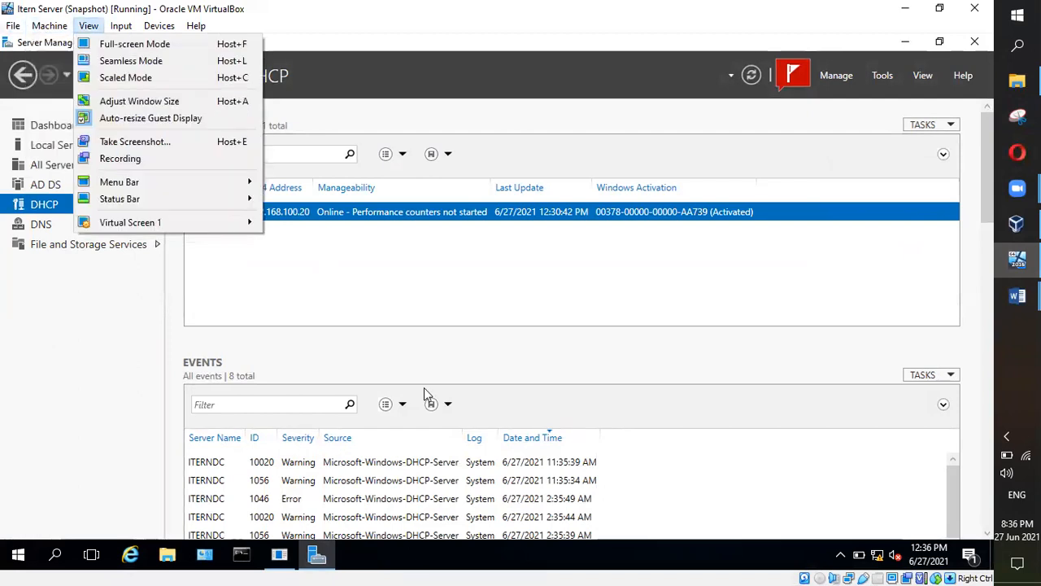
left_click(583, 279)
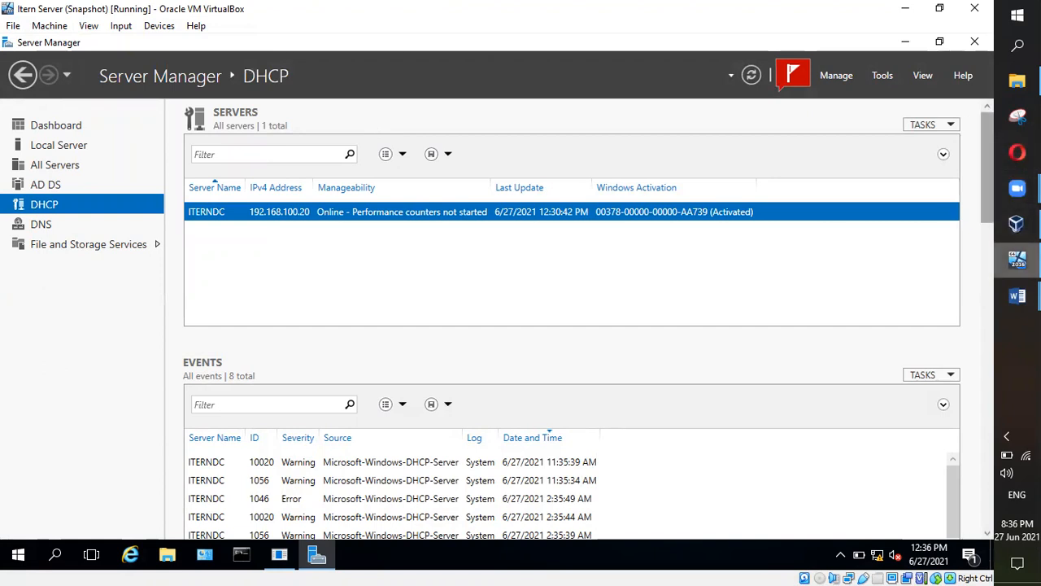
left_click(1016, 223)
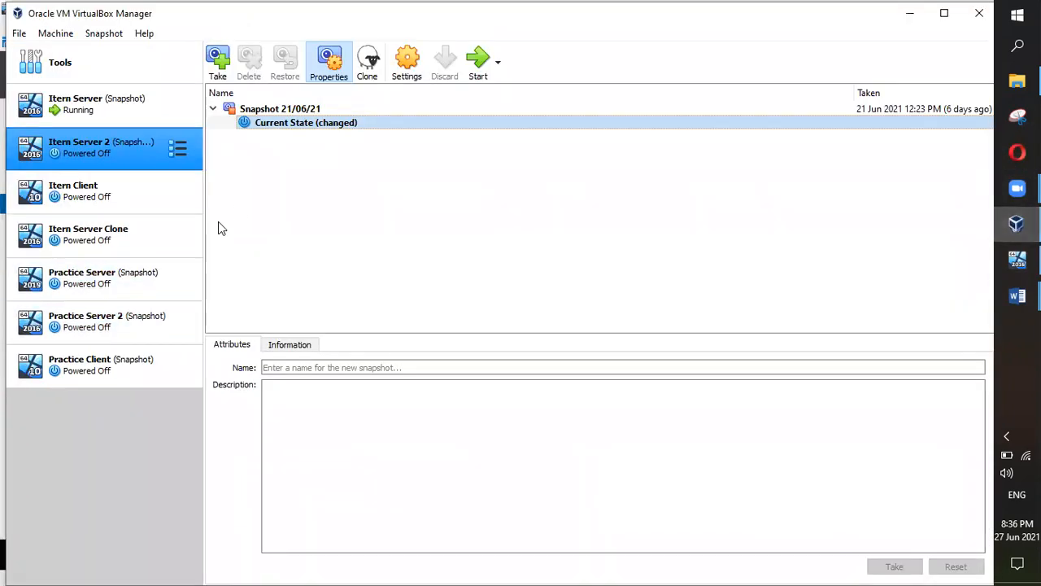
left_click(178, 150)
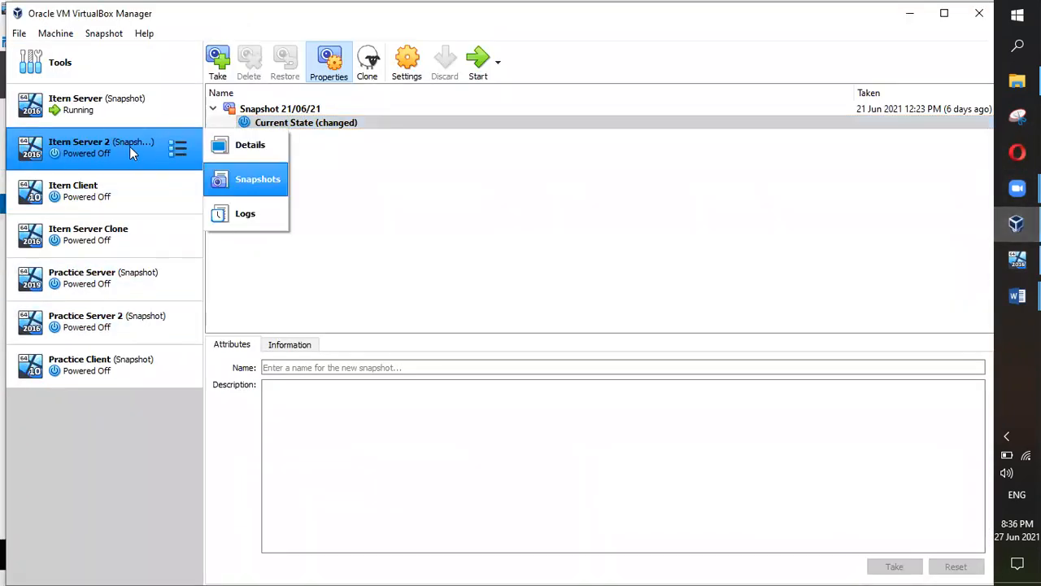
left_click(241, 180)
right_click(276, 123)
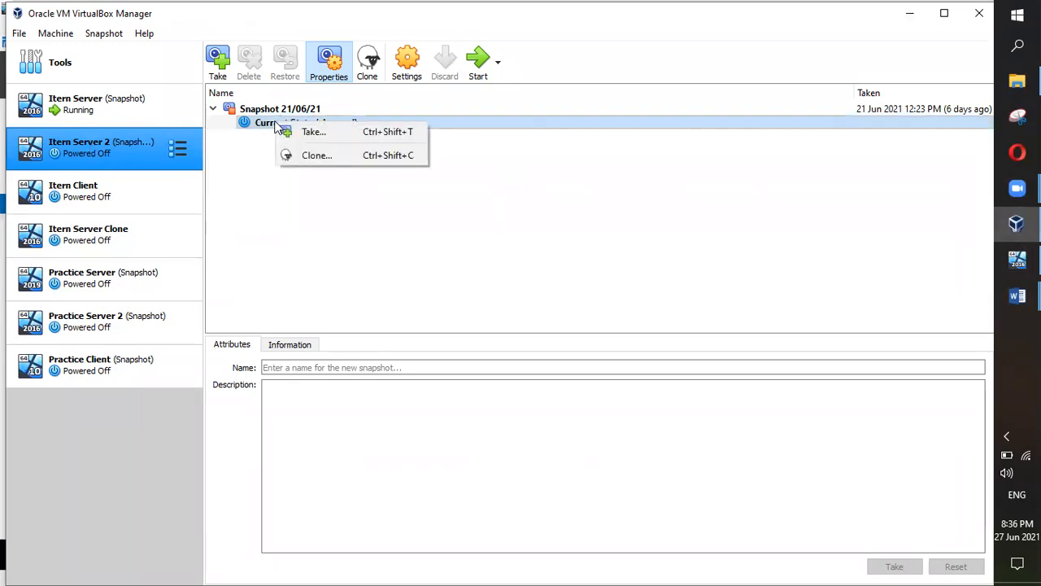
right_click(262, 114)
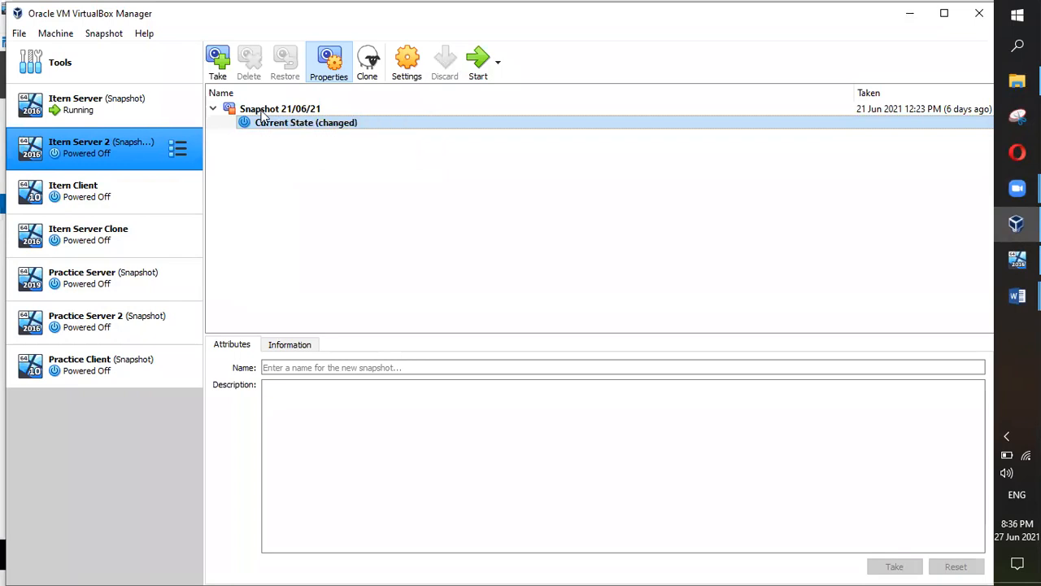
right_click(262, 114)
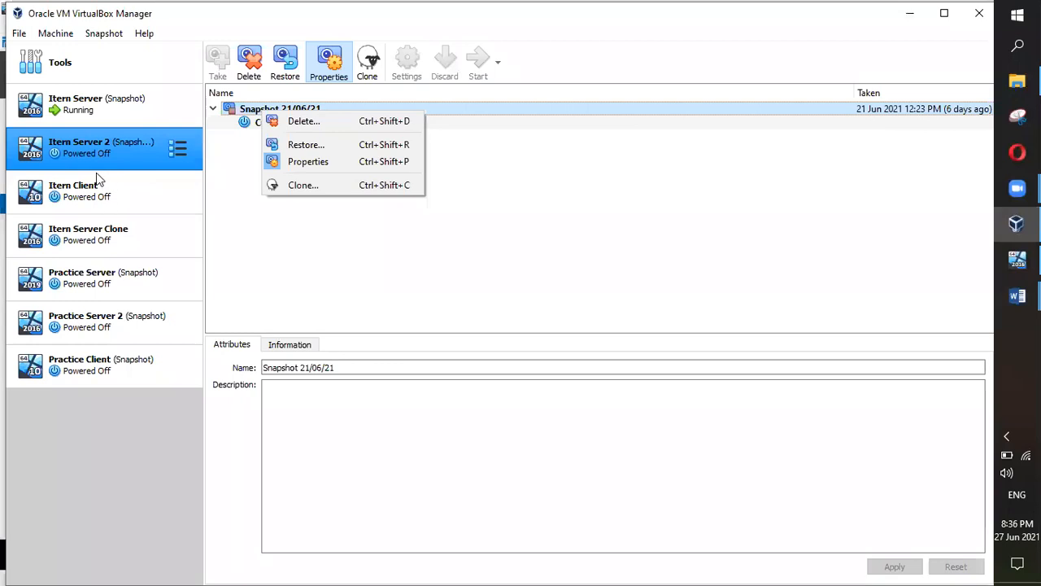
left_click(655, 285)
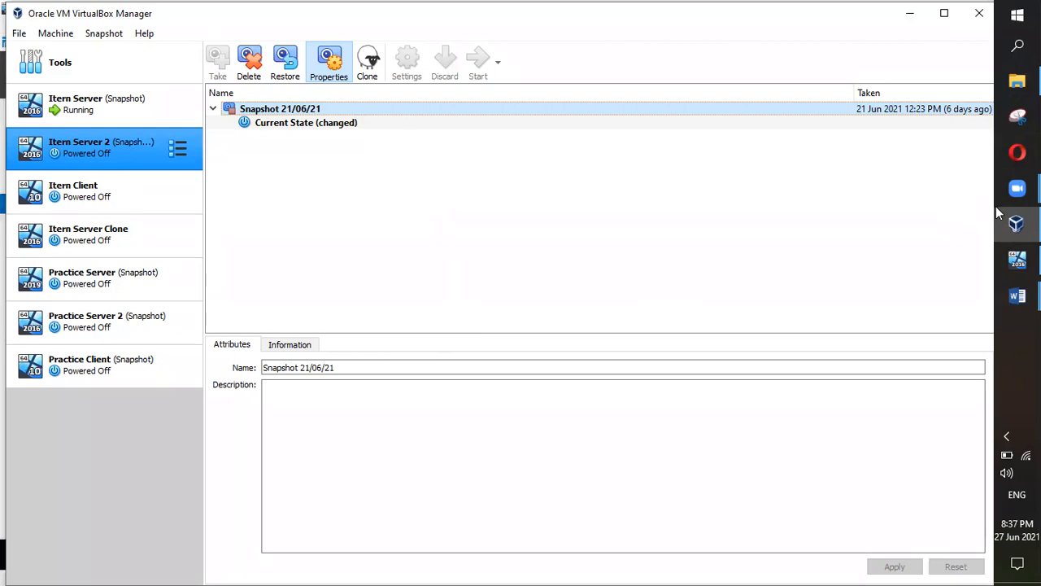
mouse_move(1016, 259)
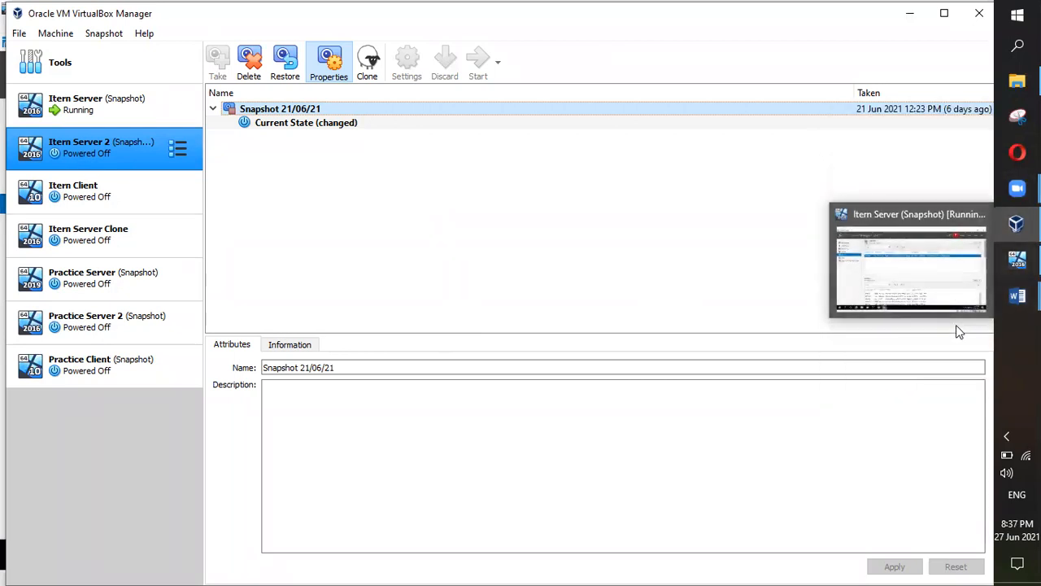
mouse_move(1017, 188)
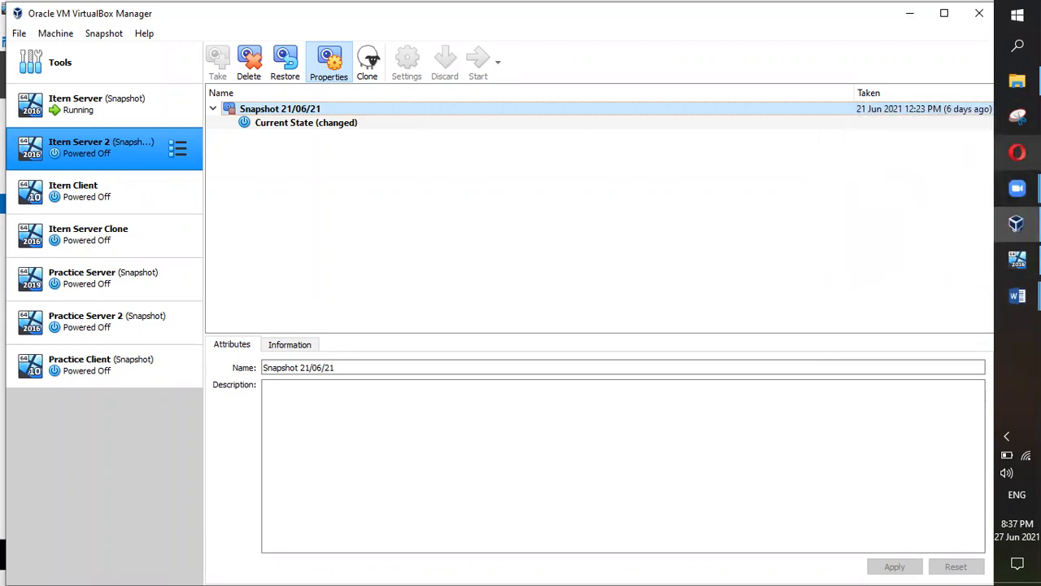
Step: Reread the Class Note for Schedule 5 ITerns document, then return to the running Itern Server VM
mouse_move(1016, 296)
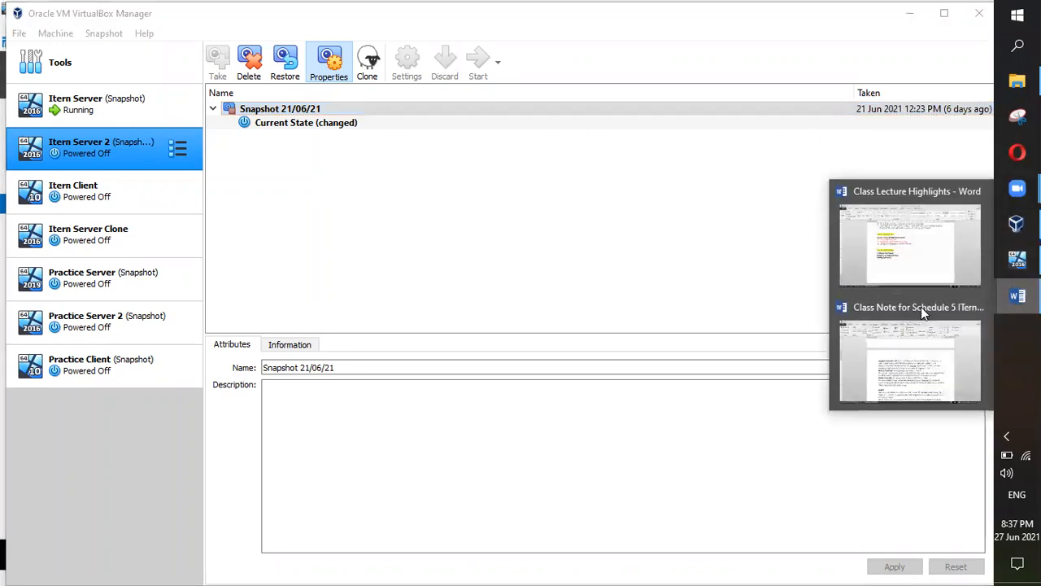
left_click(901, 357)
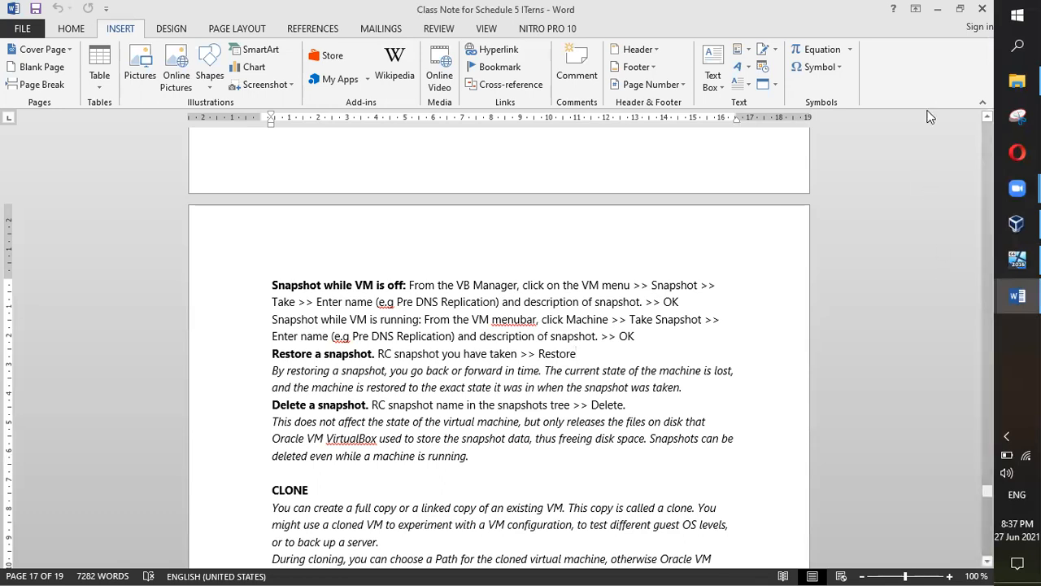
mouse_move(1017, 296)
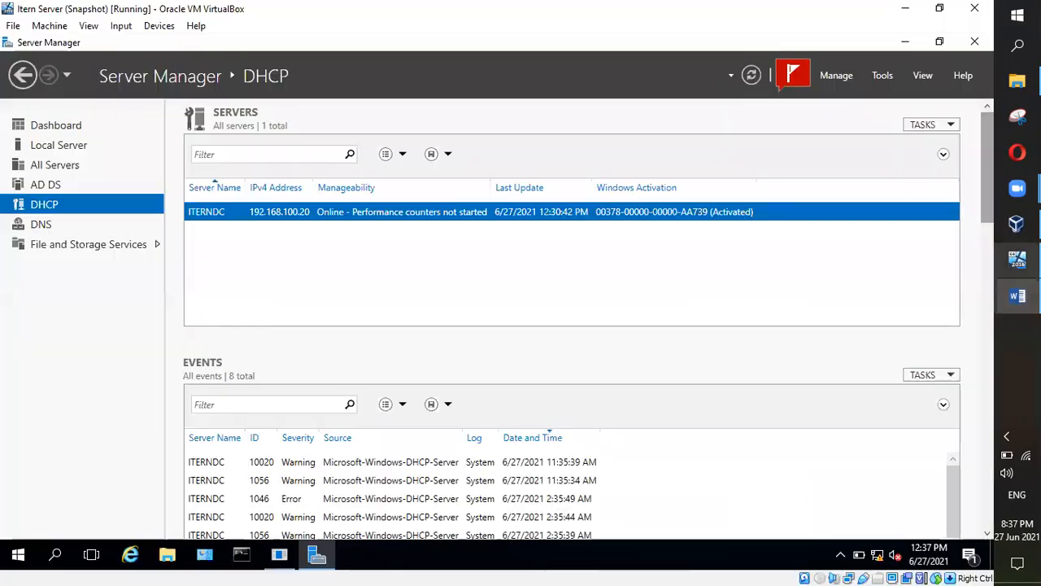
left_click(1017, 259)
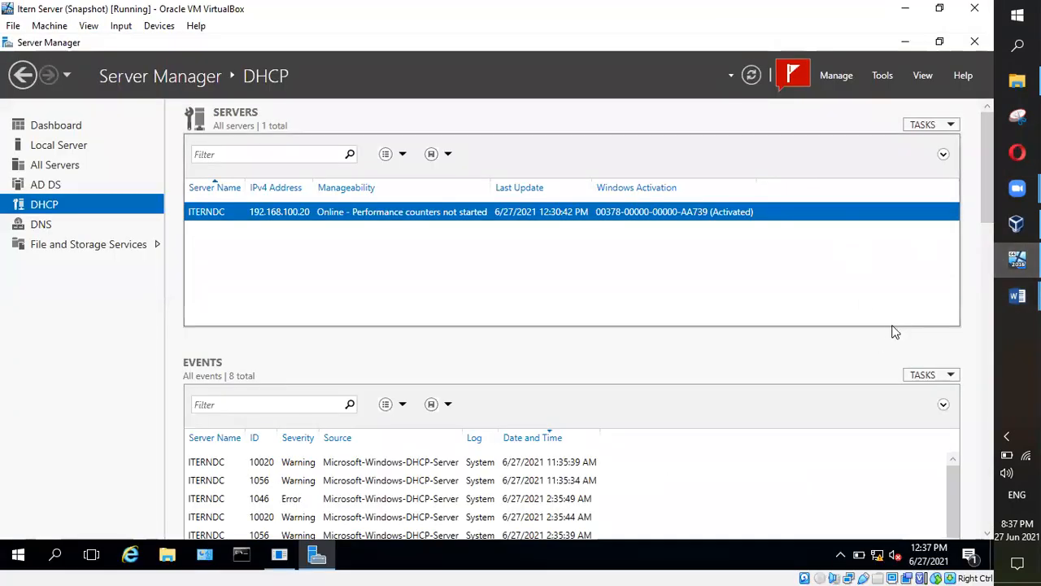
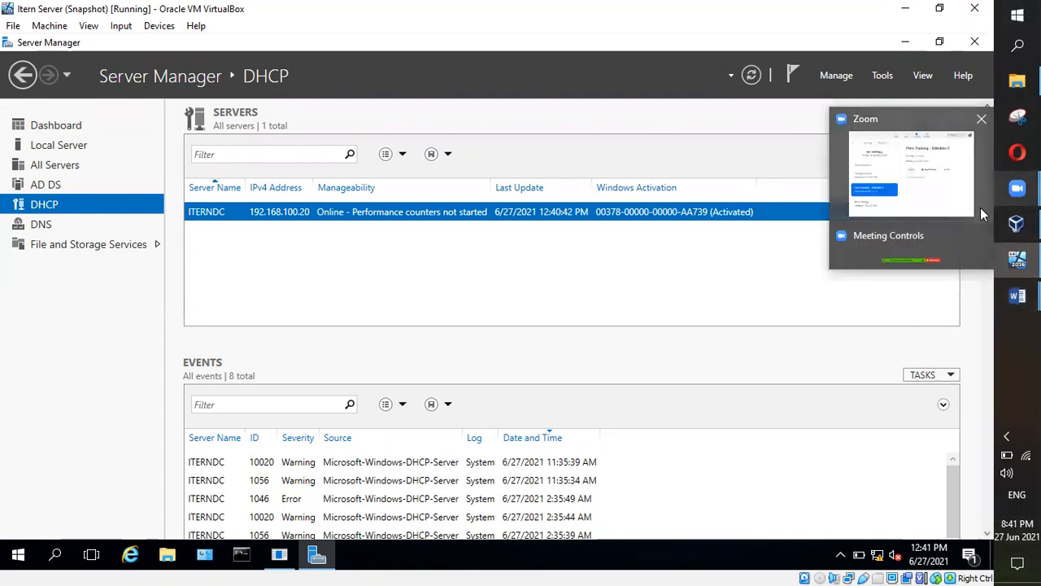
Step: Bring the Class Note for Schedule 5 document forward and scroll further through it
mouse_move(1015, 292)
left_click(911, 358)
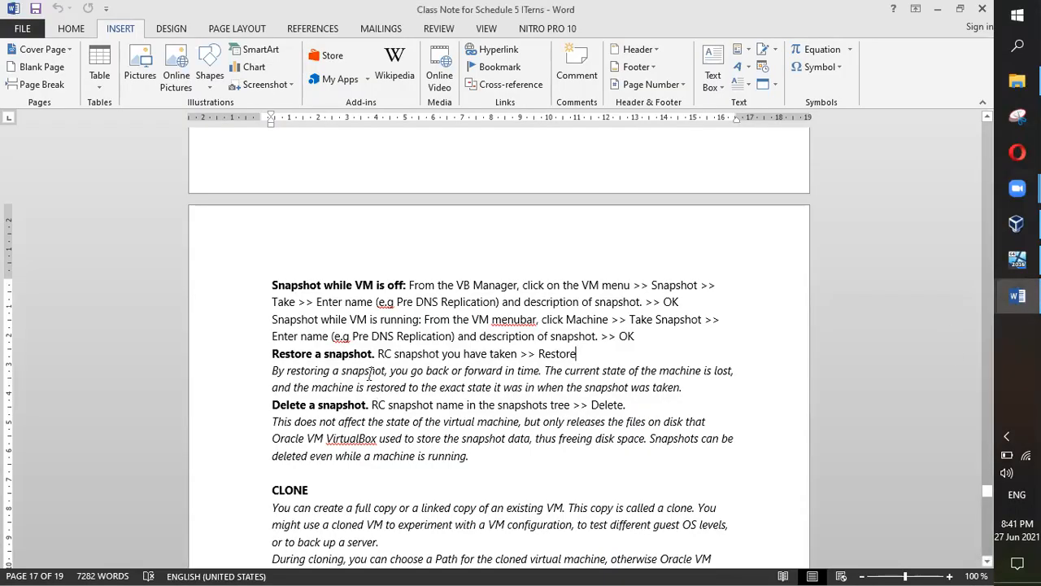
scroll(309, 365, "down", 2)
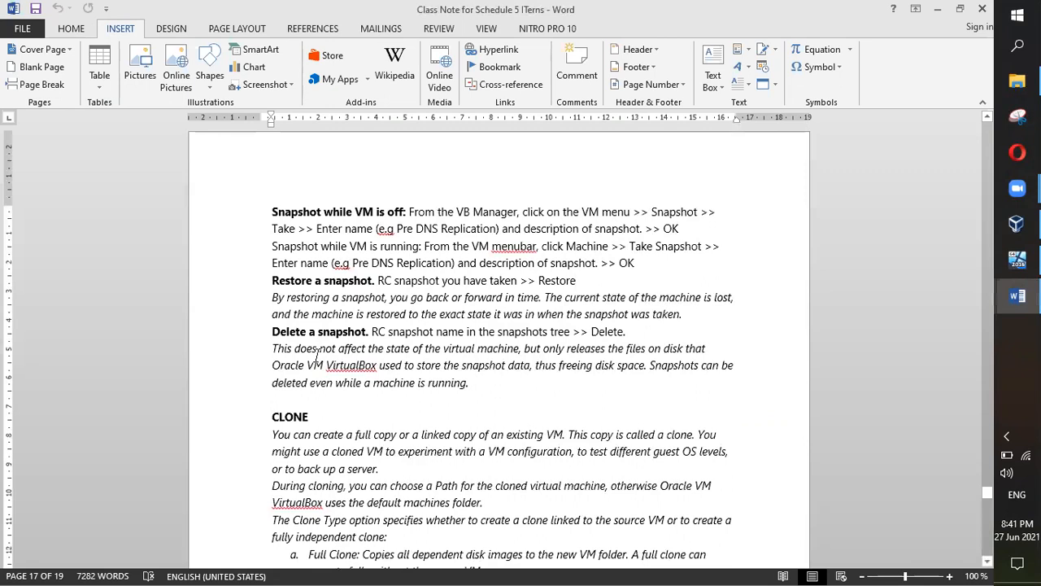
scroll(317, 356, "down", 1)
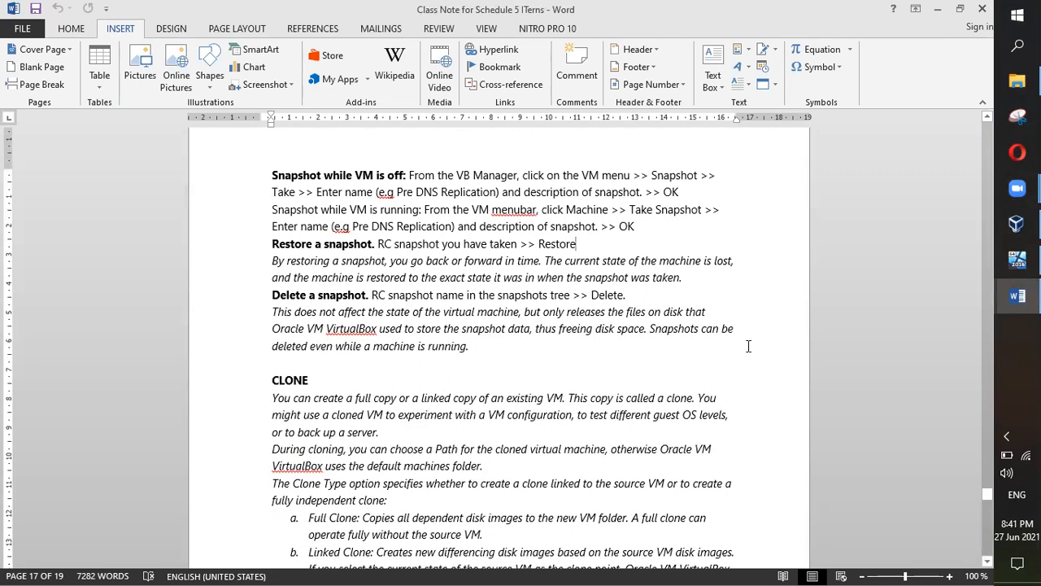
Step: Return to the Itern Server VM, then show Practice Server's six-snapshot tree in the Manager
left_click(1017, 259)
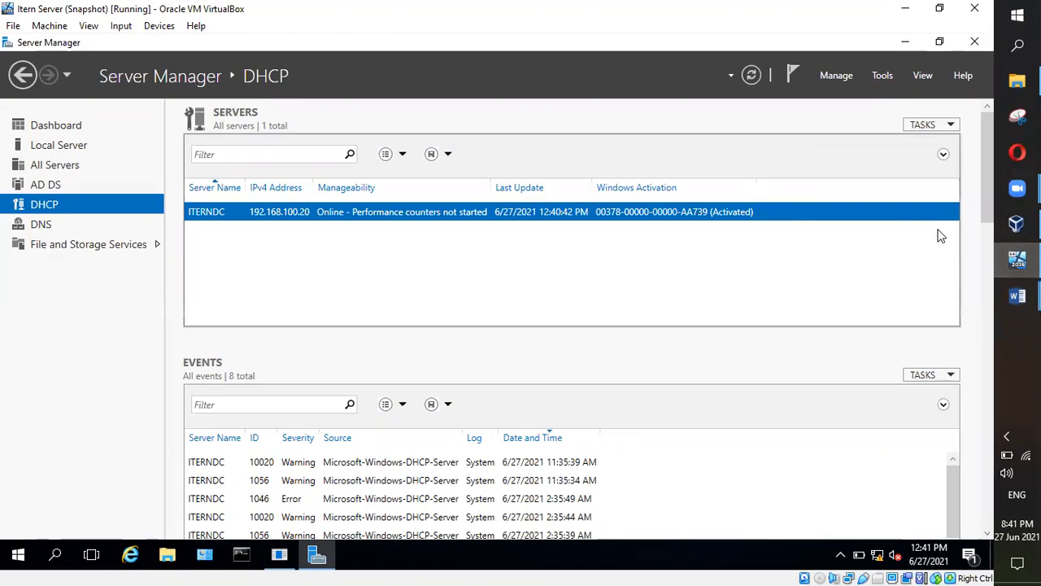
mouse_move(1017, 188)
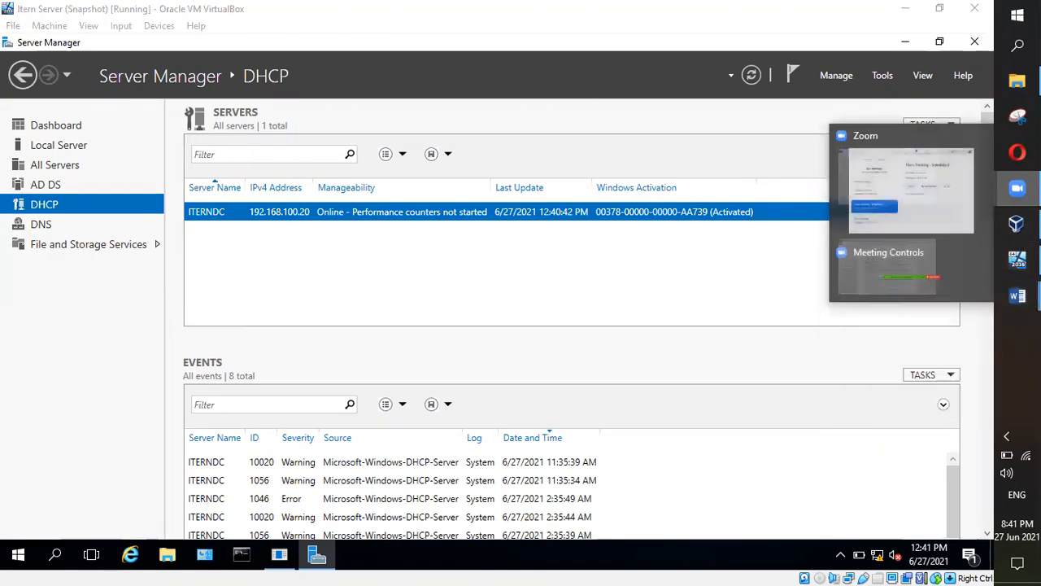
left_click(1017, 224)
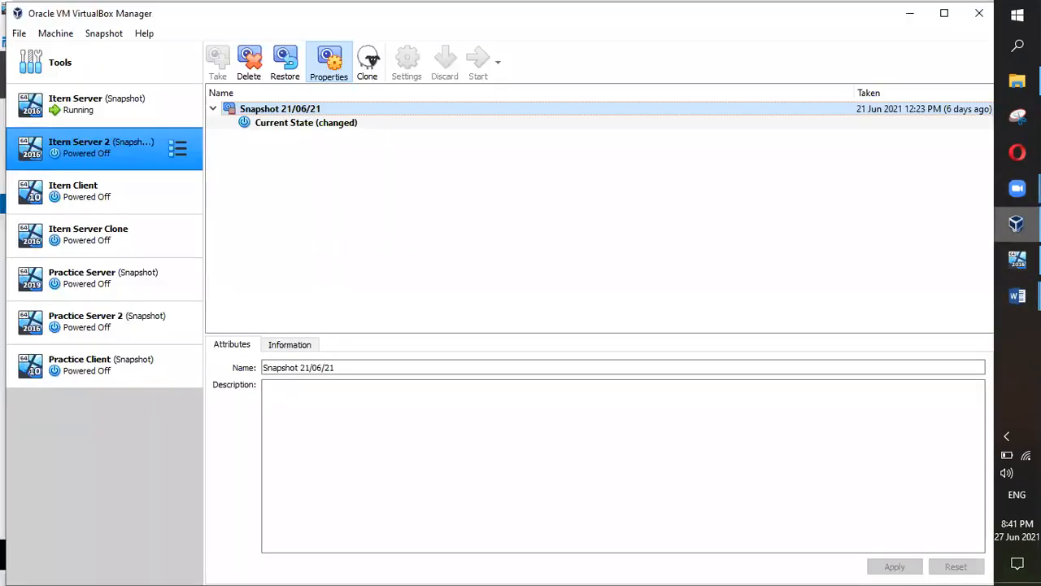
left_click(111, 279)
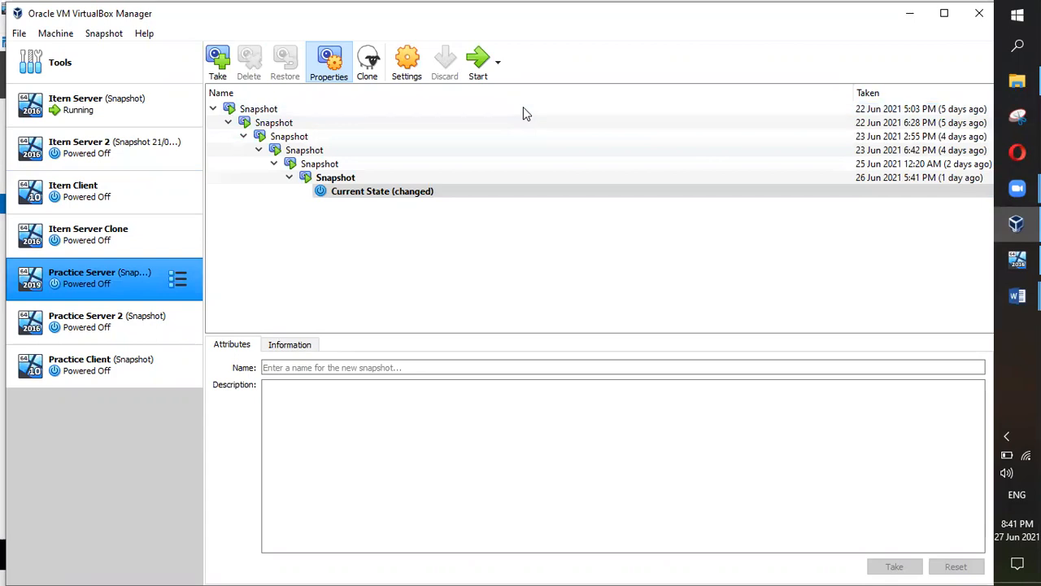
left_click(373, 194)
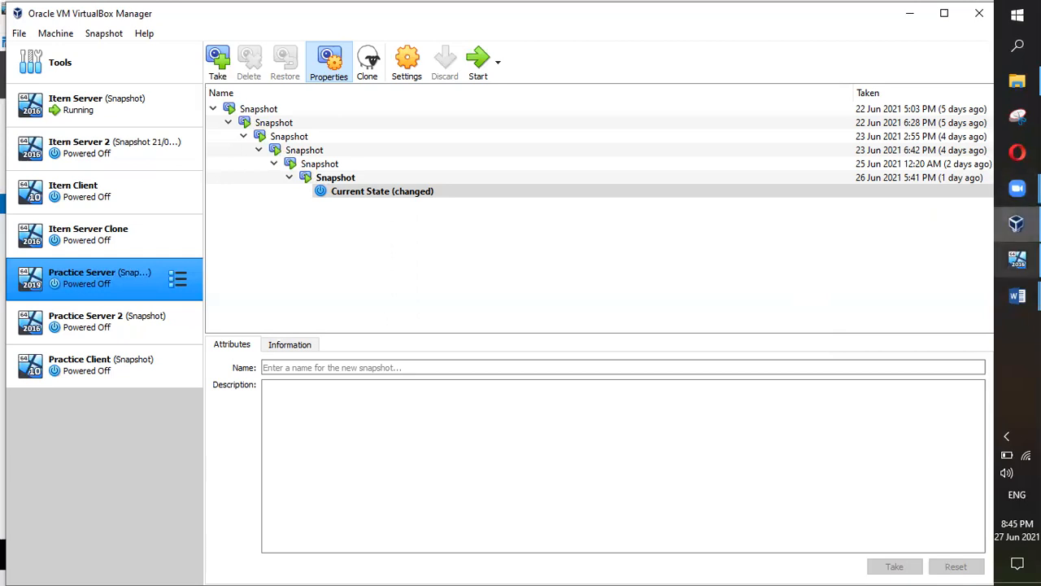
left_click(1017, 297)
Step: Scroll the class notes down to the CLONE section, then return to the Itern Server VM's lock screen
left_click(932, 342)
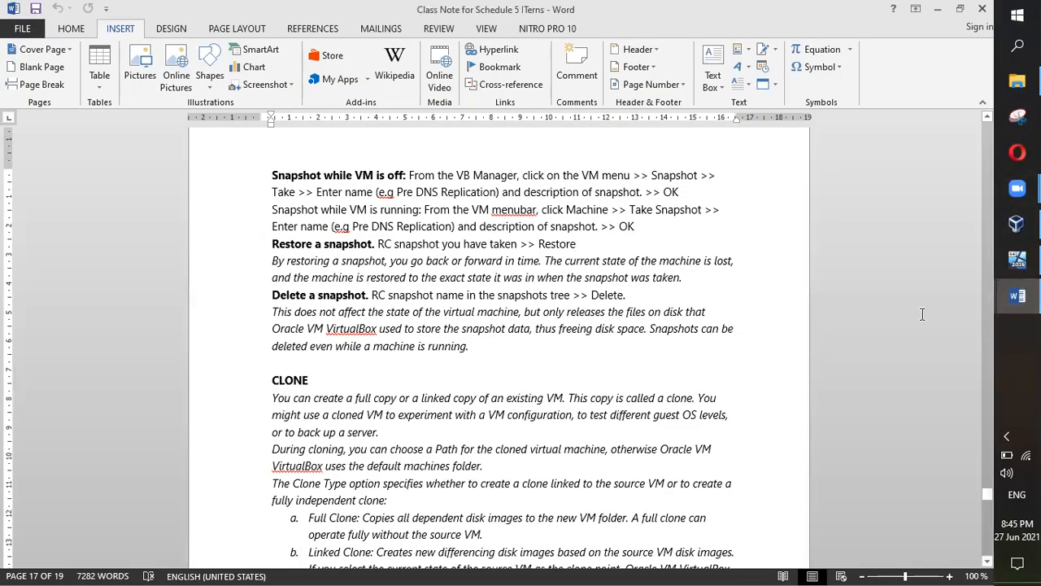
scroll(525, 317, "down", 2)
left_click(525, 318)
scroll(525, 317, "down", 1)
scroll(236, 291, "down", 1)
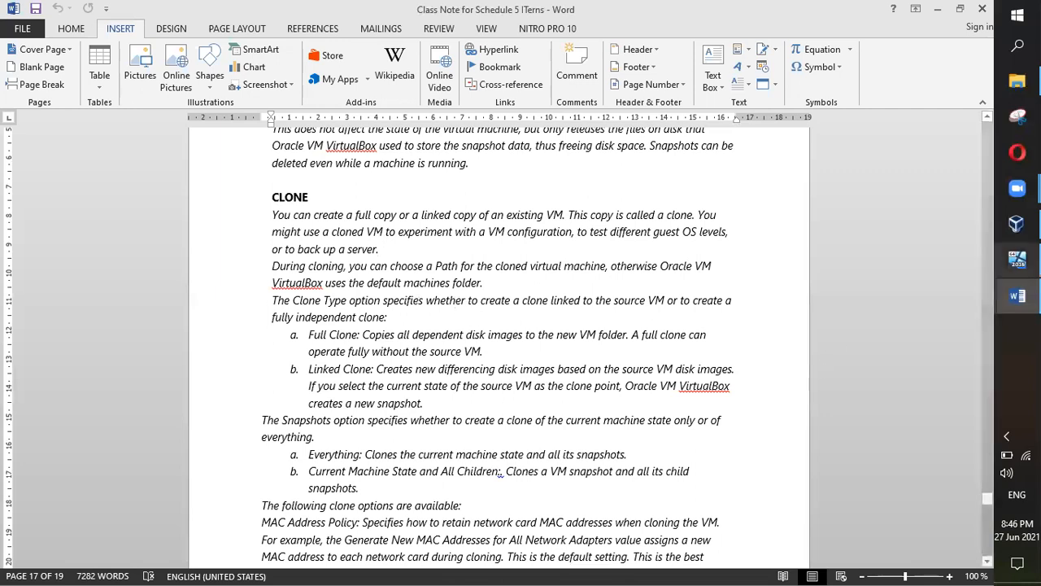
left_click(1016, 259)
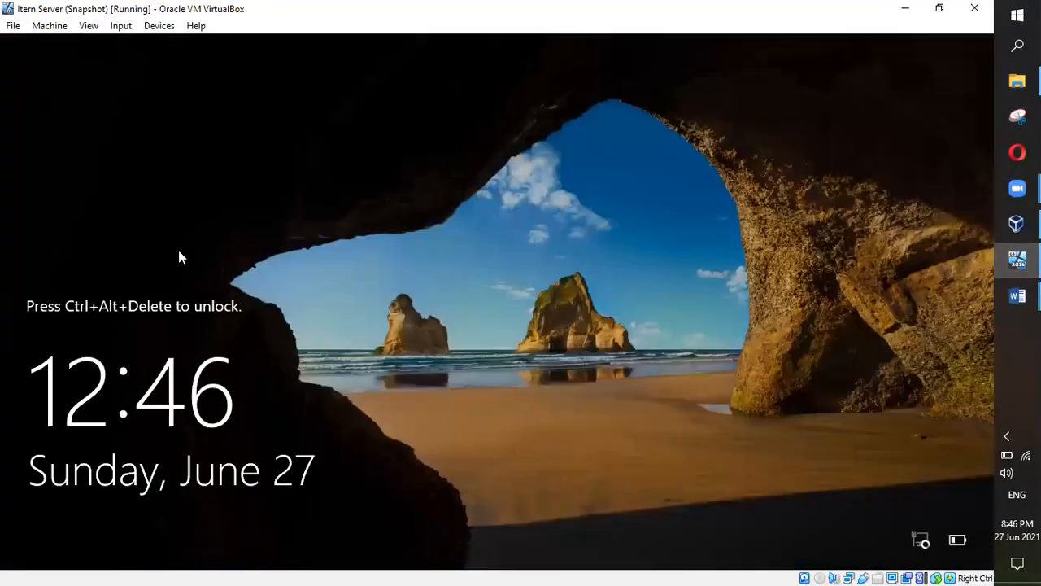
Step: Bring the VirtualBox Manager forward, with Itern Server running and Practice Server's snapshots shown
left_click(1017, 223)
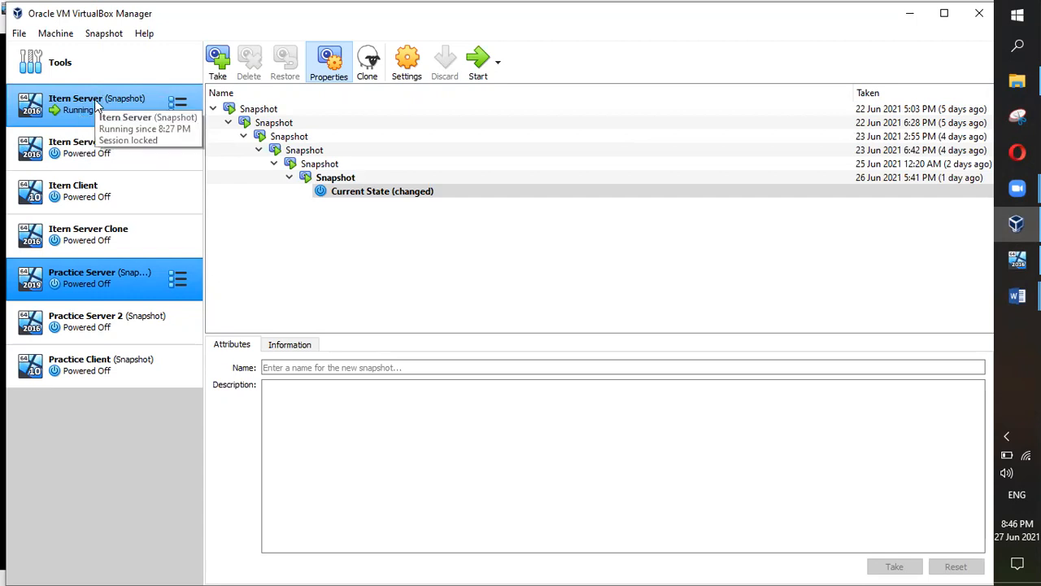
Step: Open and dismiss the action menus for Itern Server and Itern Server 2 without choosing anything
right_click(140, 101)
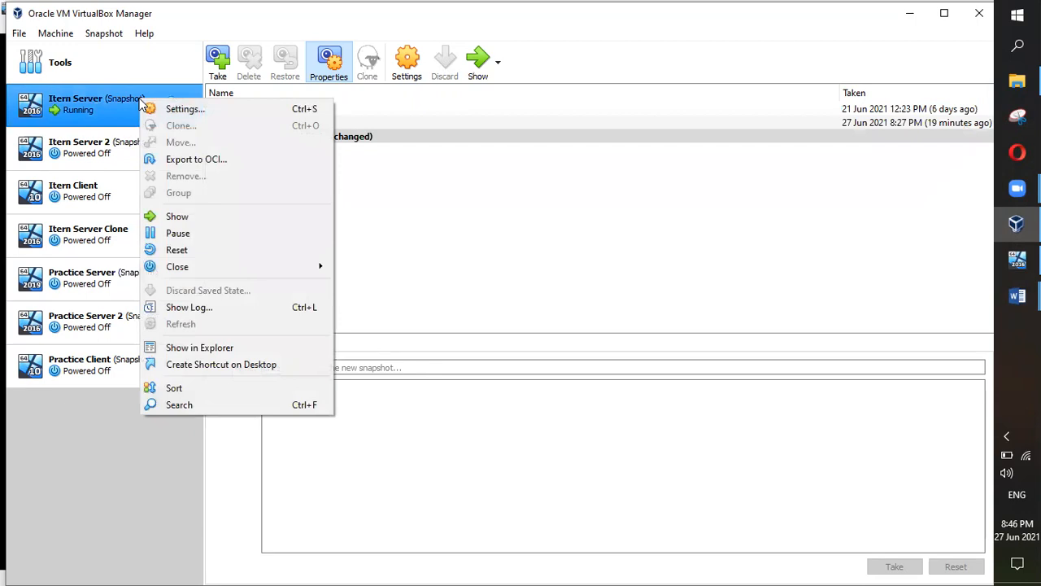
left_click(114, 108)
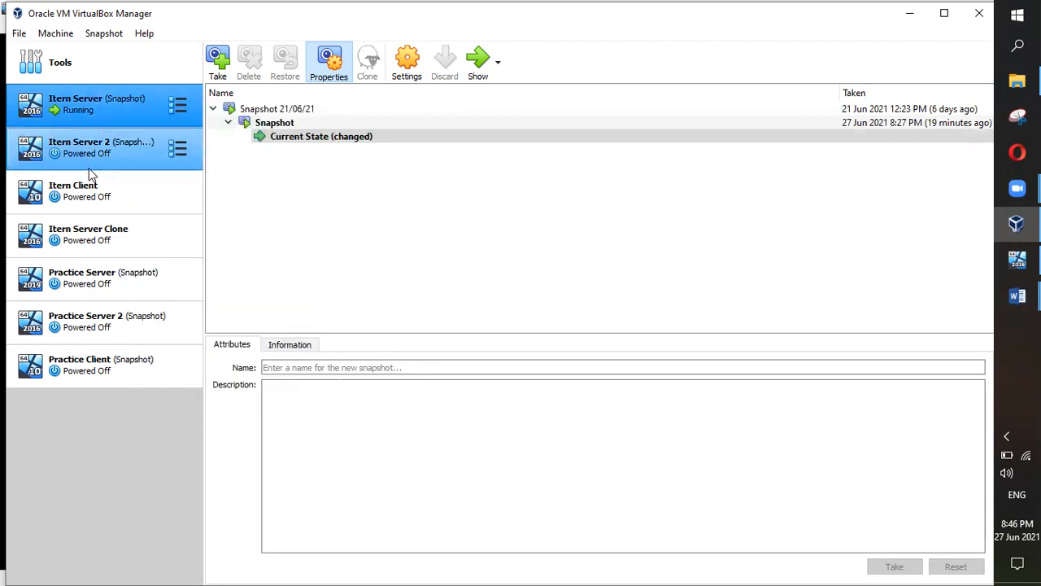
right_click(104, 159)
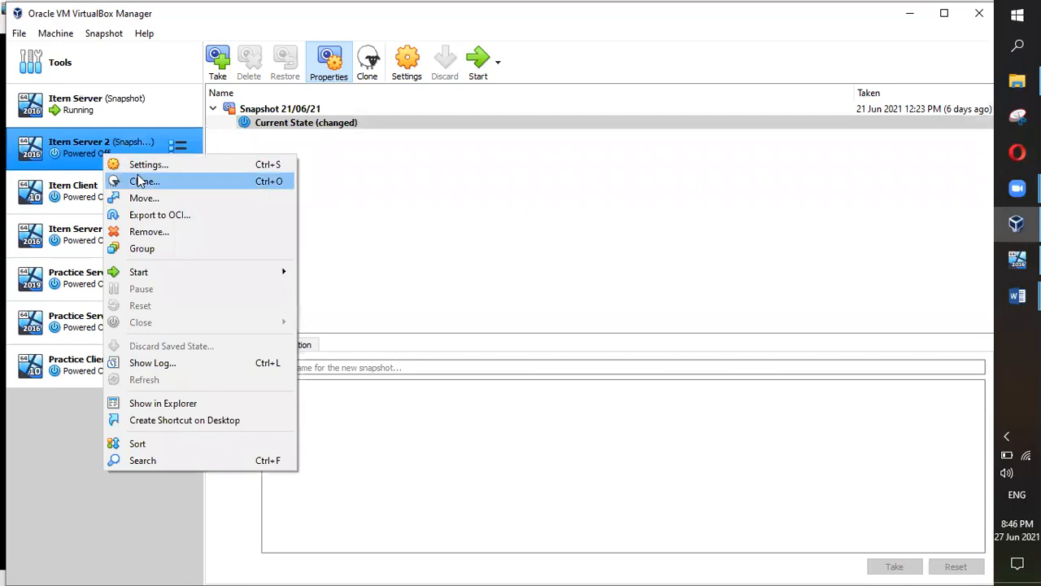
left_click(109, 102)
right_click(108, 102)
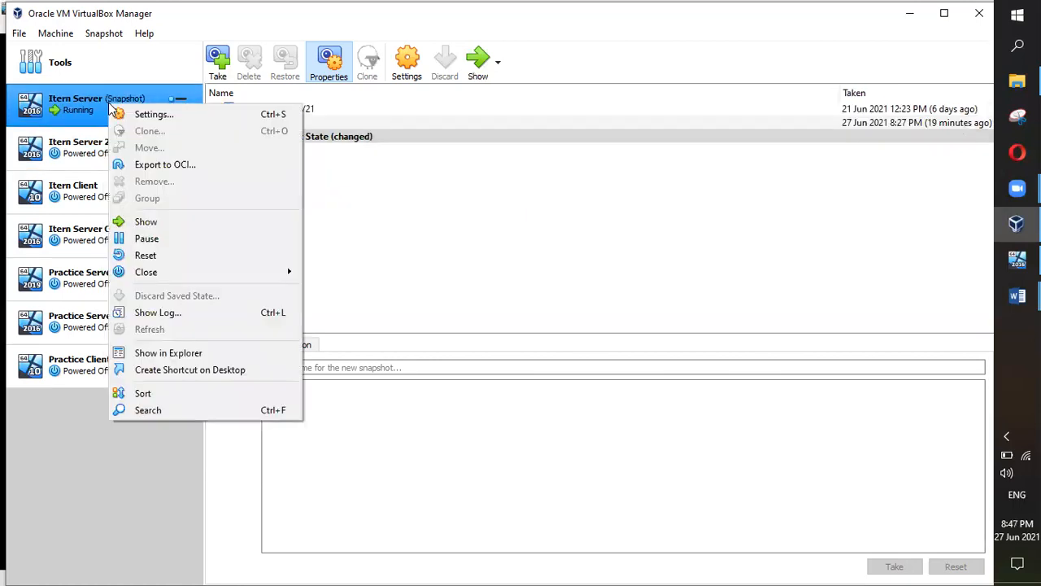
left_click(93, 151)
Step: Leave only Itern Server 2 selected, showing its single Snapshot 21/06/21, then bring up the class notes
right_click(93, 151)
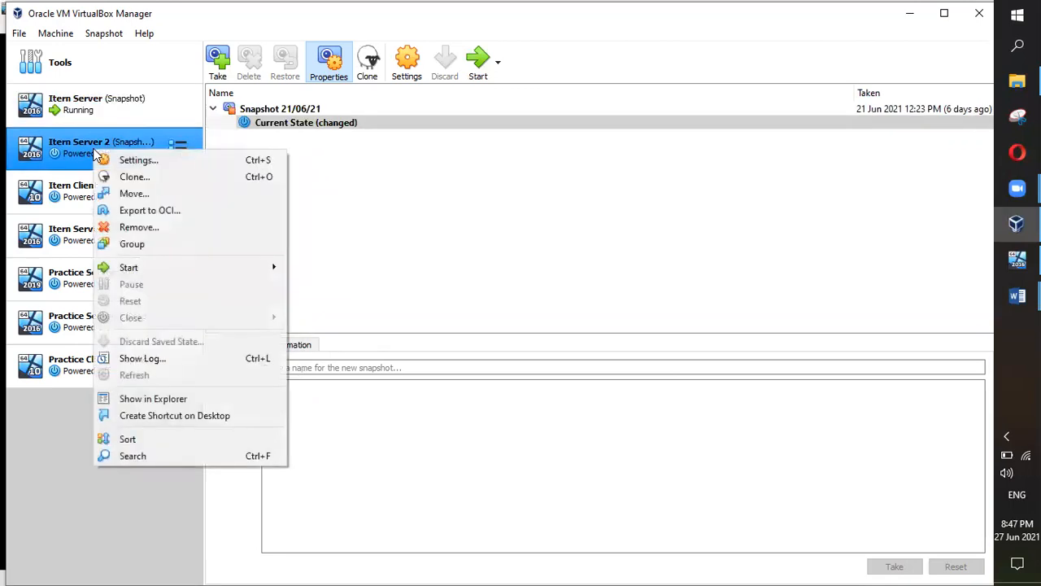
left_click(78, 188, "ctrl")
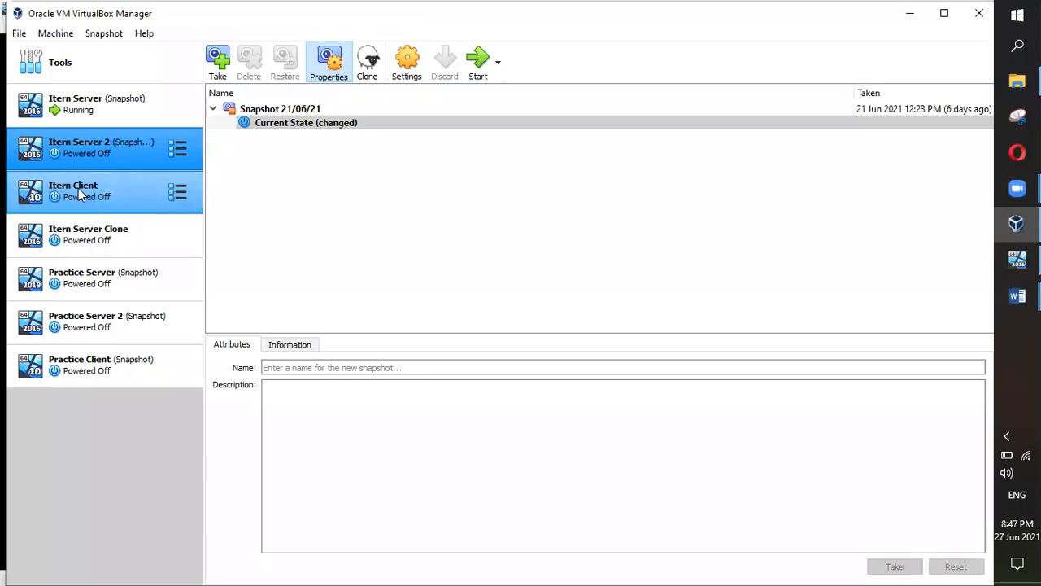
left_click(98, 163)
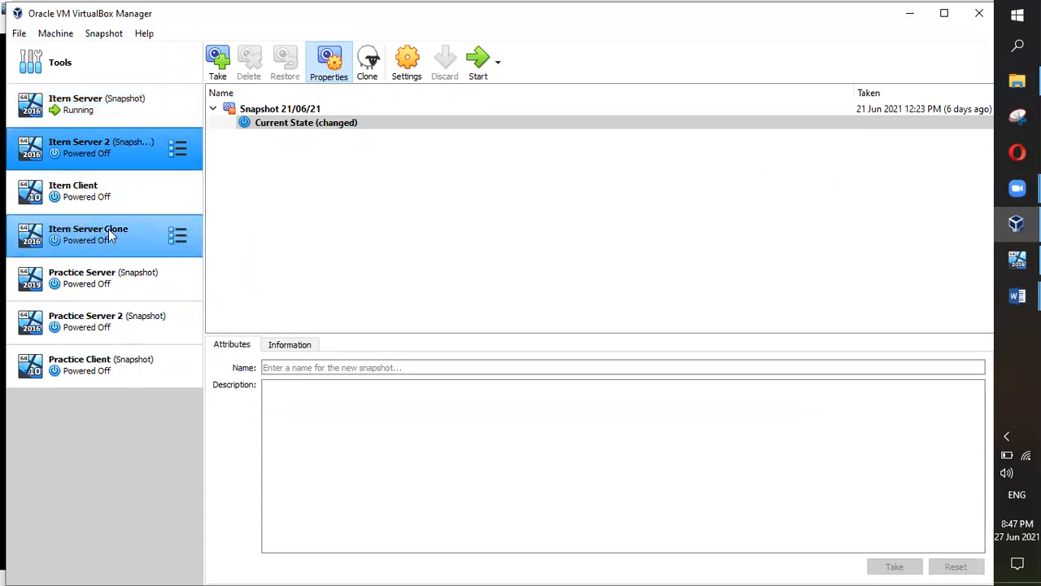
mouse_move(1017, 295)
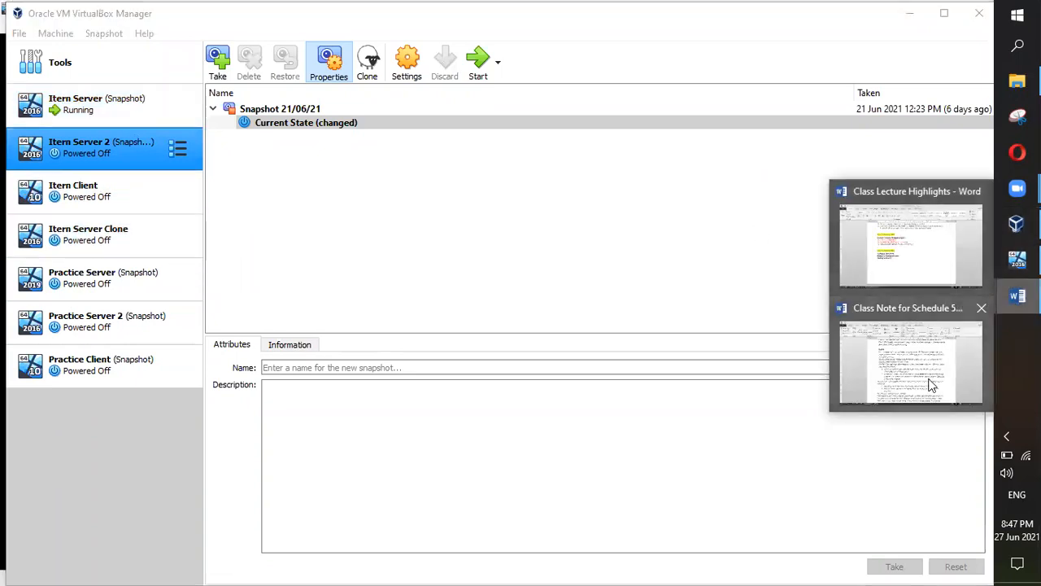
left_click(895, 366)
Step: Read through the clone options in the notes, briefly highlighting 'Full Clone:'
scroll(529, 348, "down", 1)
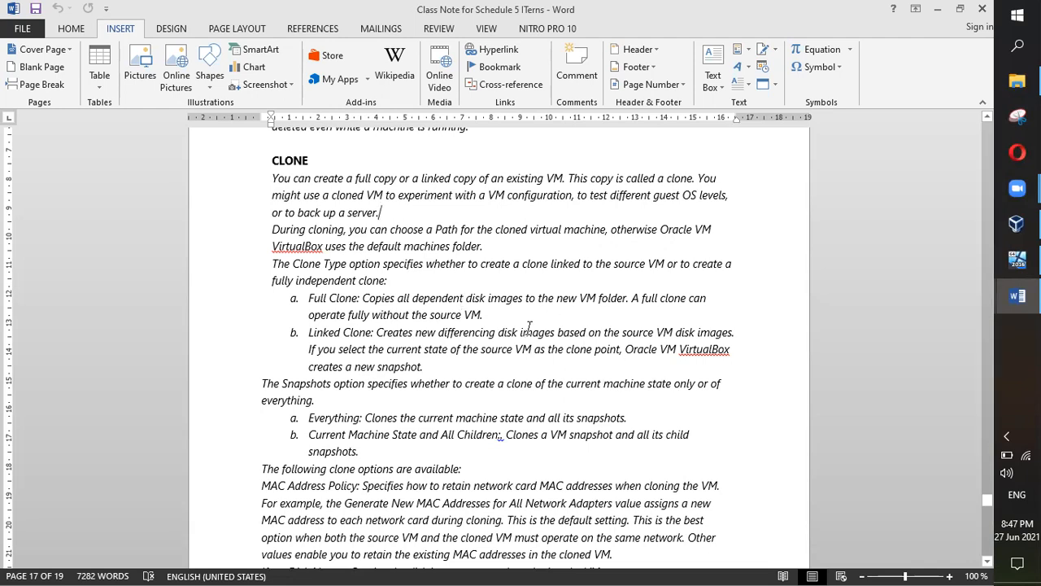
scroll(528, 327, "down", 1)
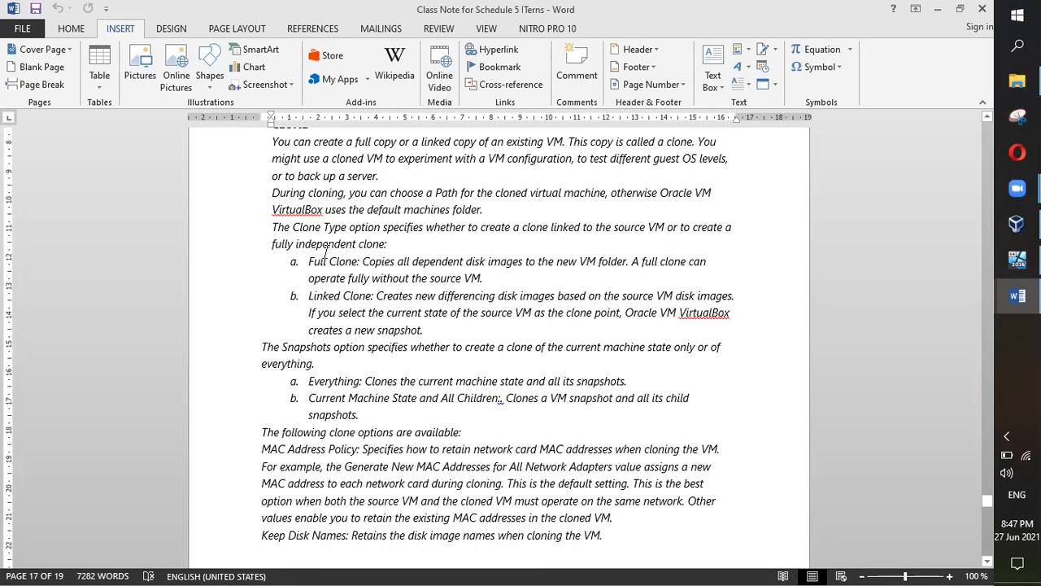
scroll(363, 248, "down", 1)
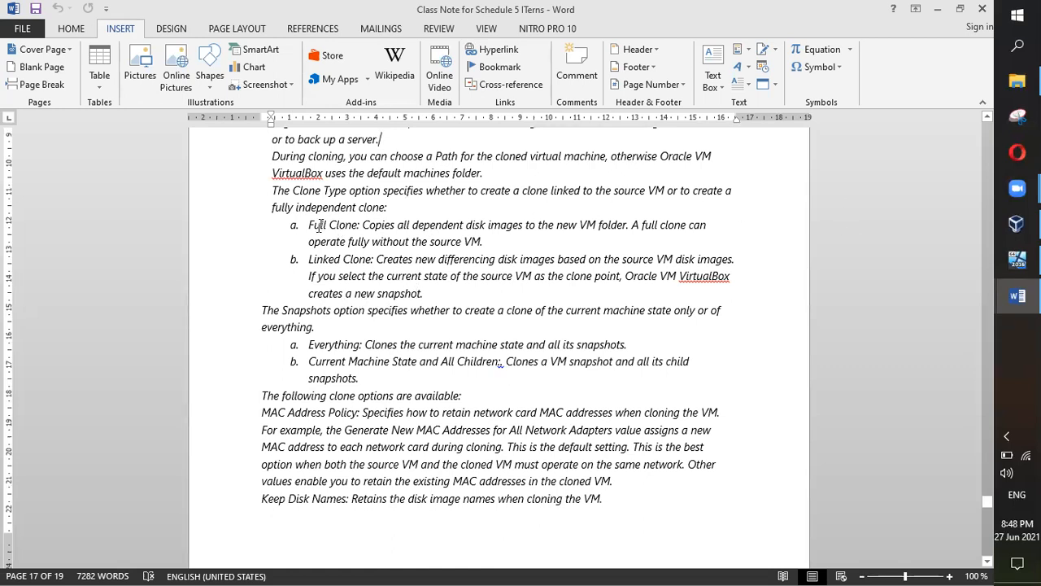
left_click_drag(309, 225, 362, 225)
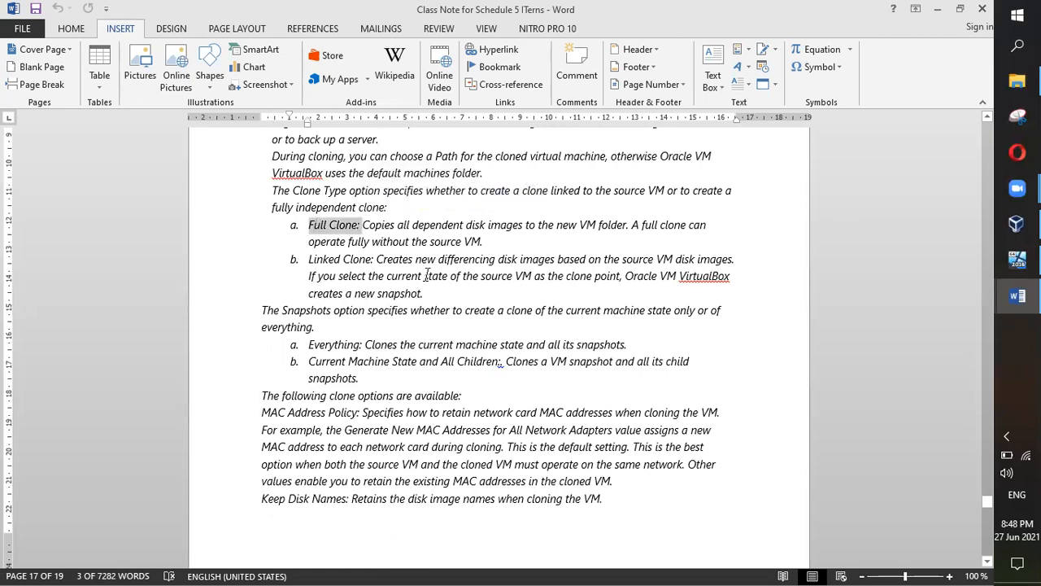
scroll(426, 275, "down", 3)
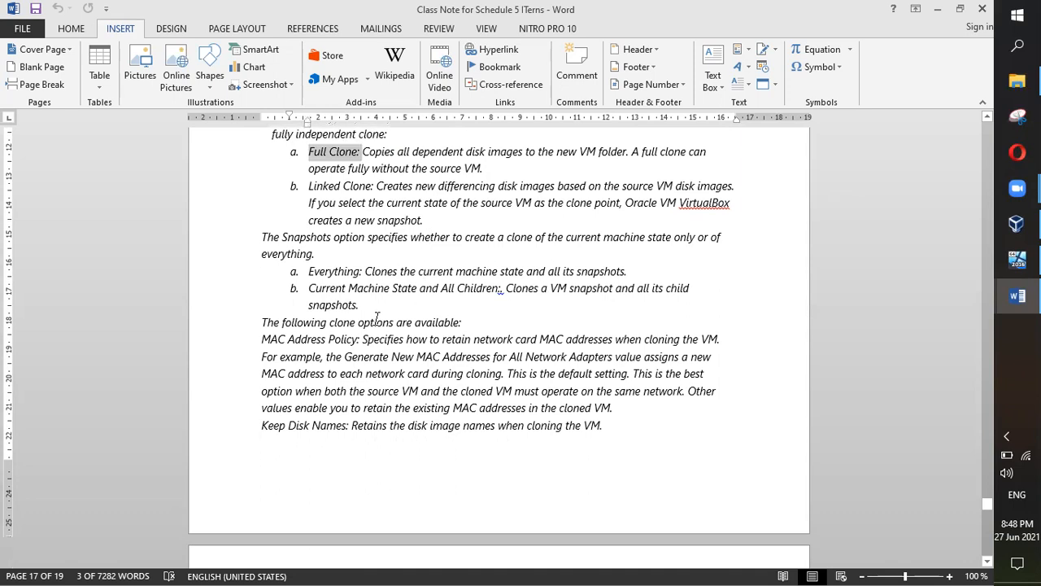
scroll(378, 315, "down", 5)
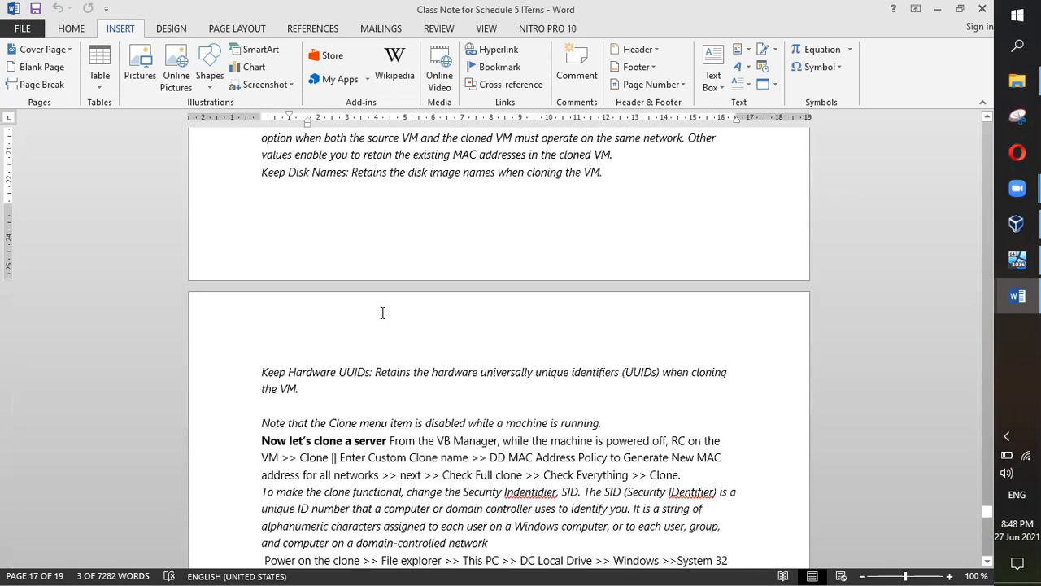
scroll(382, 313, "down", 3)
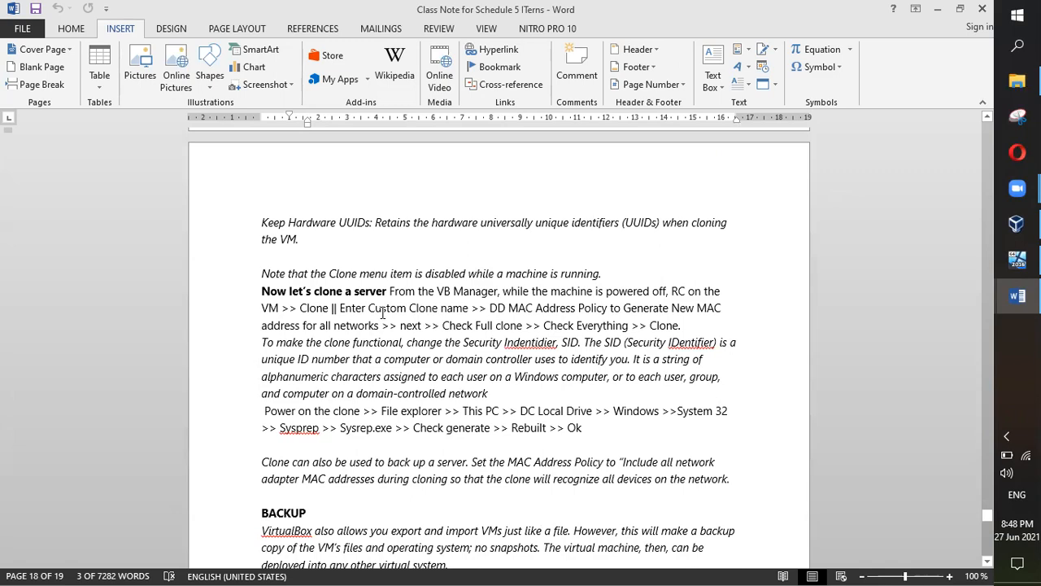
left_click(396, 293)
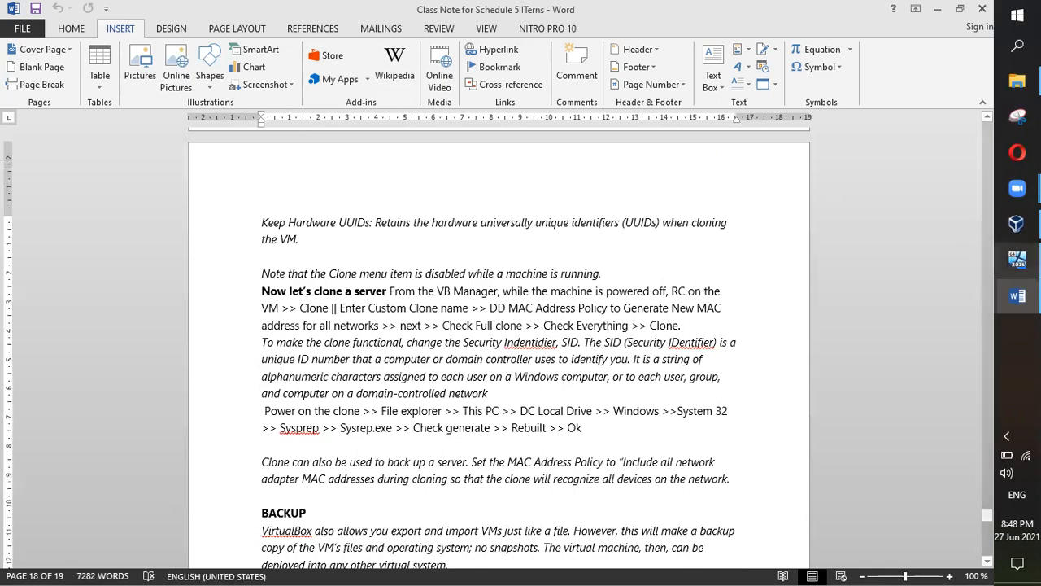
Step: Switch to the running Itern Server VM, then to the VirtualBox Manager
left_click(1016, 259)
mouse_move(1017, 295)
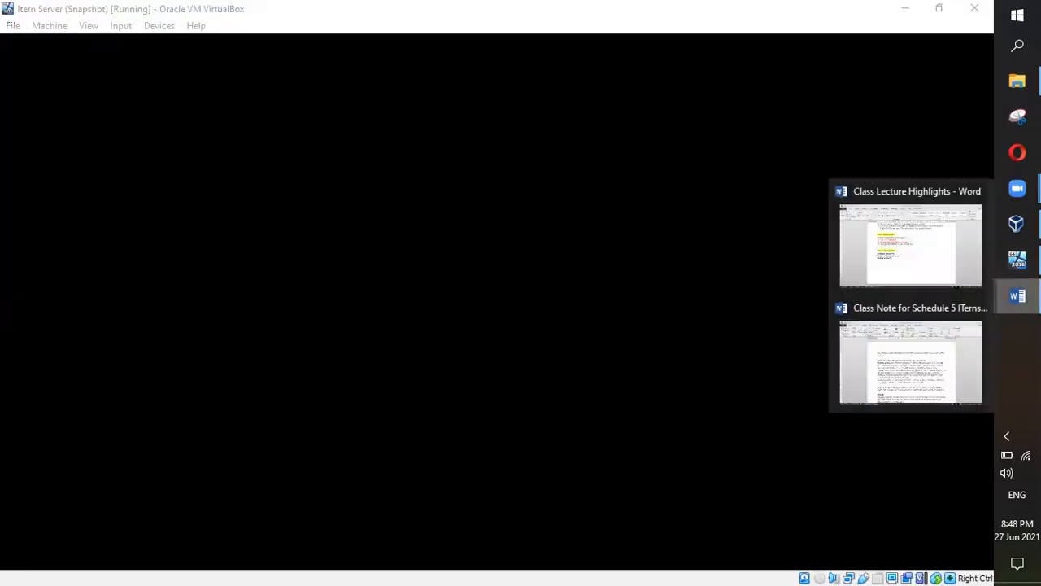
left_click(1017, 224)
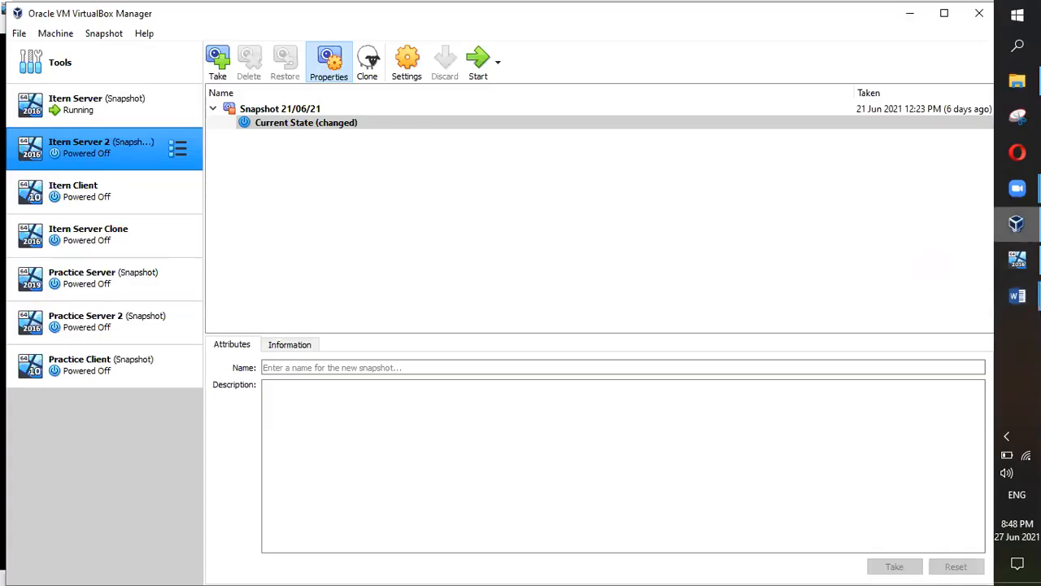
Step: Clone Itern Server 2 under the suggested name, generating new MAC addresses for all network adapters
right_click(95, 148)
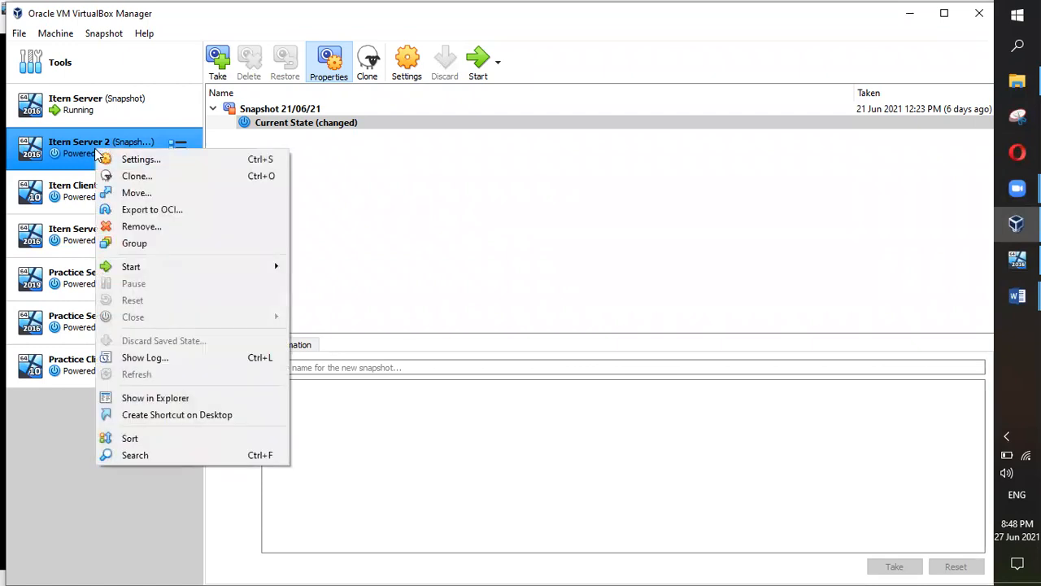
left_click(132, 177)
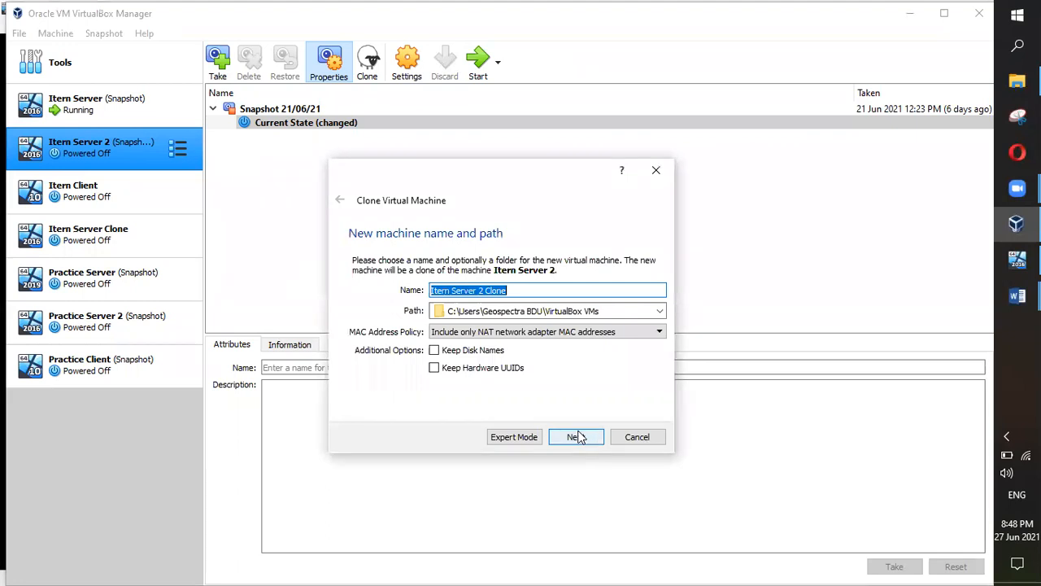
left_click(543, 290)
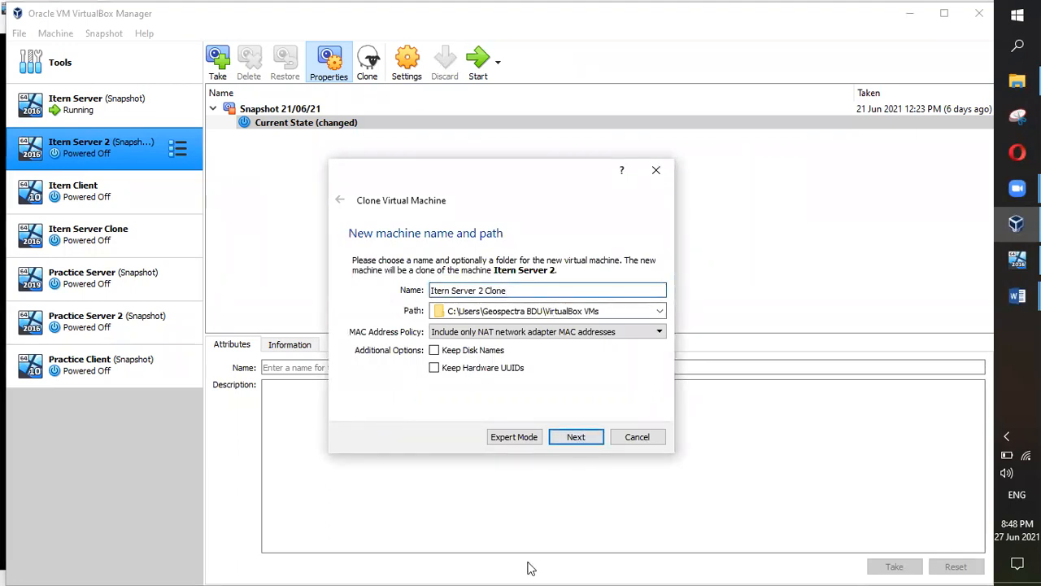
left_click(660, 338)
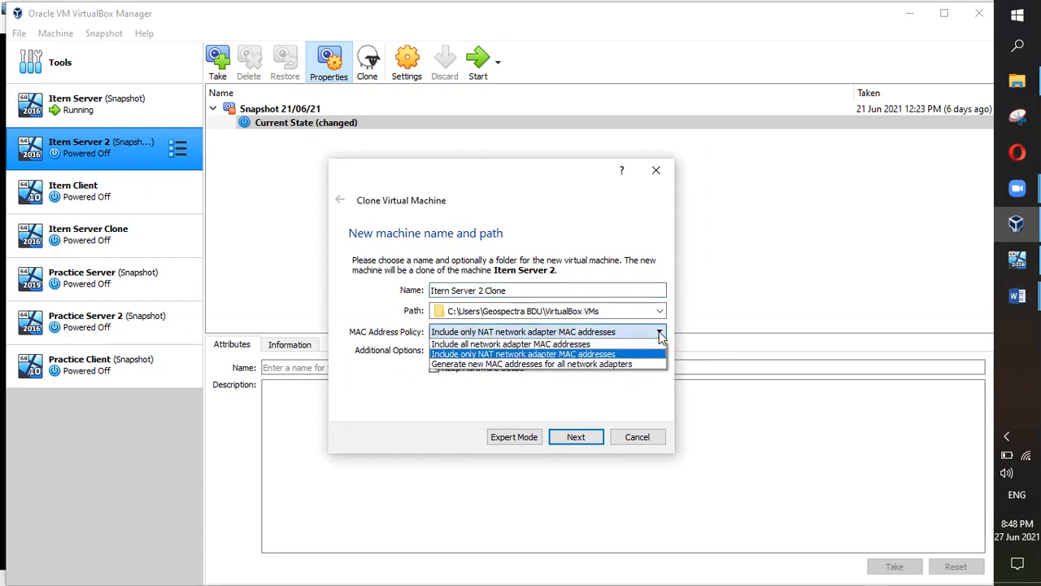
left_click(496, 364)
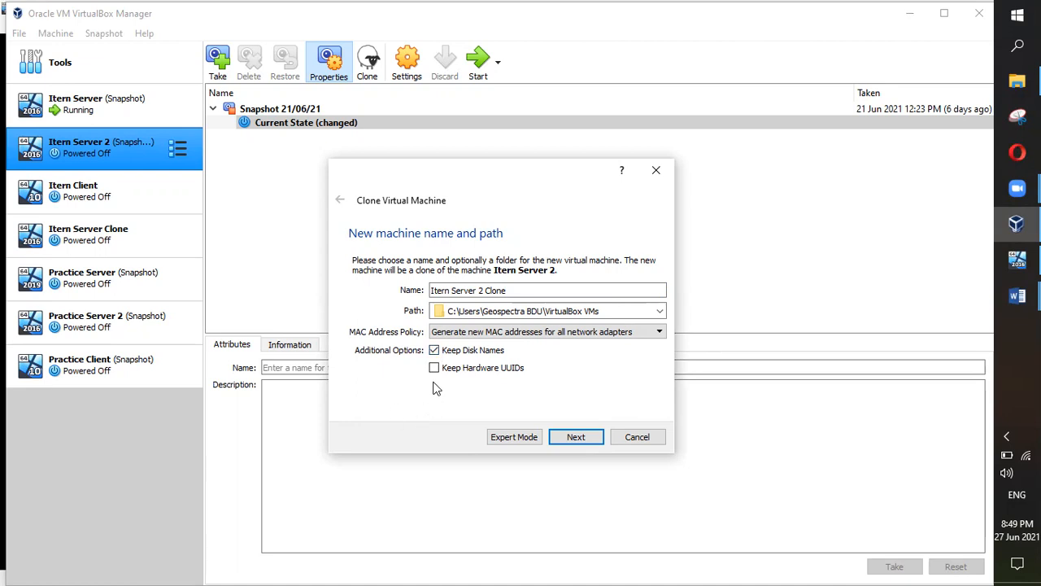
left_click(434, 370)
left_click(434, 368)
left_click(584, 438)
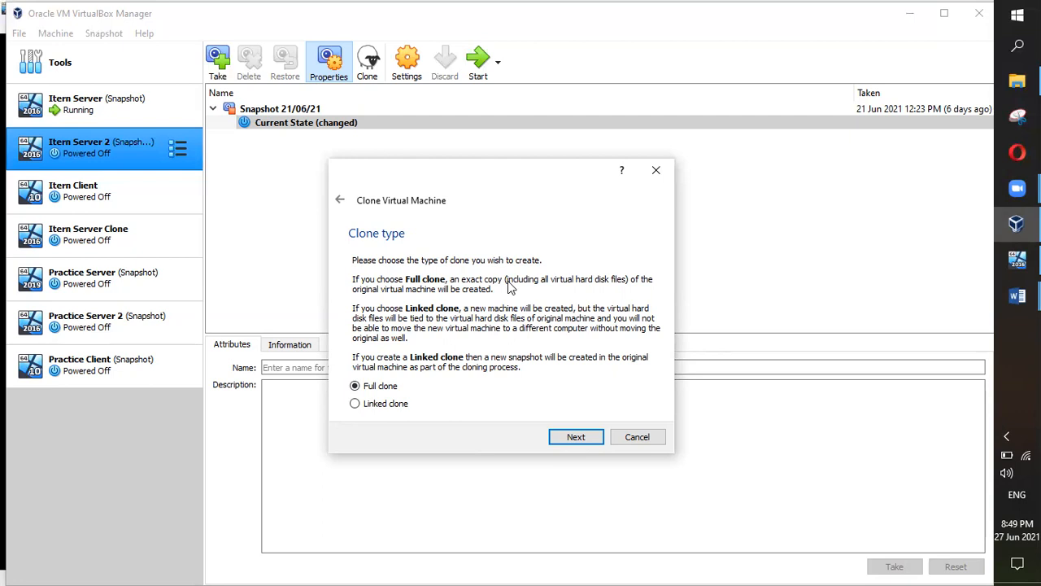
Step: Keep Full clone as the clone type and choose Everything for the snapshots
left_click(559, 435)
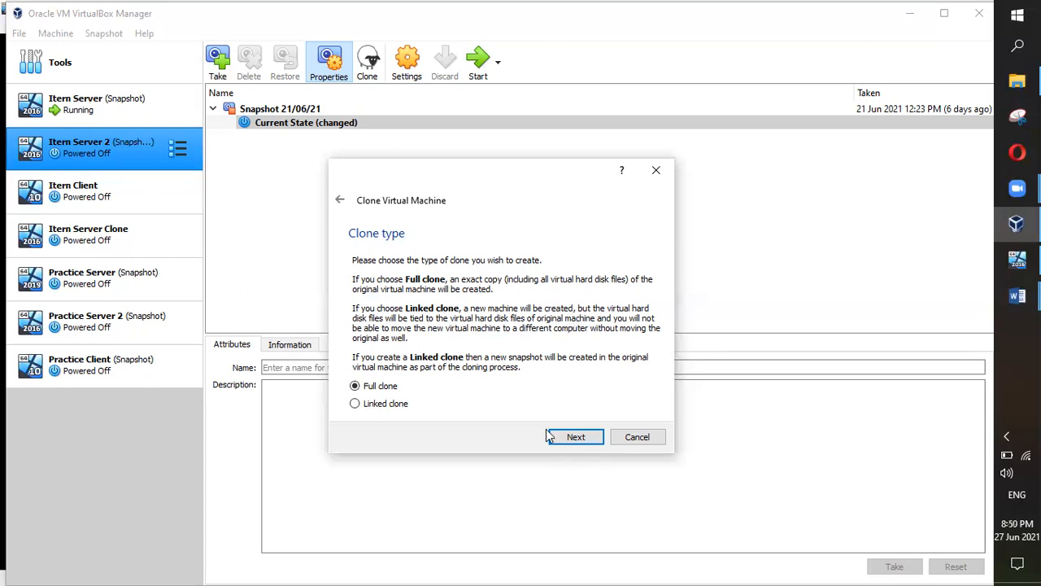
left_click(575, 439)
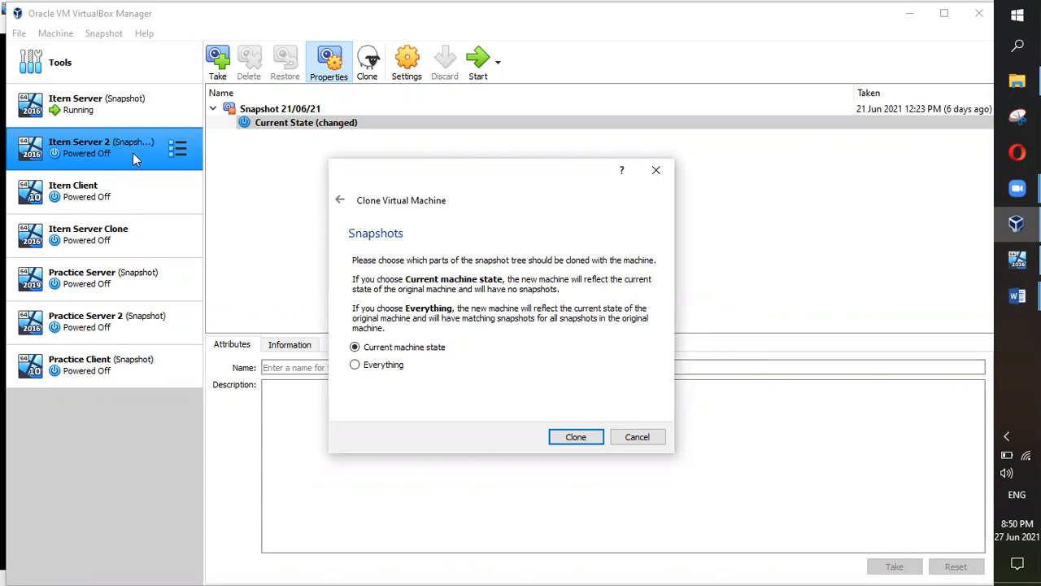
left_click(380, 368)
Step: Start the full clone of Itern Server 2, now copying disk 2 of 3 at 1%
left_click(575, 439)
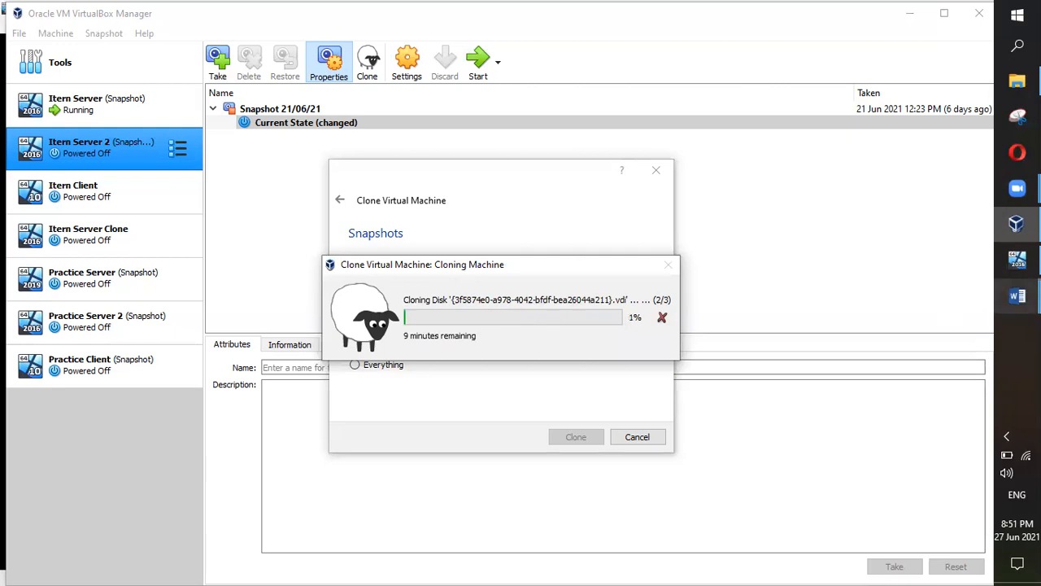
Step: Switch between the class notes, the Itern Server VM and the Manager to check clone progress at 2%
left_click(1013, 297)
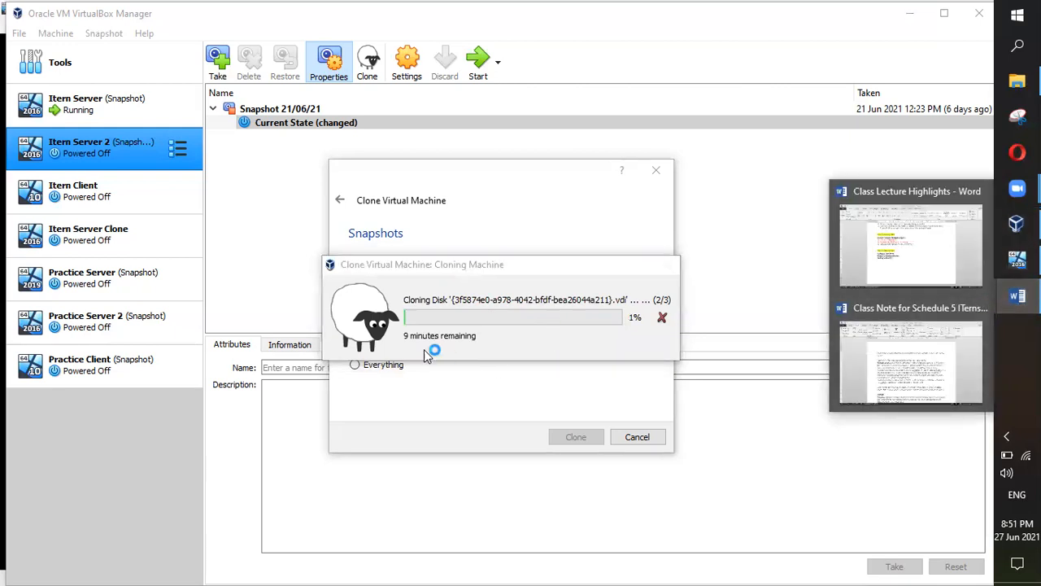
left_click(917, 354)
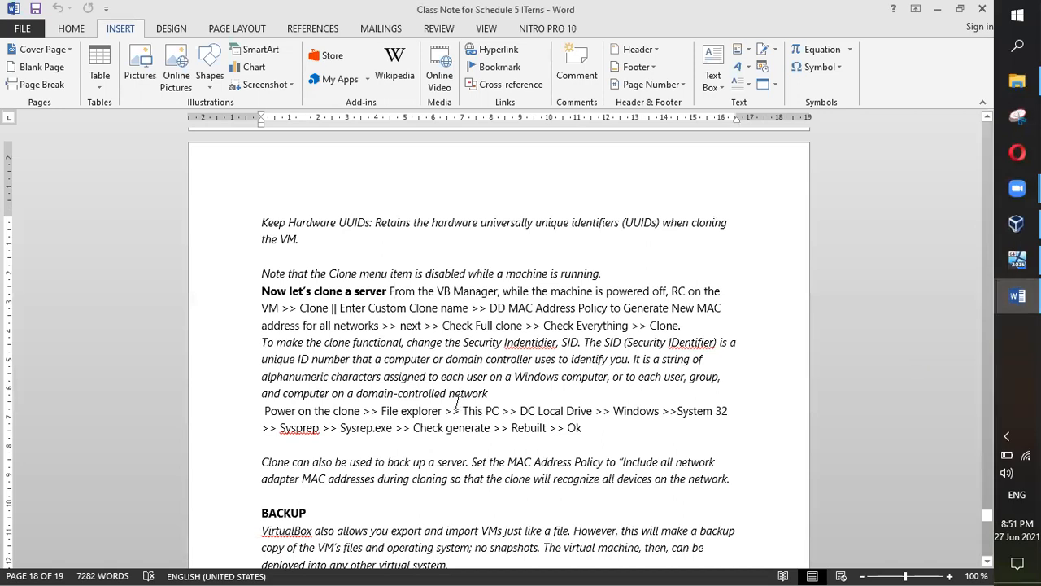
left_click(1002, 290)
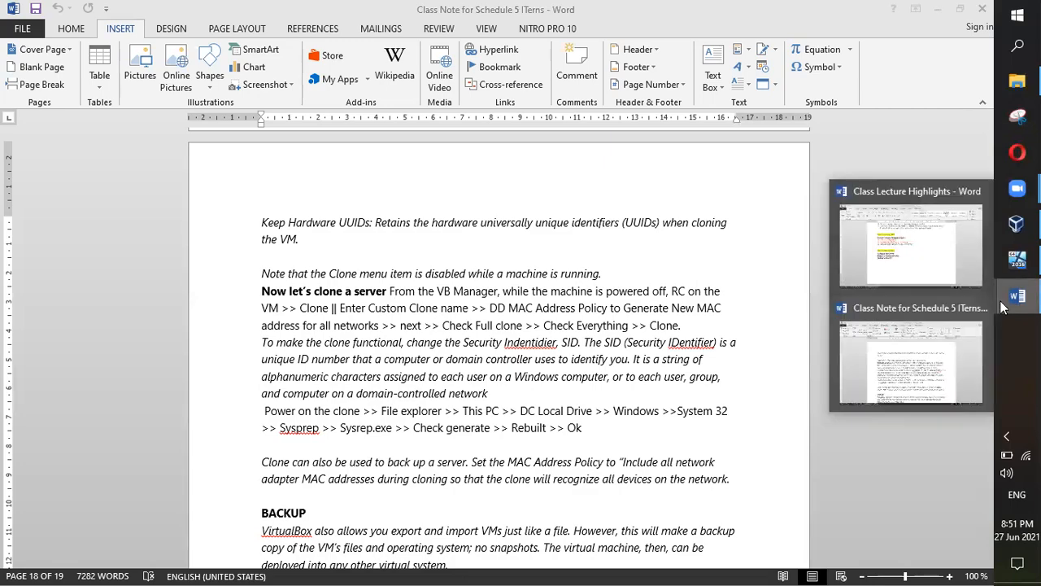
left_click(1011, 263)
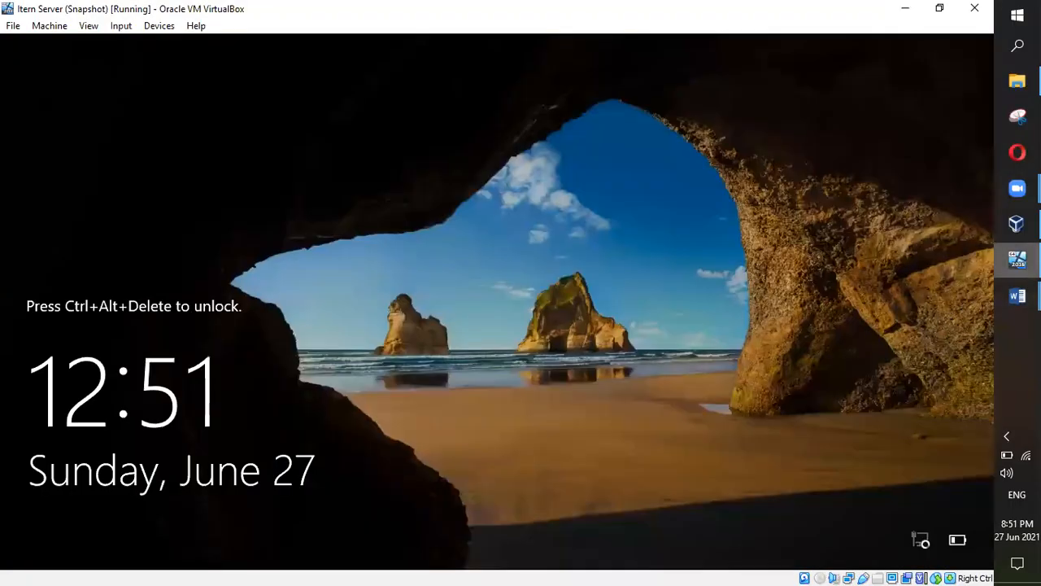
left_click(1015, 295)
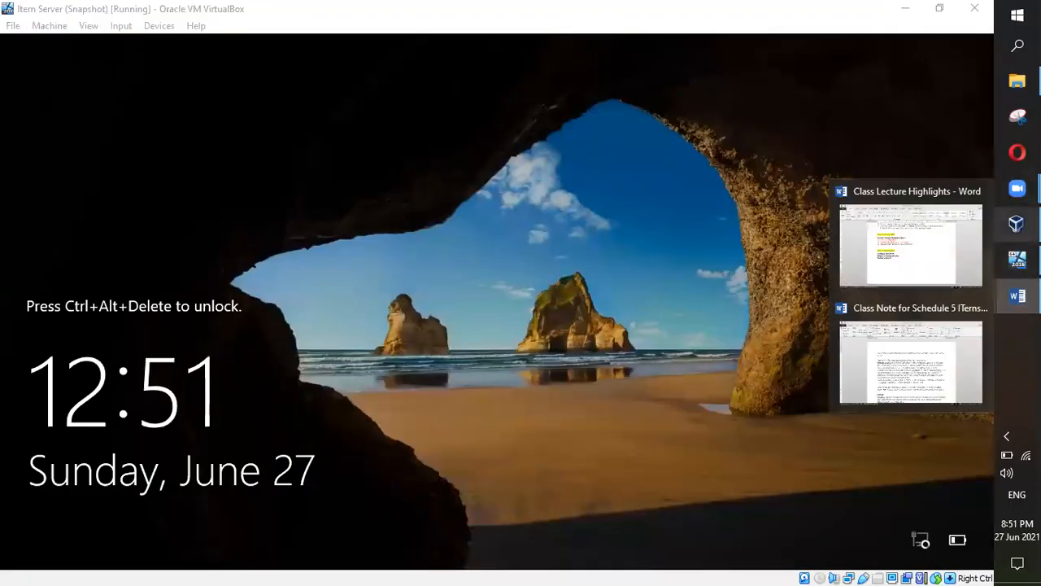
left_click(1016, 223)
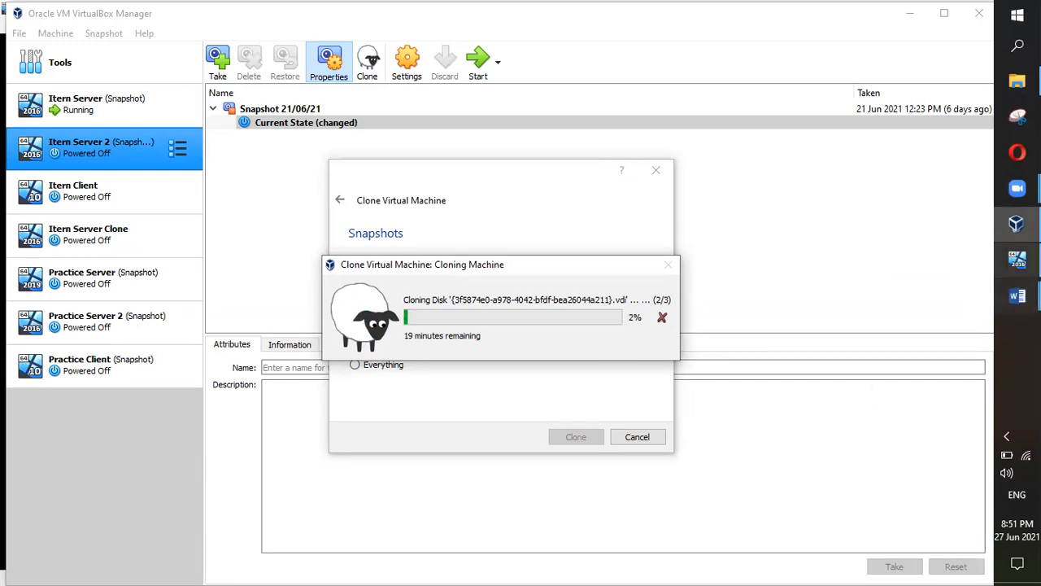
left_click(1017, 296)
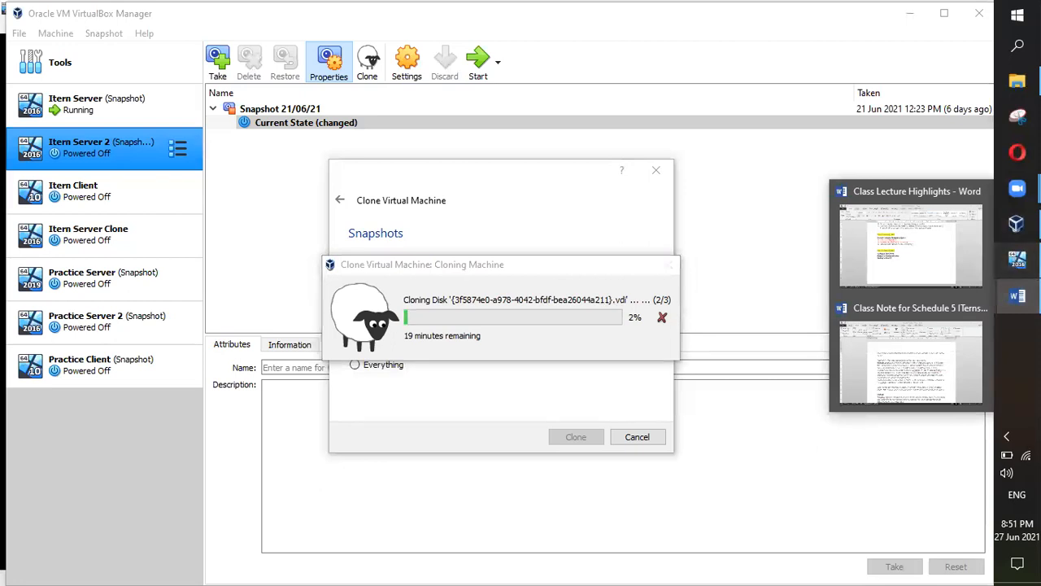
left_click(1017, 261)
left_click(1011, 232)
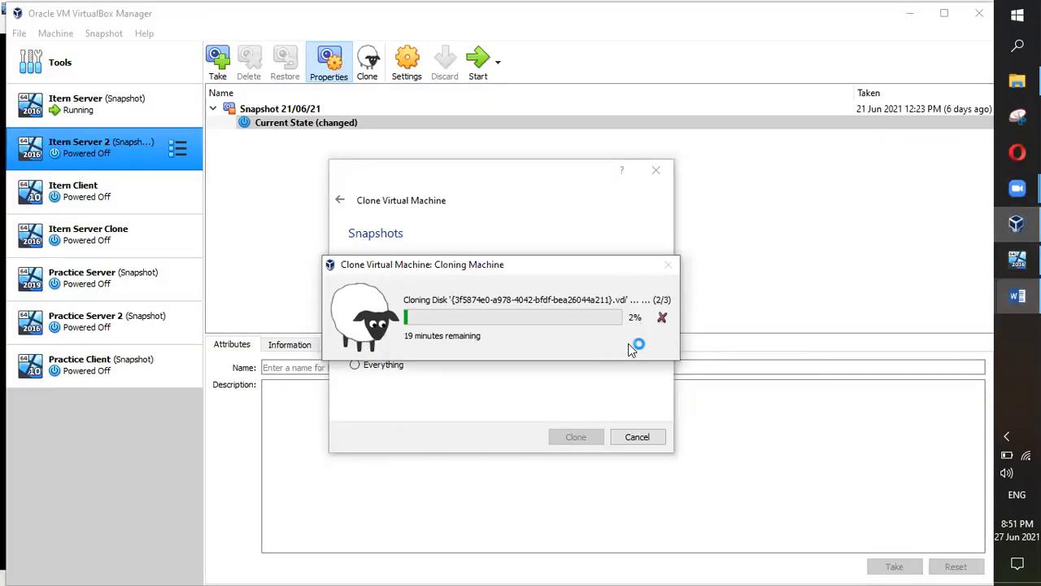
left_click(1016, 295)
Step: Scroll the class notes to the clone and MAC Address Policy section, then return to the Itern Server VM
left_click(906, 363)
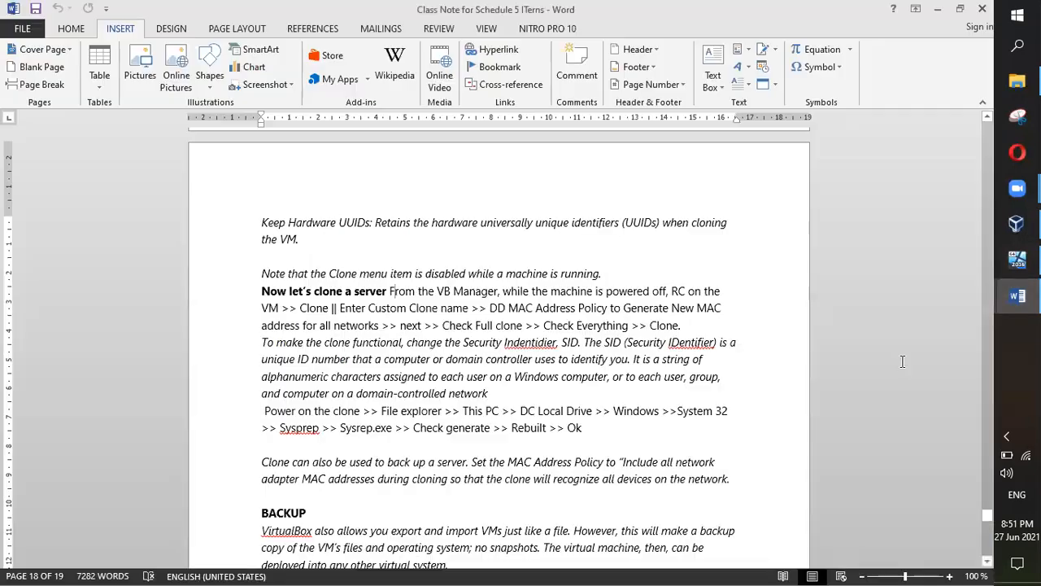
scroll(591, 369, "down", 2)
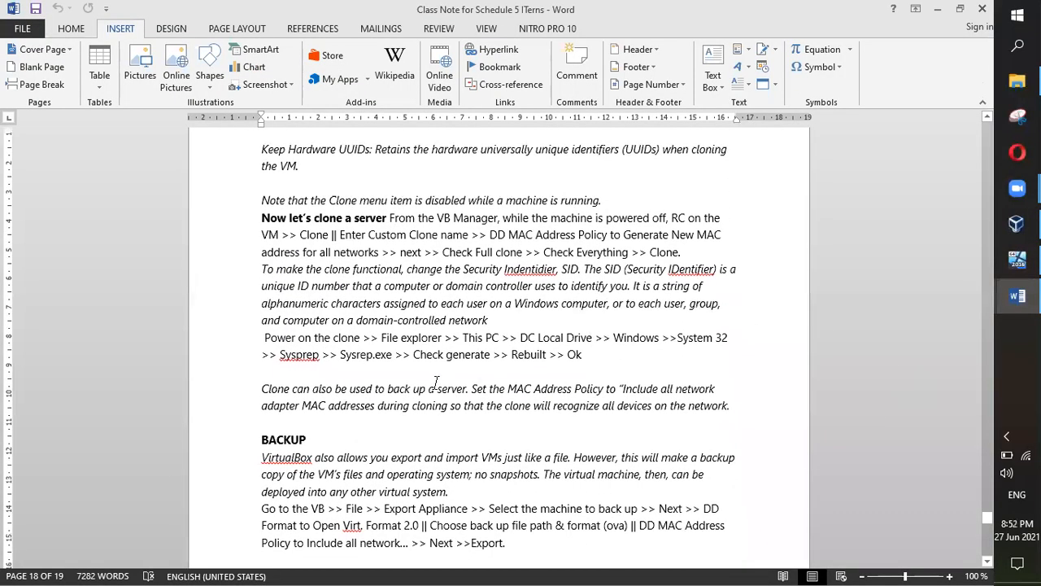
scroll(591, 369, "down", 1)
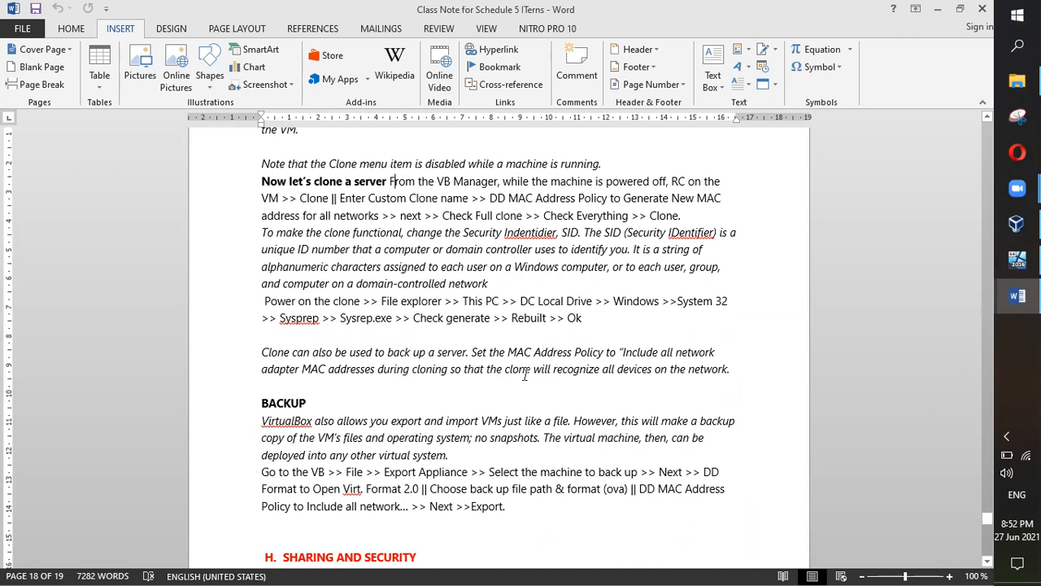
left_click_drag(810, 365, 819, 394)
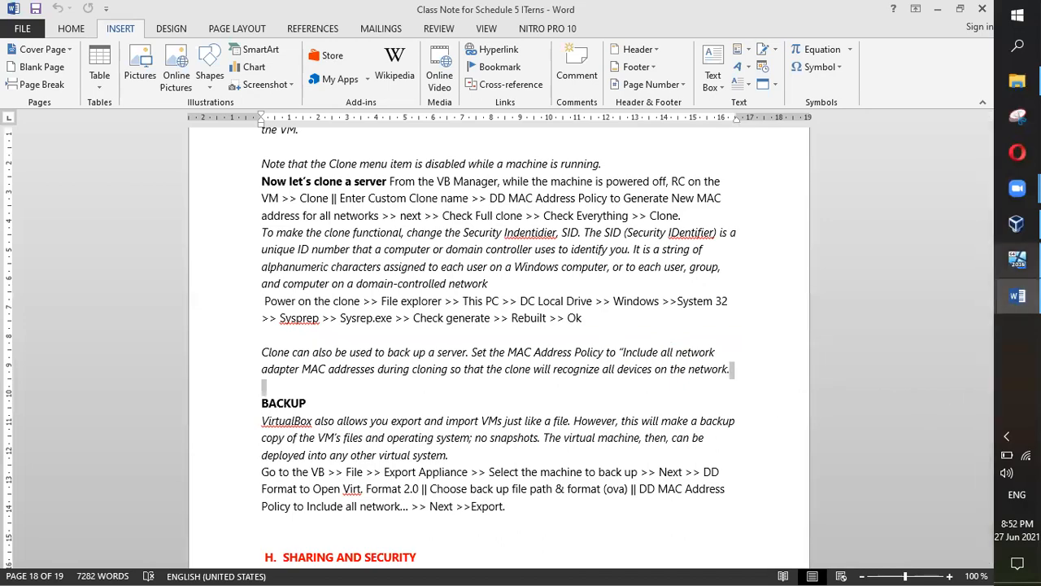
left_click(1016, 259)
Step: Cancel the running Itern Server 2 clone at 4%, returning the wizard to its Snapshots page
left_click(1017, 224)
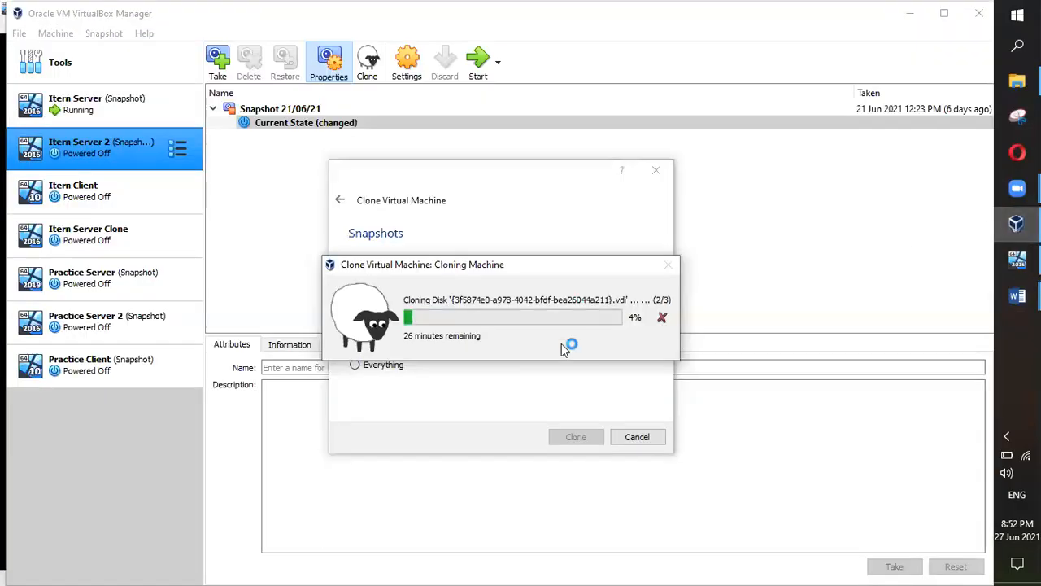
left_click(662, 317)
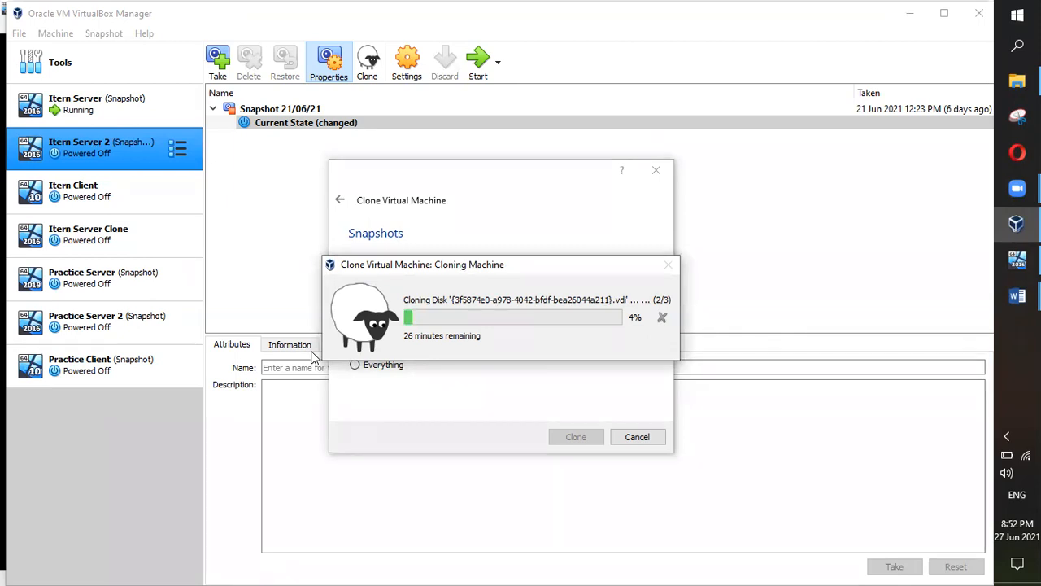
key("Escape")
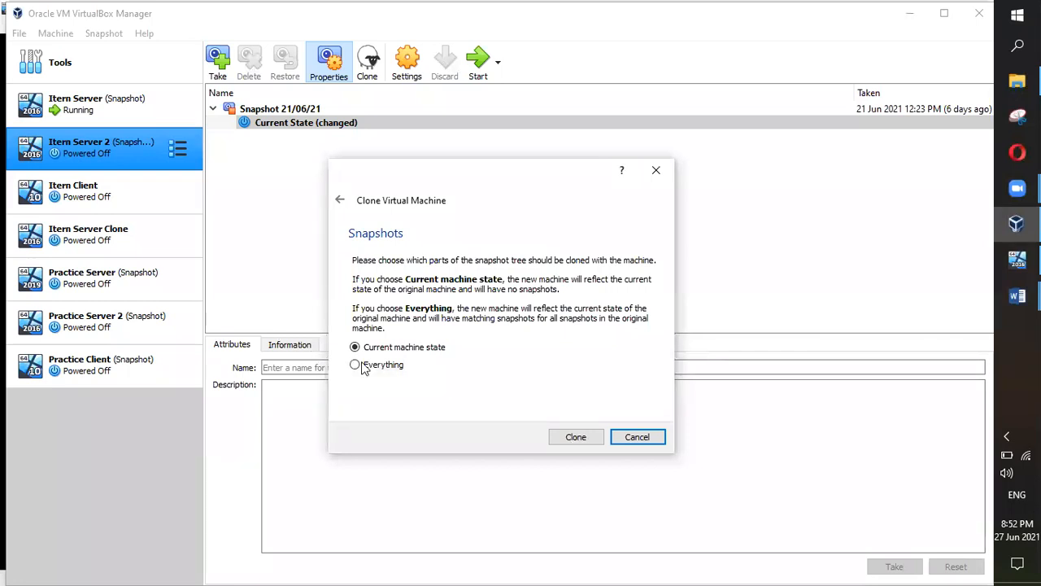
Step: Close the clone wizard, reopen Clone for Itern Server 2 to view MAC Address Policy choices, then cancel
left_click(625, 437)
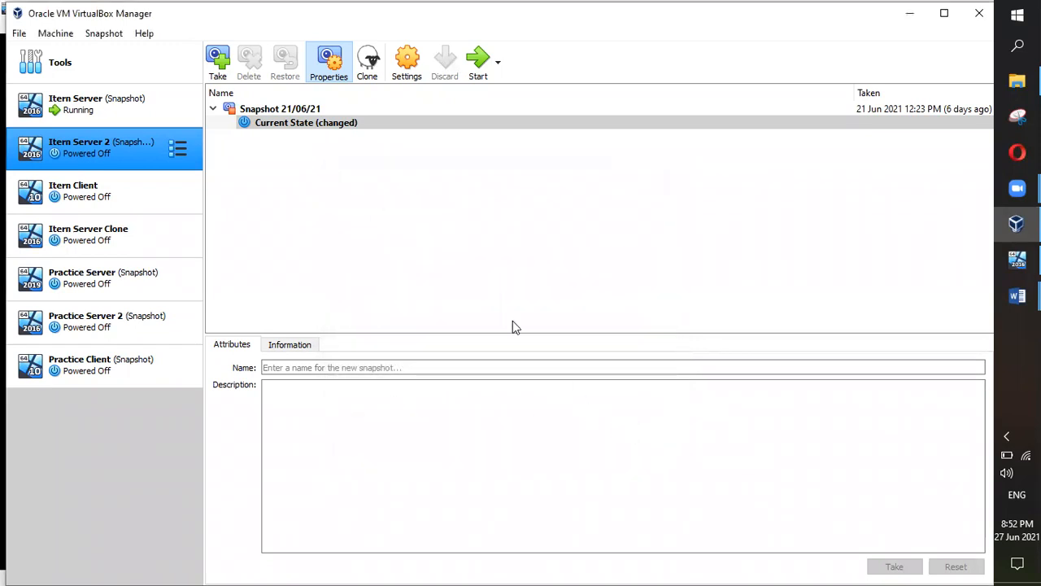
right_click(98, 144)
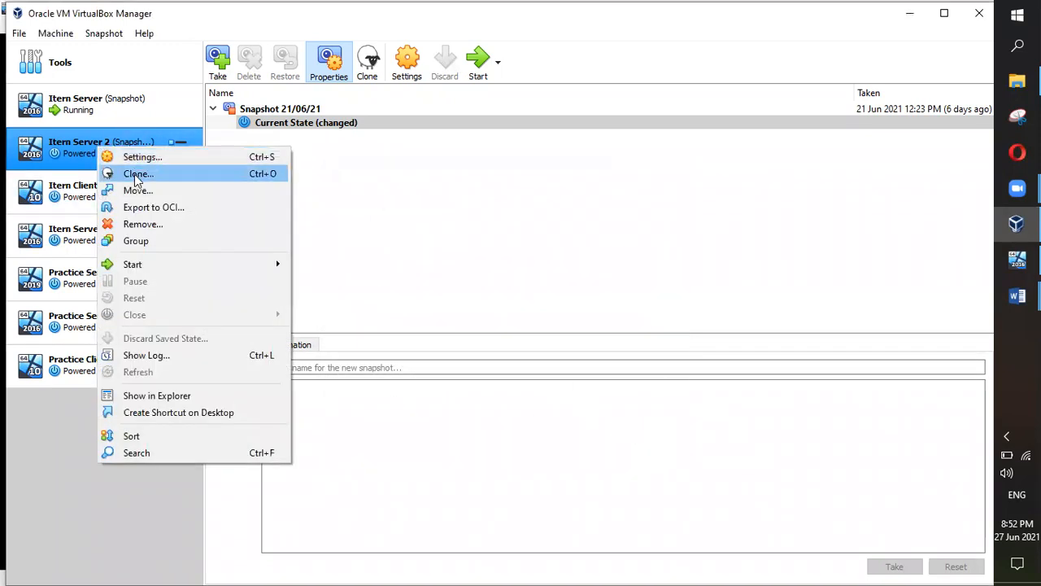
left_click(134, 174)
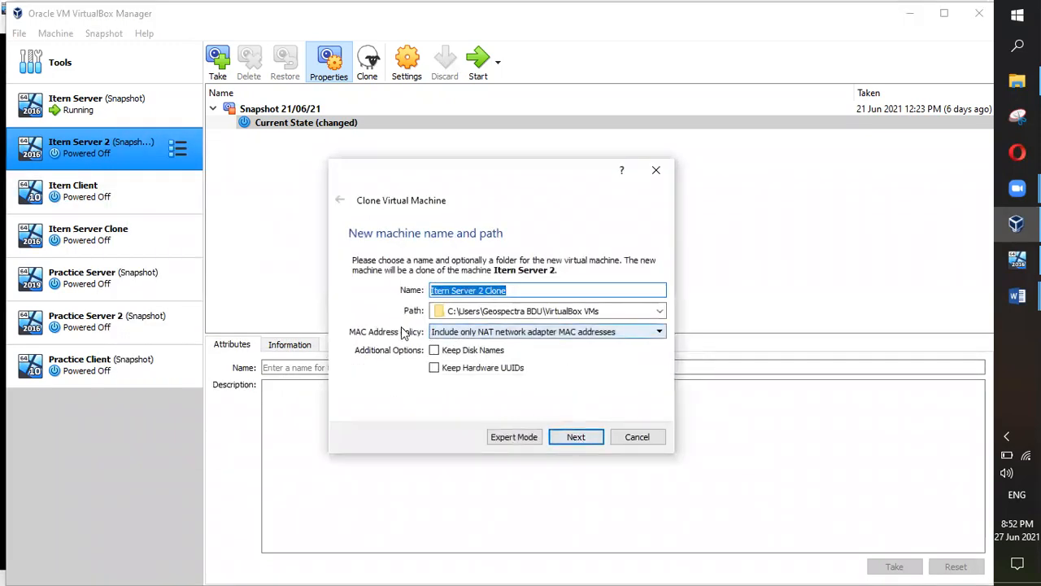
left_click(509, 335)
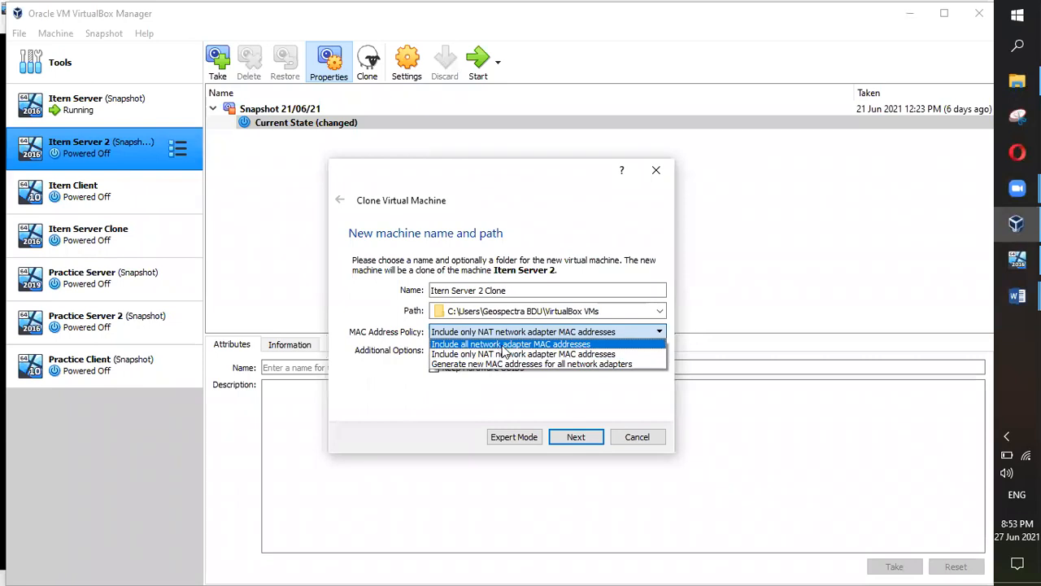
left_click(642, 440)
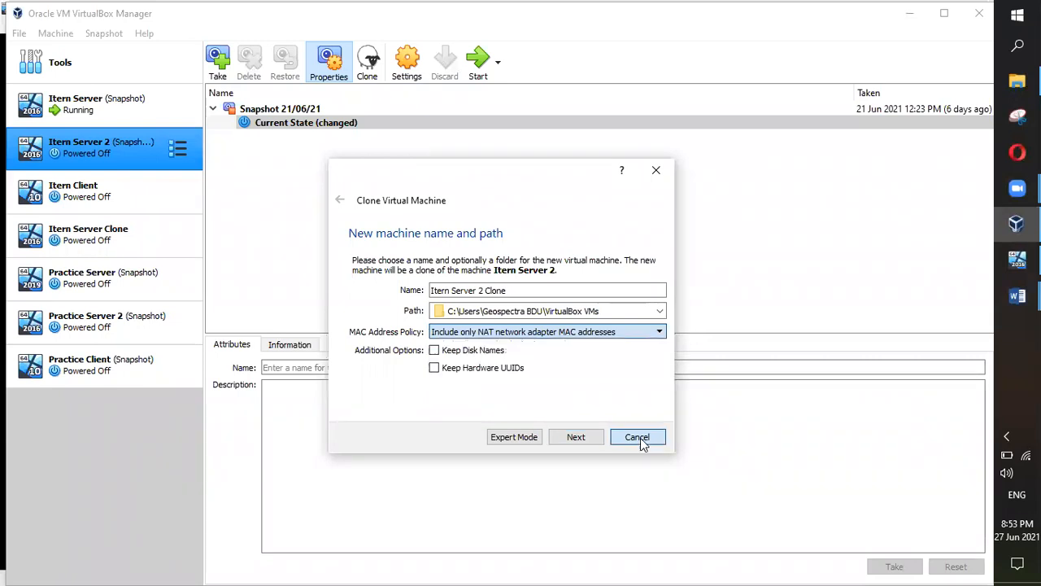
left_click(636, 436)
mouse_move(1017, 296)
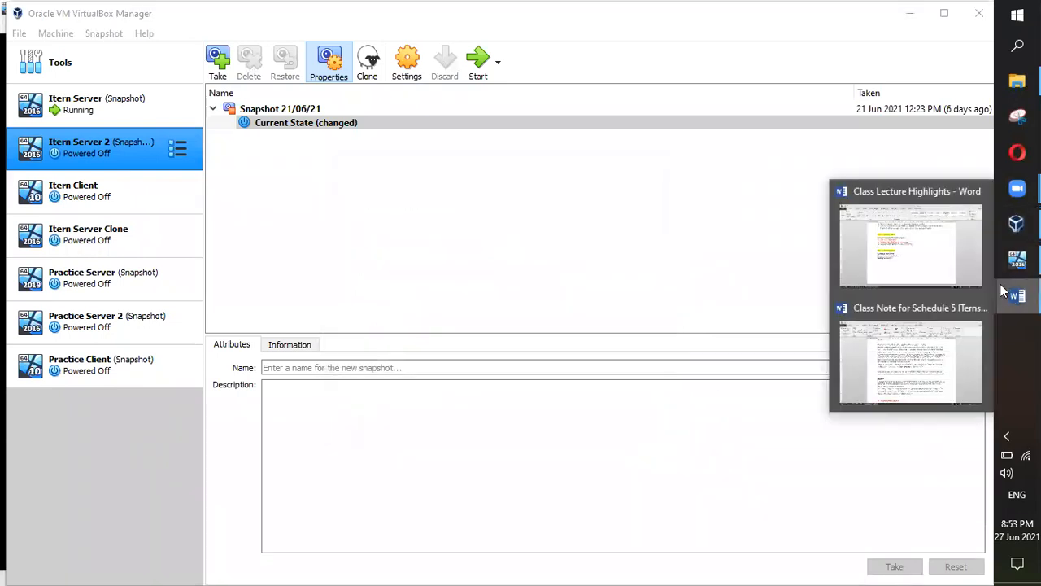
left_click(895, 358)
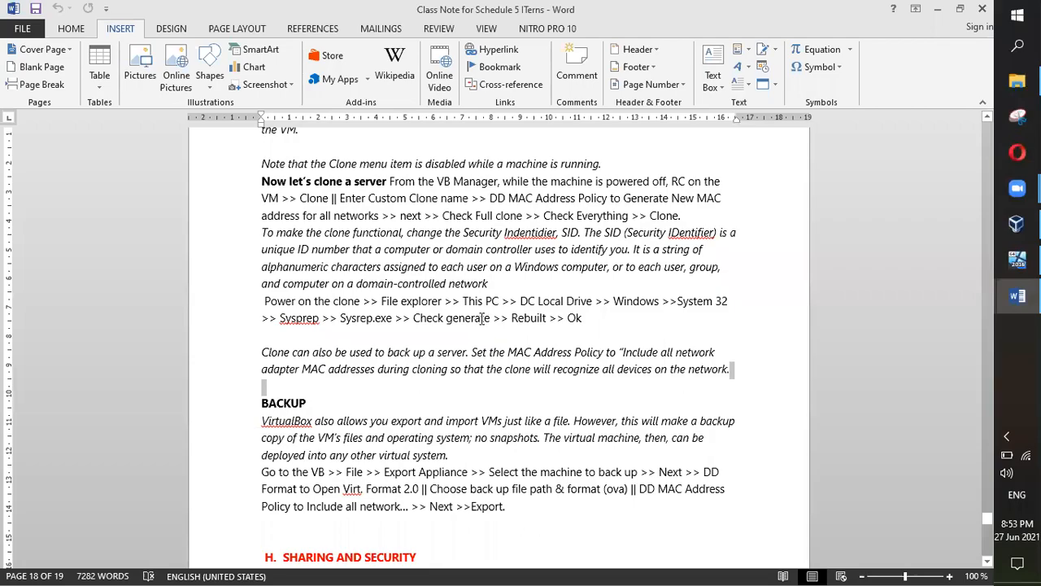
left_click(1017, 259)
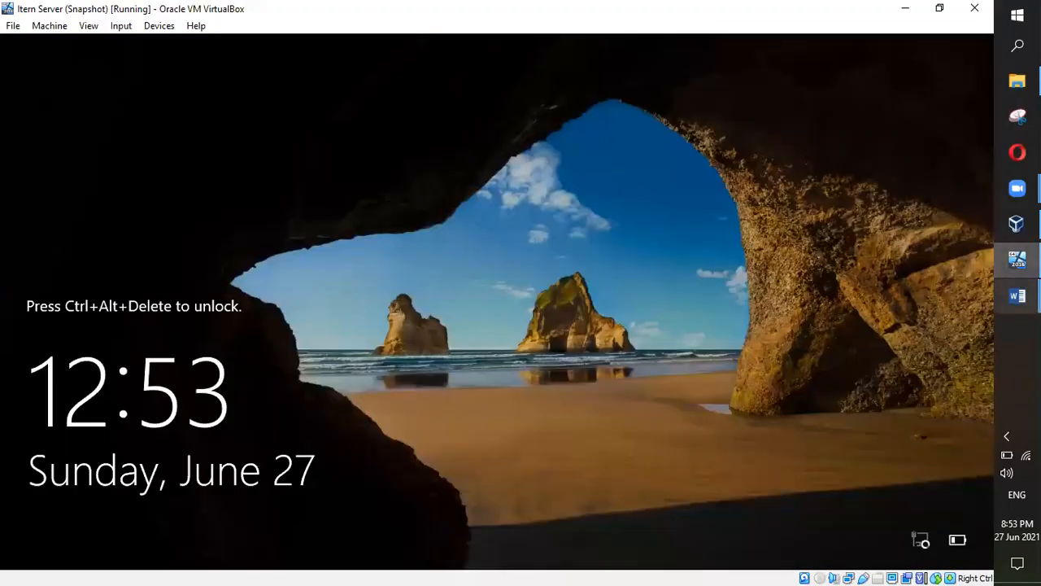
left_click(1016, 224)
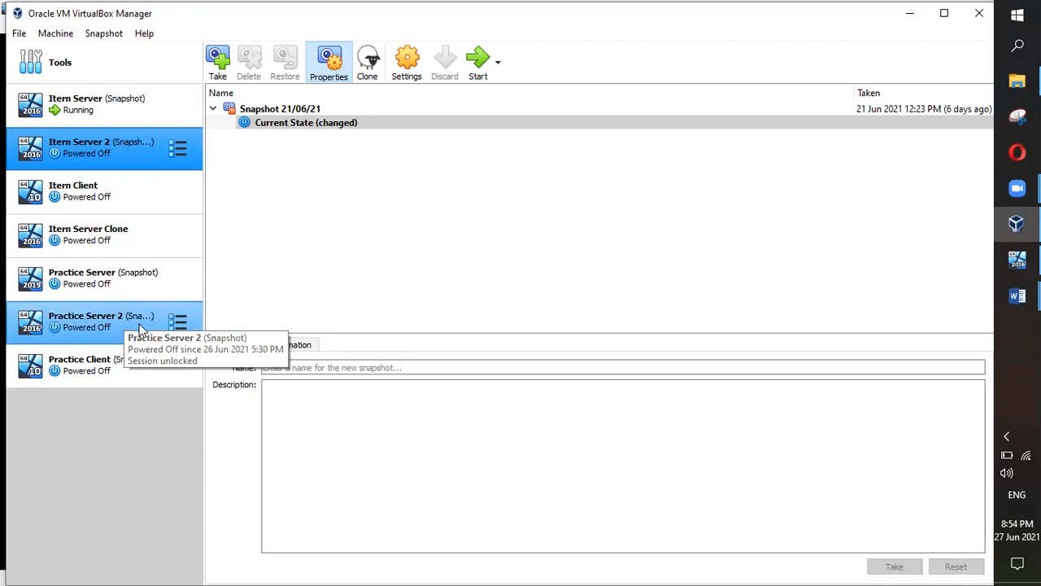
Step: Start the Itern Server Clone machine from its Current State
left_click(105, 240)
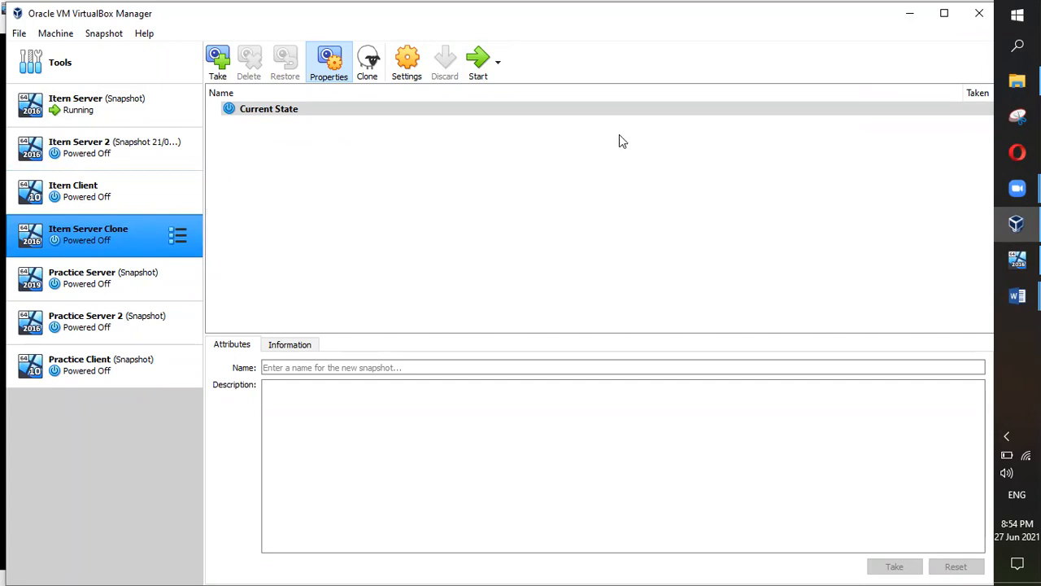
left_click(349, 110)
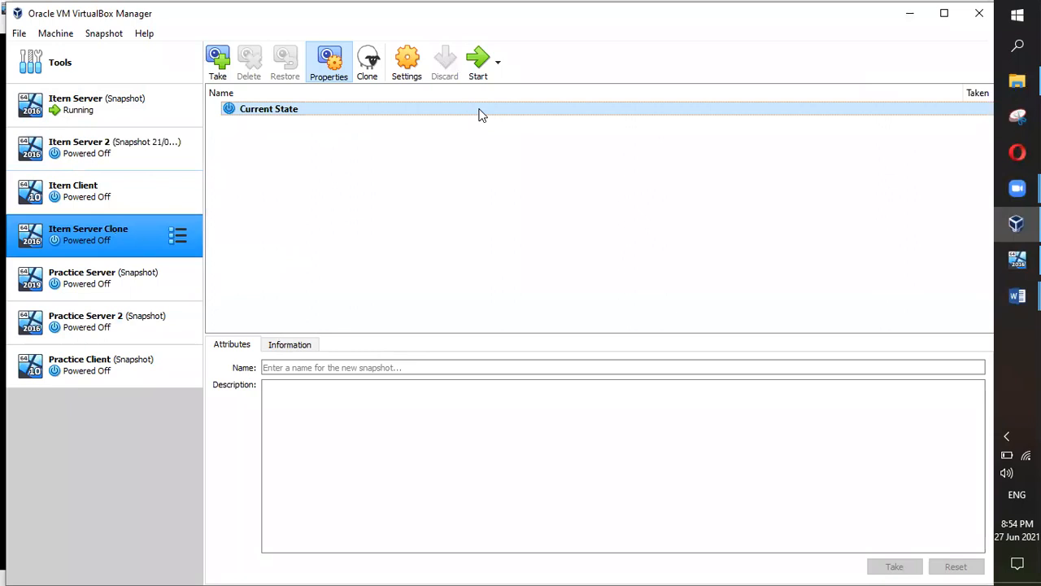
left_click(475, 63)
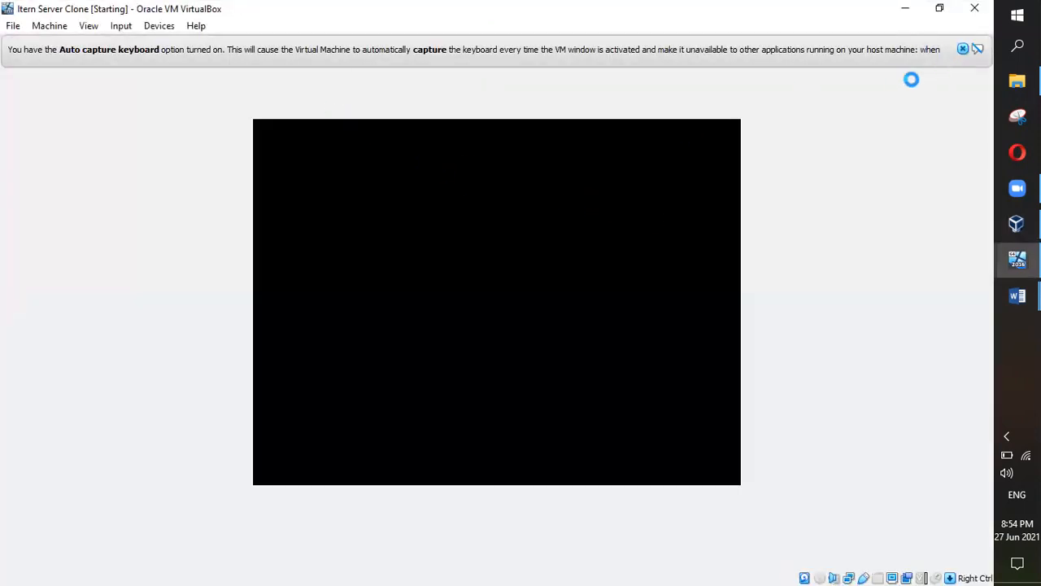
Step: Power off the original Itern Server VM and bring the Class Lecture Highlights notes forward
mouse_move(1008, 269)
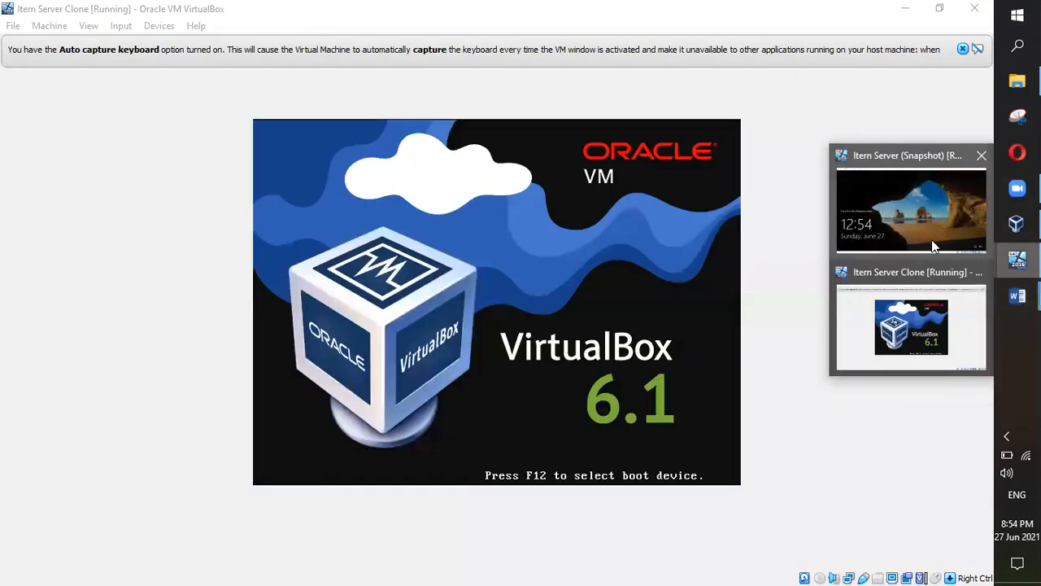
left_click(932, 239)
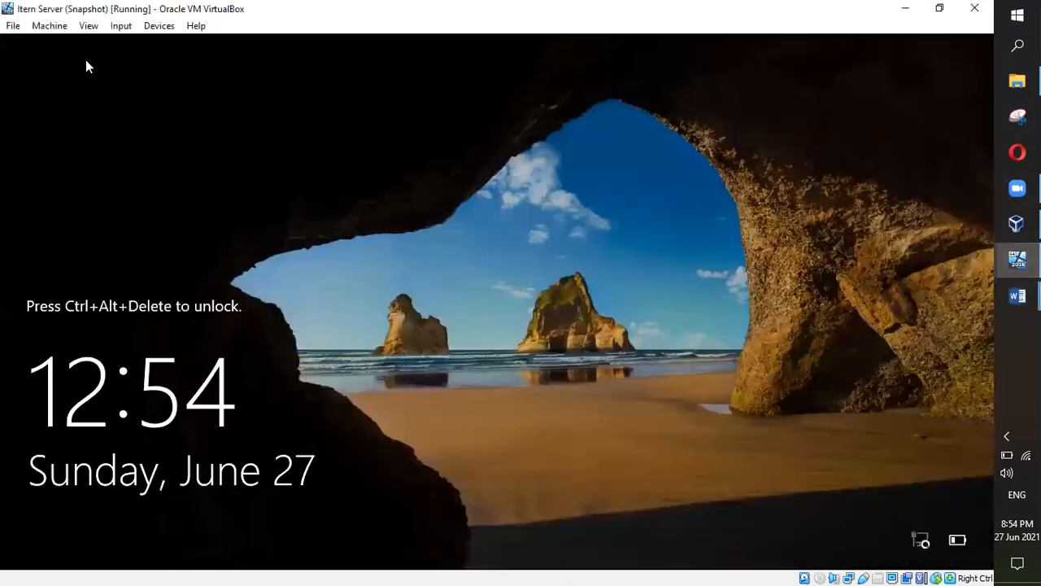
left_click(13, 25)
left_click(41, 109)
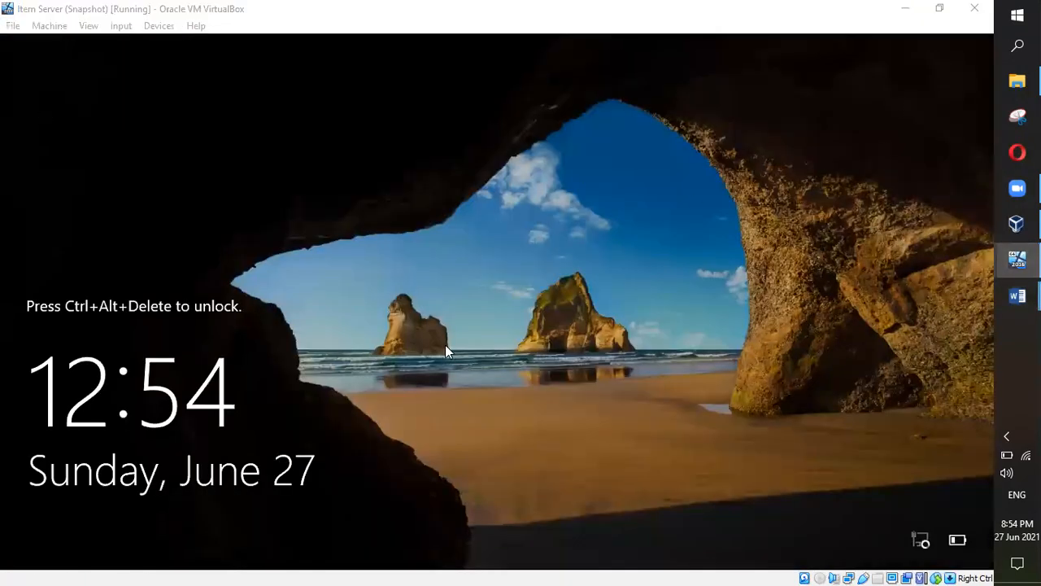
left_click(444, 346)
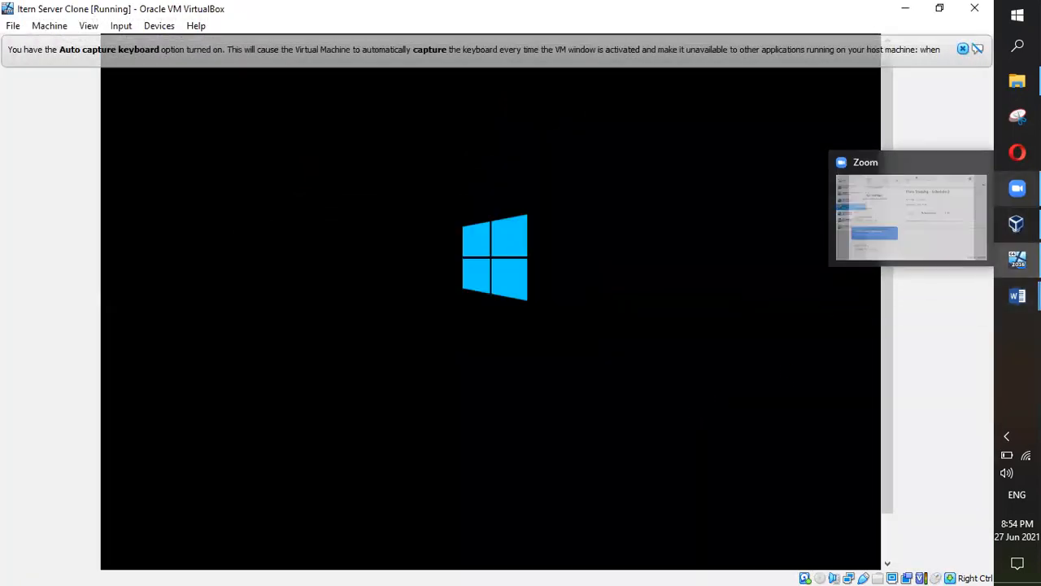
mouse_move(1017, 295)
left_click(927, 272)
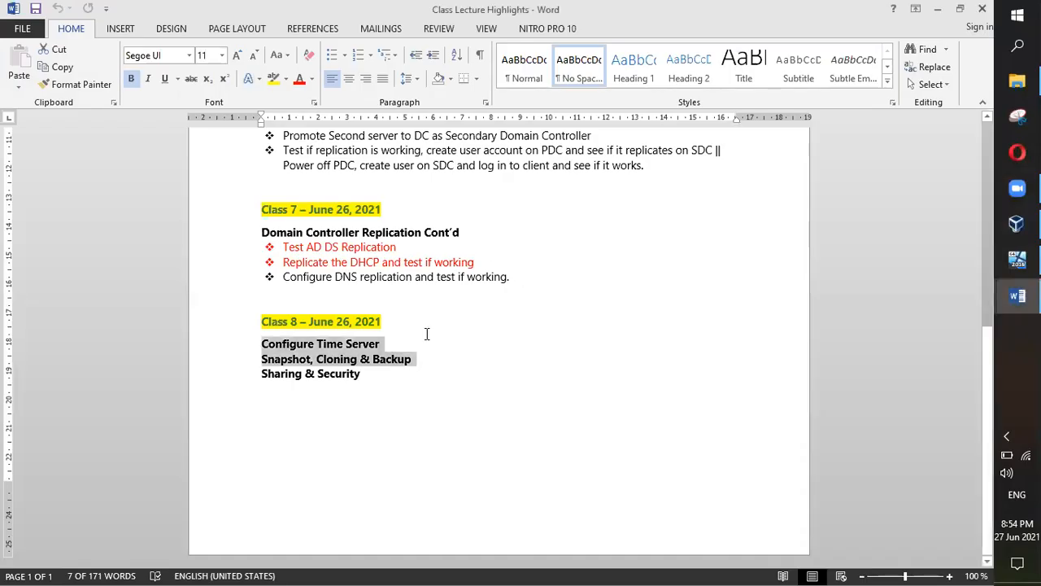
Step: Colour the Class 8 items Configure Time Server and Snapshot, Cloning red in the Word notes
left_click(412, 358)
left_click_drag(379, 343, 261, 342)
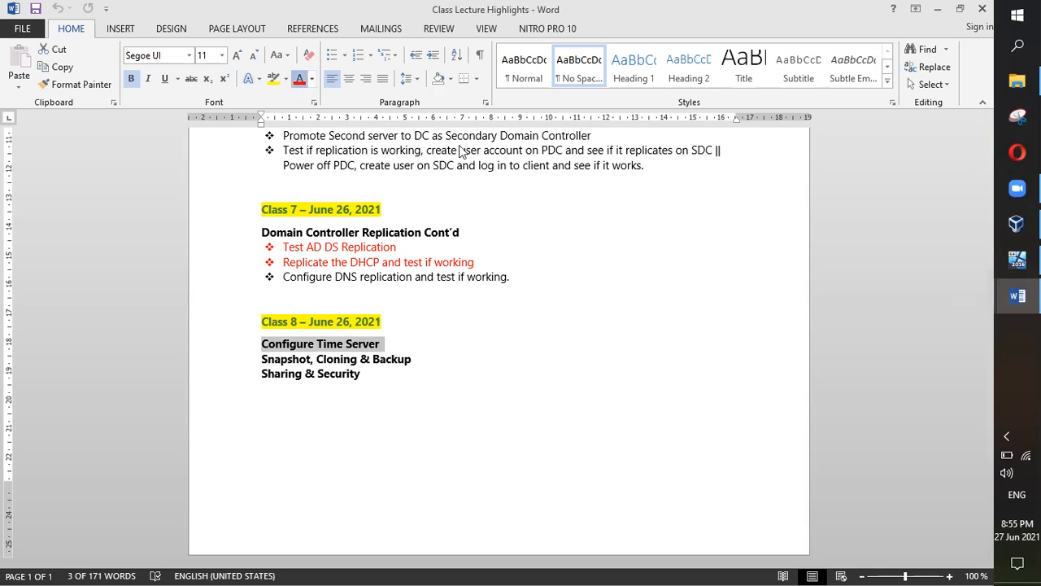
left_click_drag(514, 278, 271, 269)
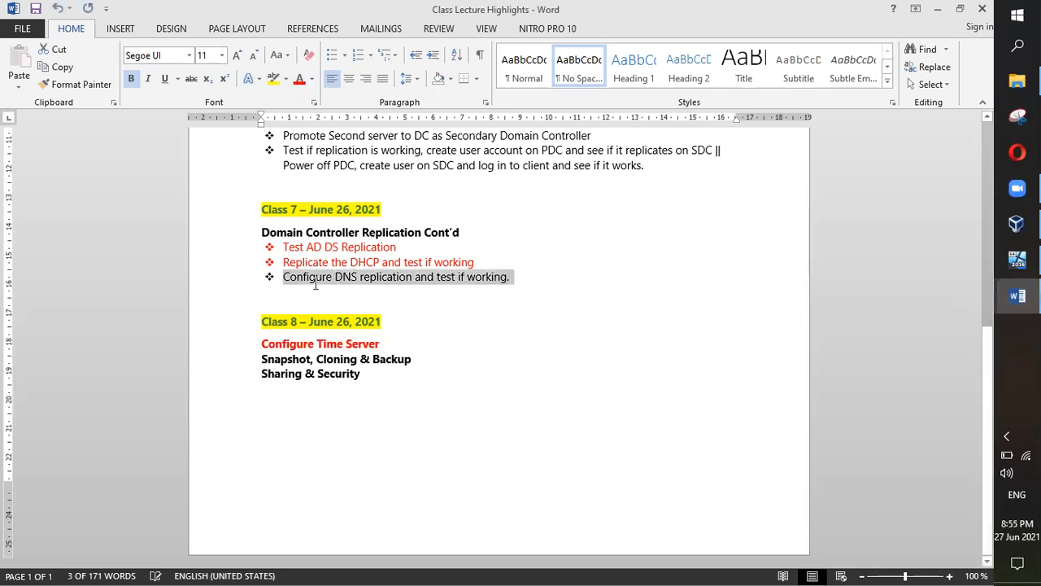
left_click(558, 328)
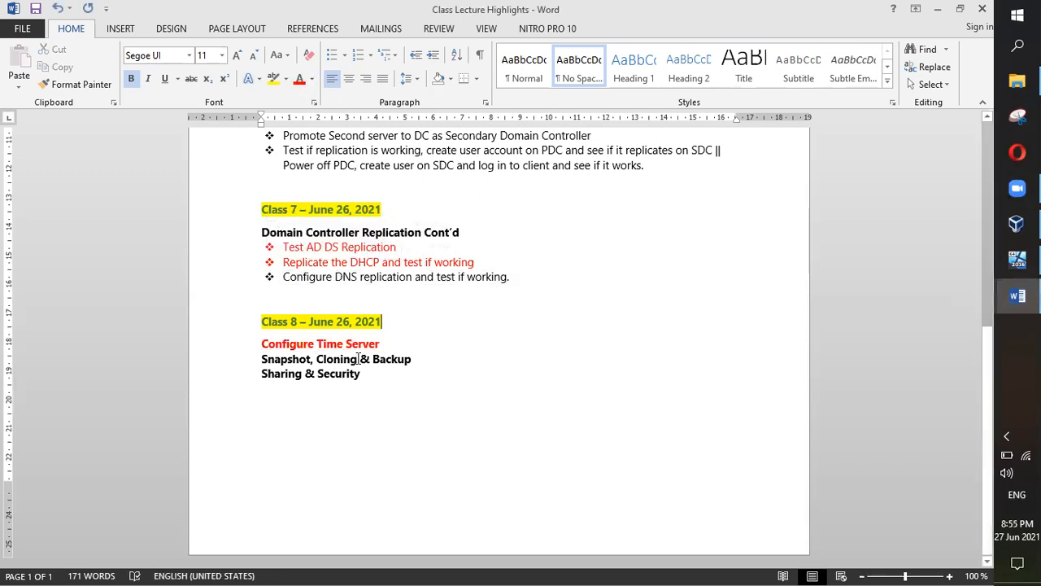
left_click_drag(358, 359, 262, 359)
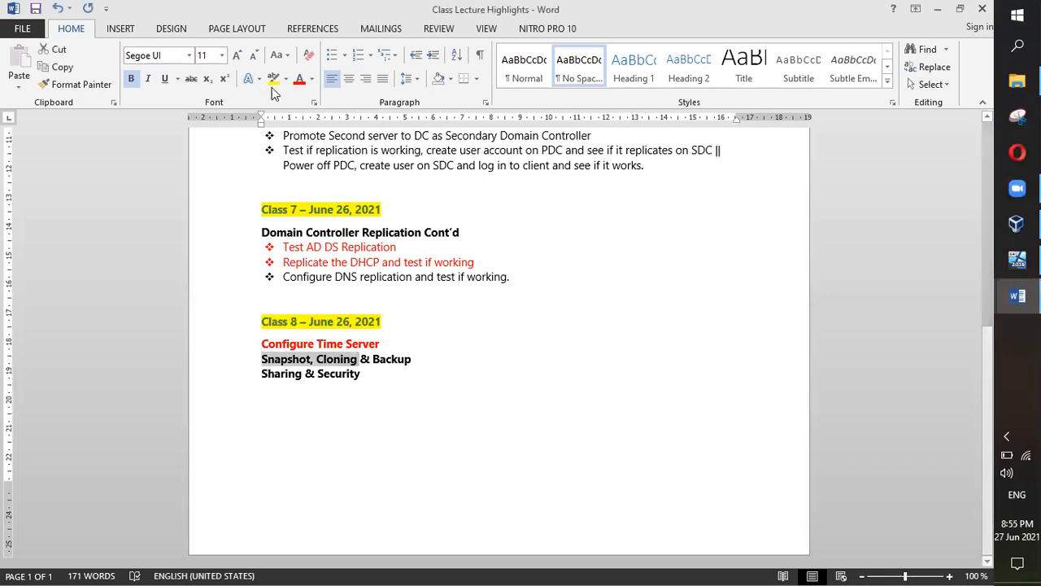
left_click(300, 81)
left_click(1016, 259)
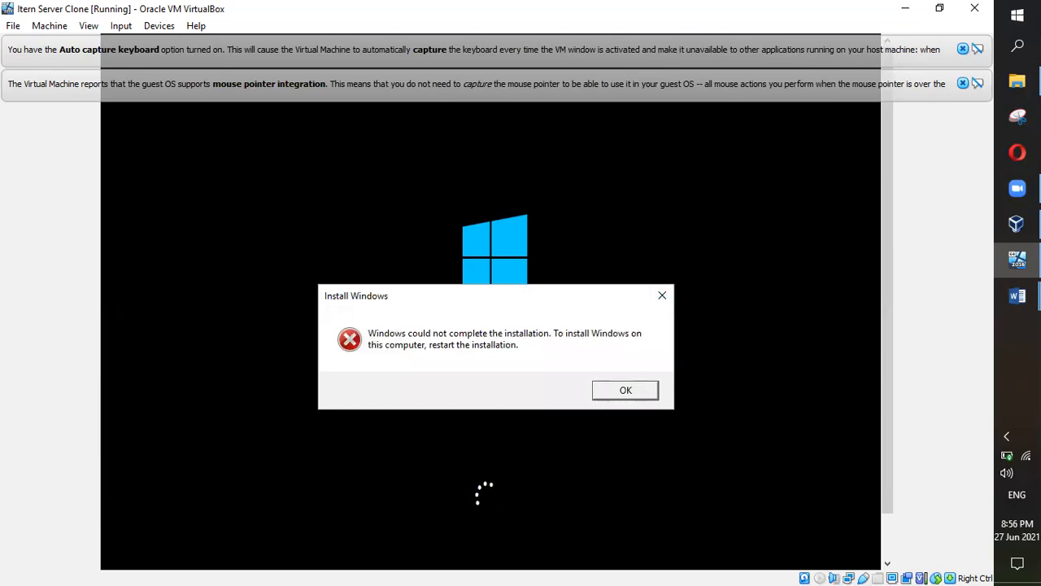
Step: Dismiss the clone's 'Windows could not complete the installation' error
key("Return")
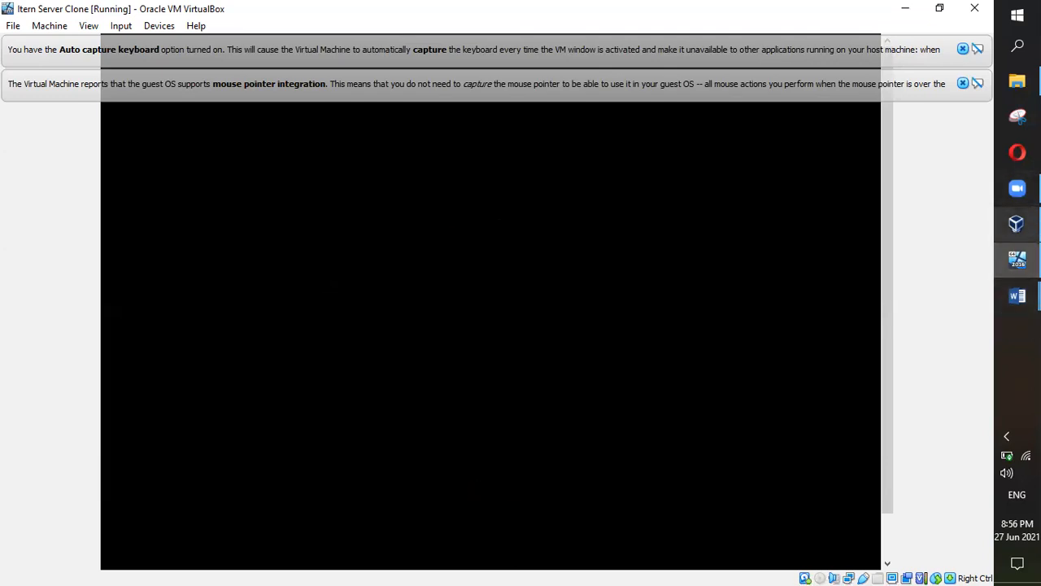
mouse_move(1017, 187)
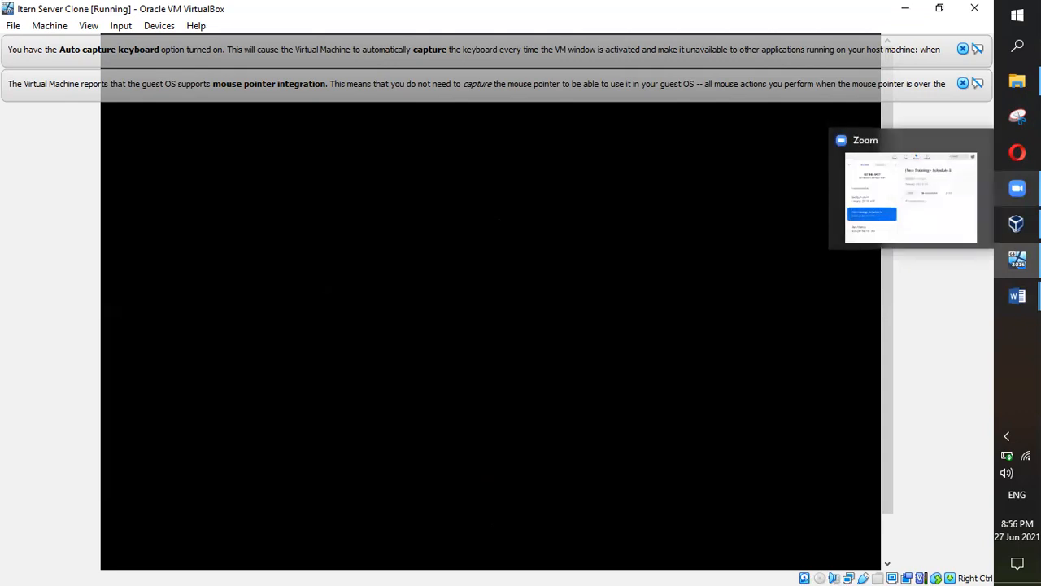
left_click(1017, 296)
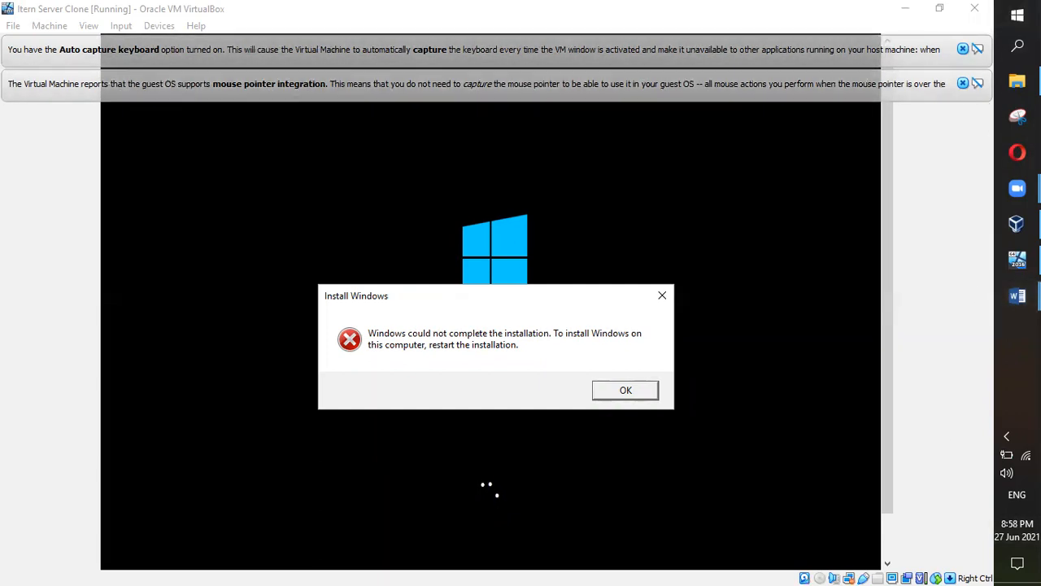
Step: Power off Itern Server Clone and show Itern Server's snapshot tree in the Manager
left_click(974, 9)
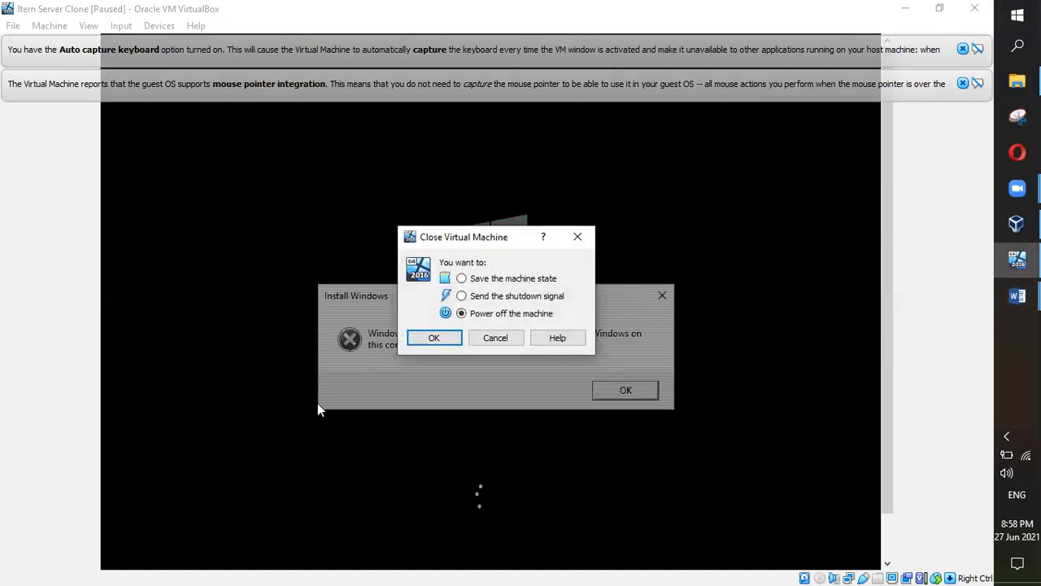
left_click(437, 338)
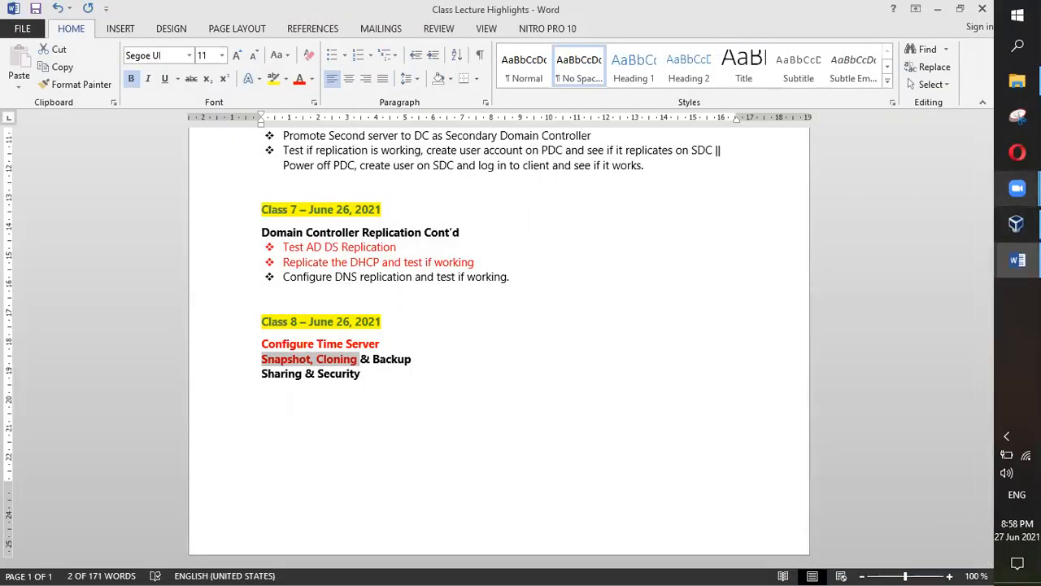
left_click(1017, 224)
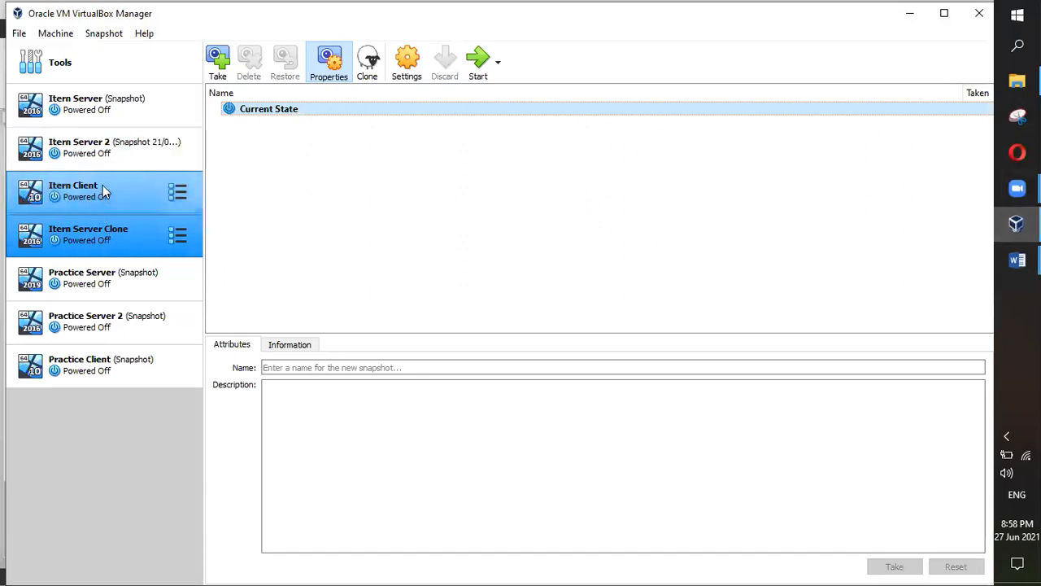
left_click(102, 113)
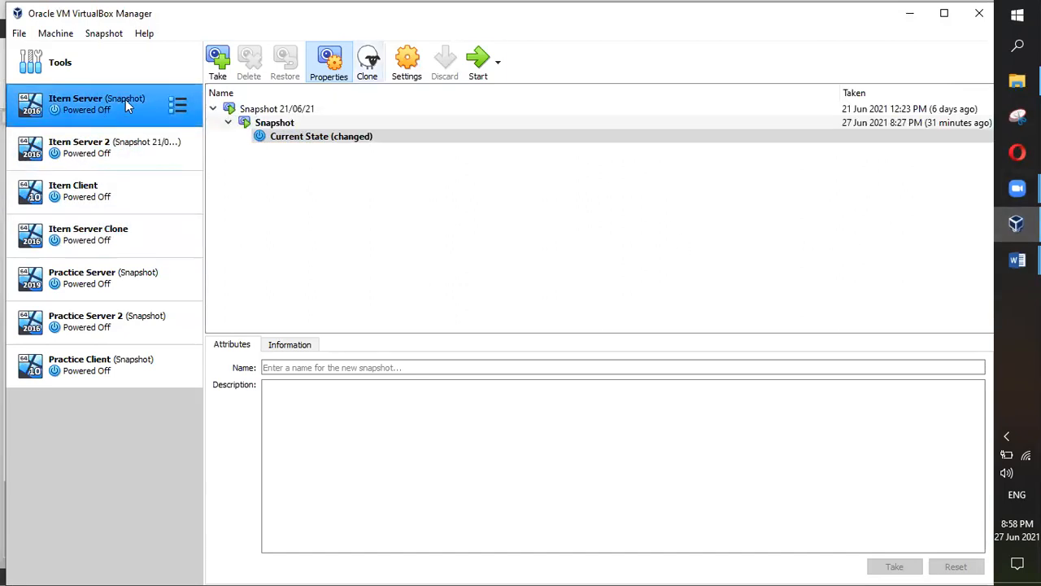
Step: Boot the original Itern Server VM and dismiss the mouse pointer integration notice
left_click(478, 59)
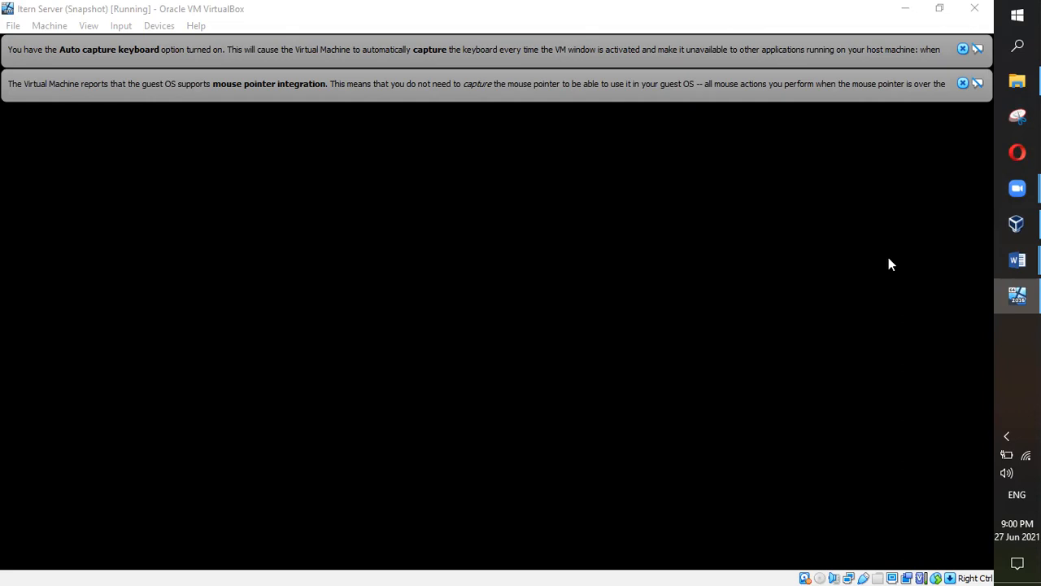
left_click(964, 83)
Step: Dismiss the keyboard auto-capture notice on the running Itern Server VM
left_click(963, 49)
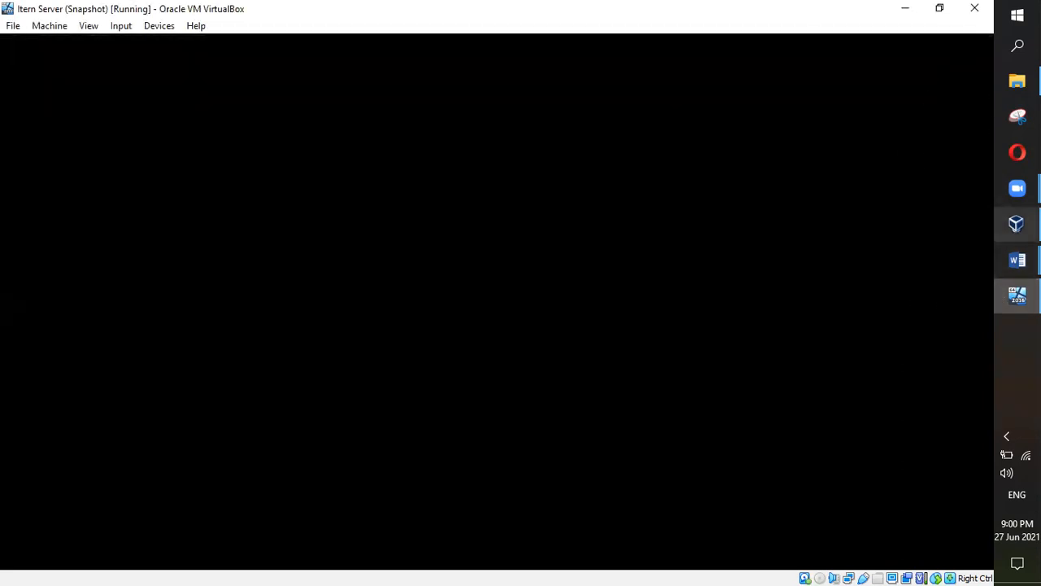
mouse_move(1017, 223)
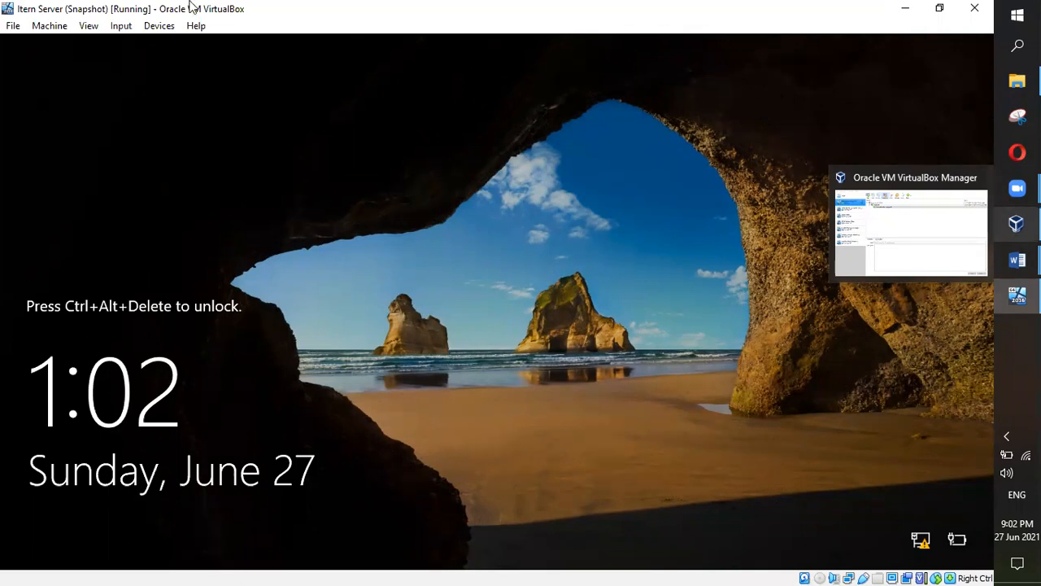
Step: Send the unlock signal to the Itern Server VM from its Input menu
left_click(126, 29)
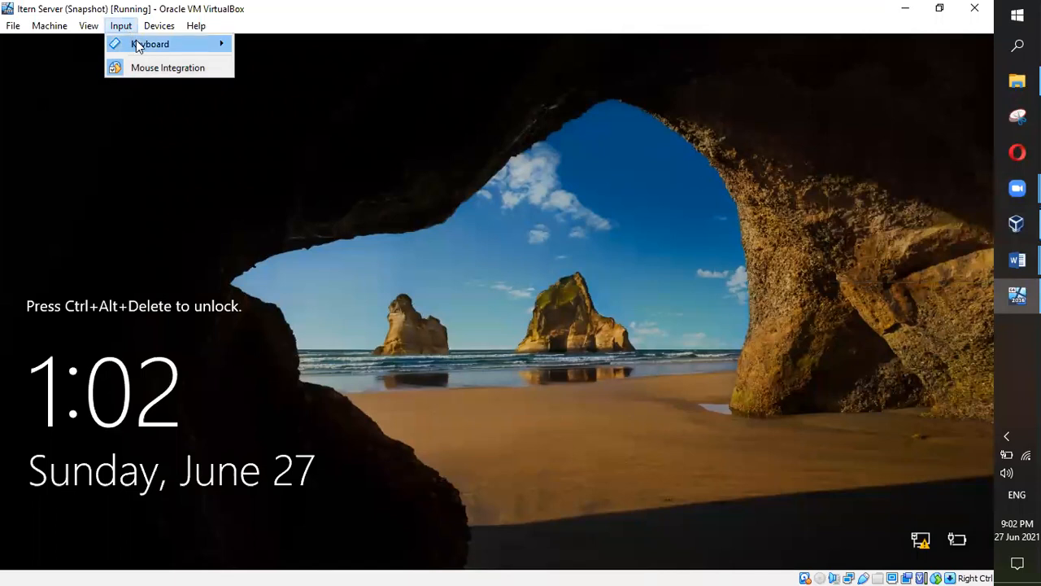
mouse_move(142, 44)
left_click(278, 83)
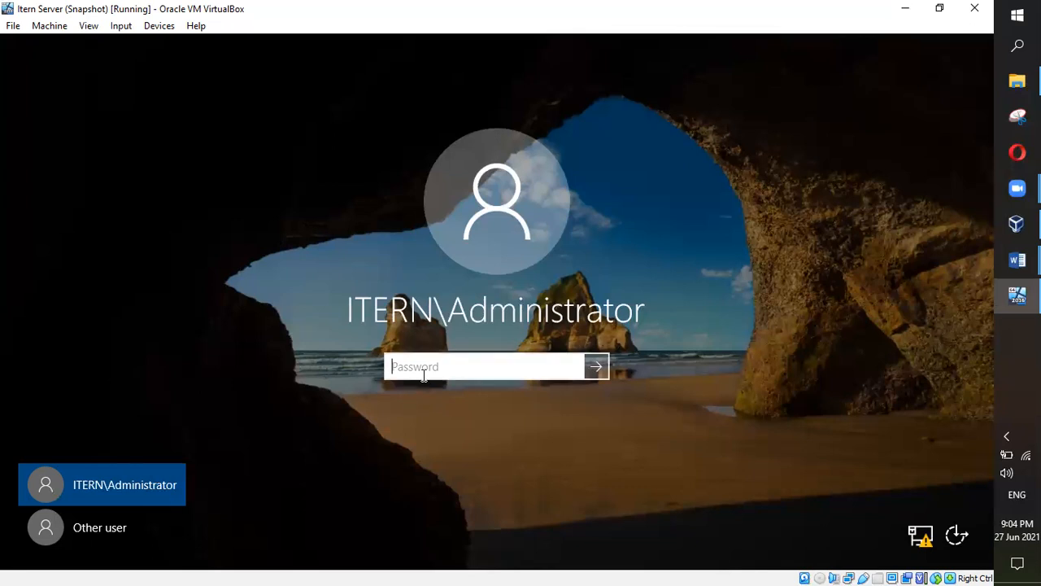
Step: Enter the Administrator password to sign in, then bring the Word class notes forward
type("••••••••")
key("ctrl+a")
type("••••••••••")
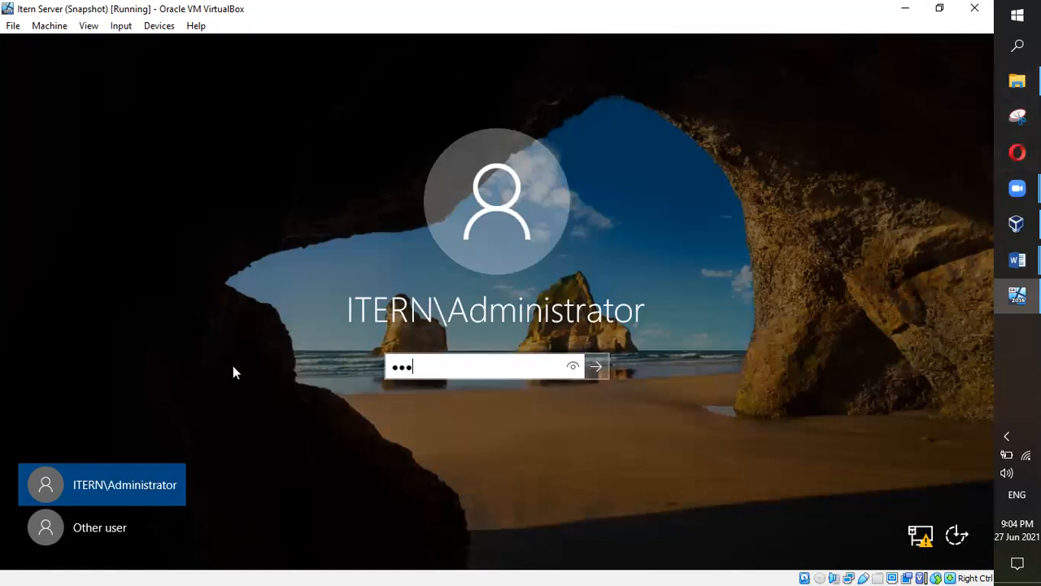
key("Return")
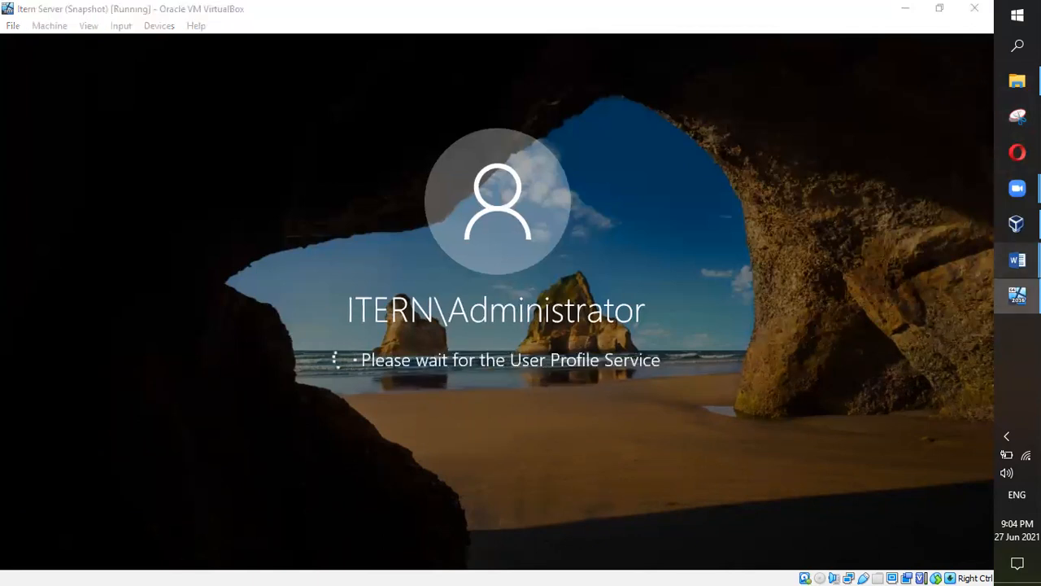
mouse_move(1016, 260)
left_click(957, 313)
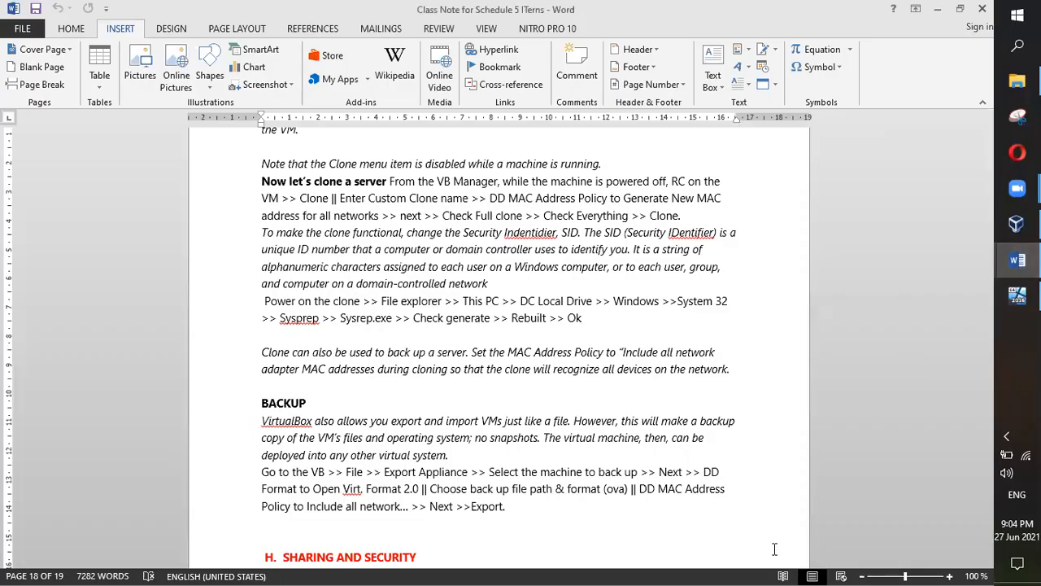
Step: Select the 'Power on the clone' paragraph in the Word notes, then return to the VM
left_click(431, 385)
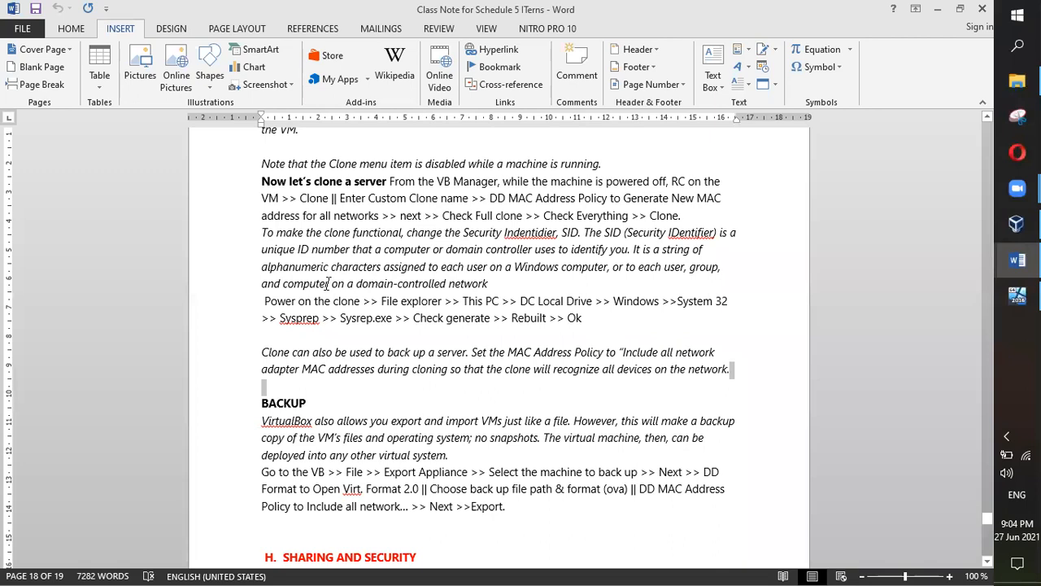
triple_click(594, 318)
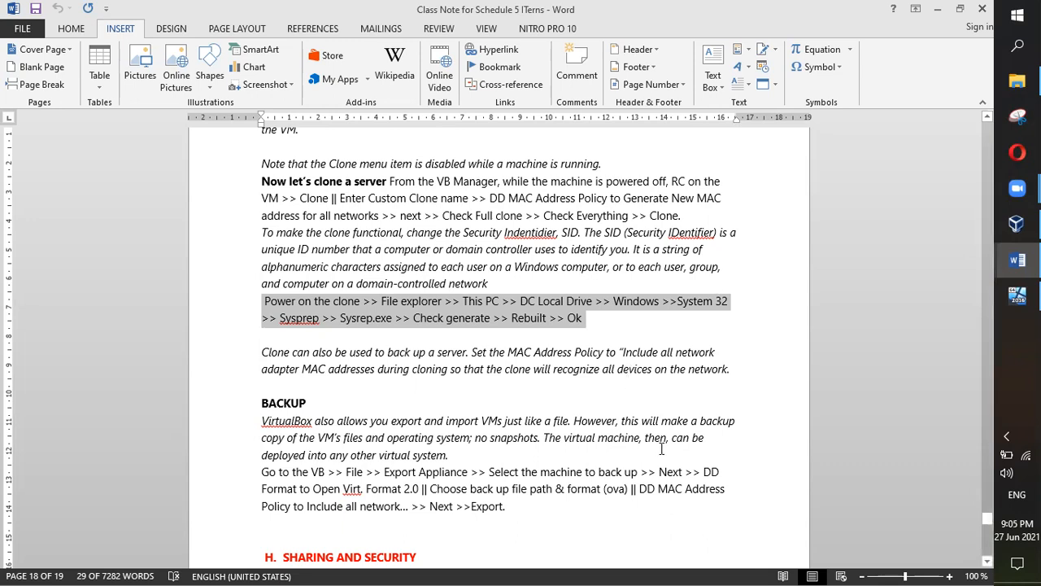
left_click(1017, 296)
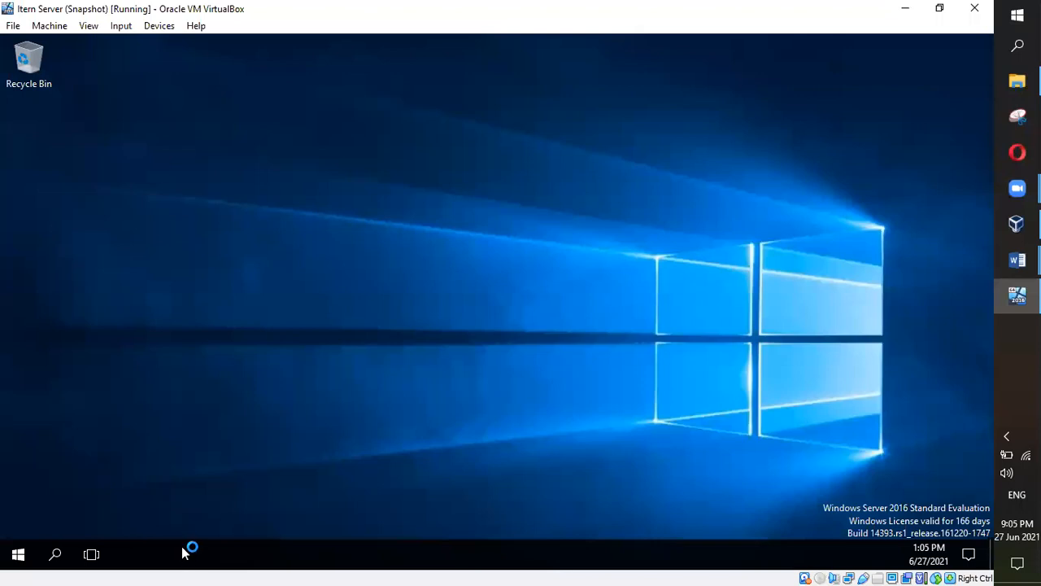
Step: Minimize the VM window to show the Word notes on powering on the clone
left_click(1018, 295)
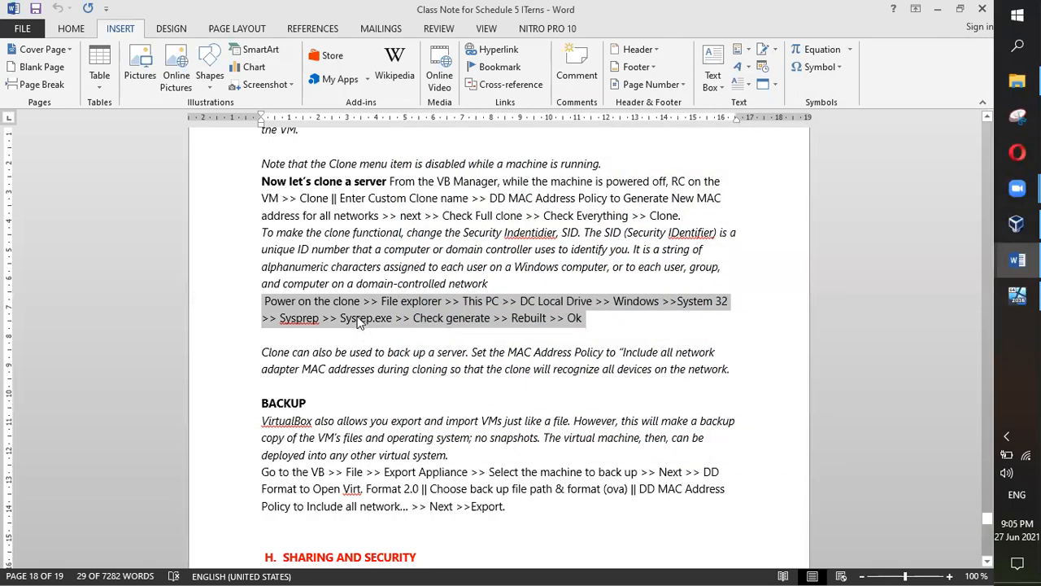
Step: Deselect the text in the Word notes and bring the Item Server VM window back to the front
left_click(416, 302)
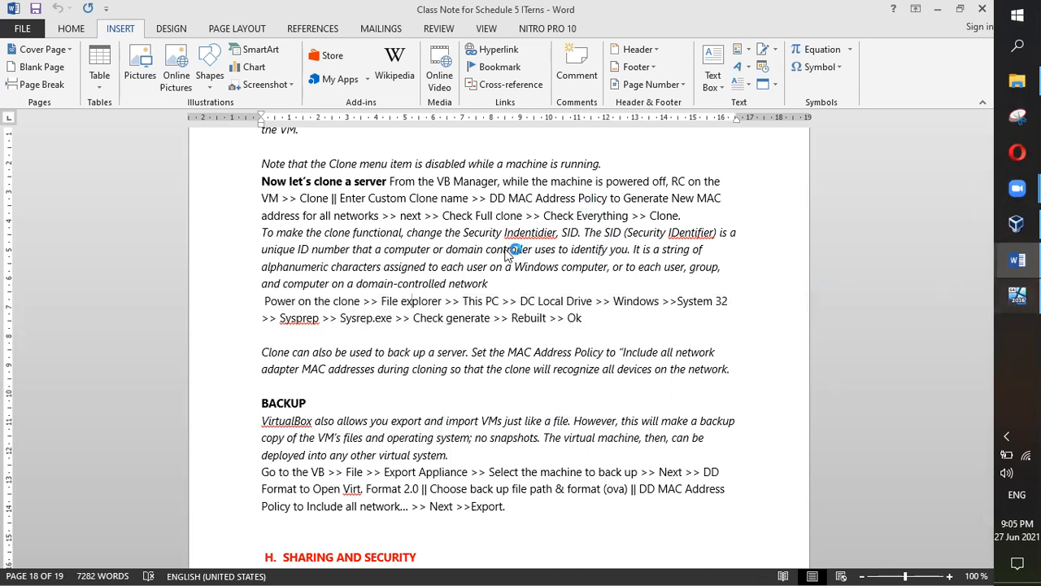
left_click(1017, 295)
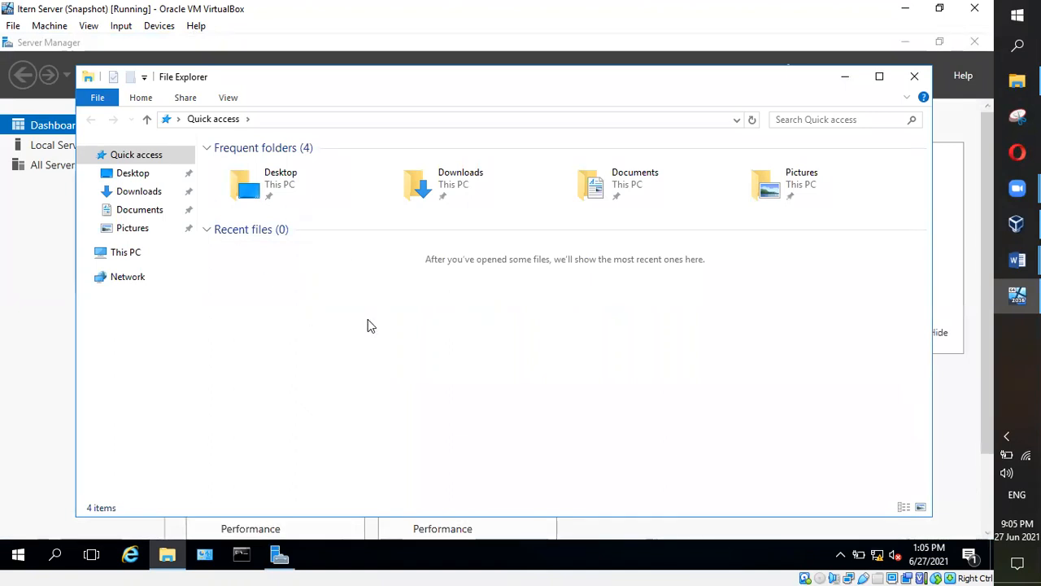
Step: In File Explorer, go from This PC into Local Disk (C:) and open the Windows folder
left_click(124, 257)
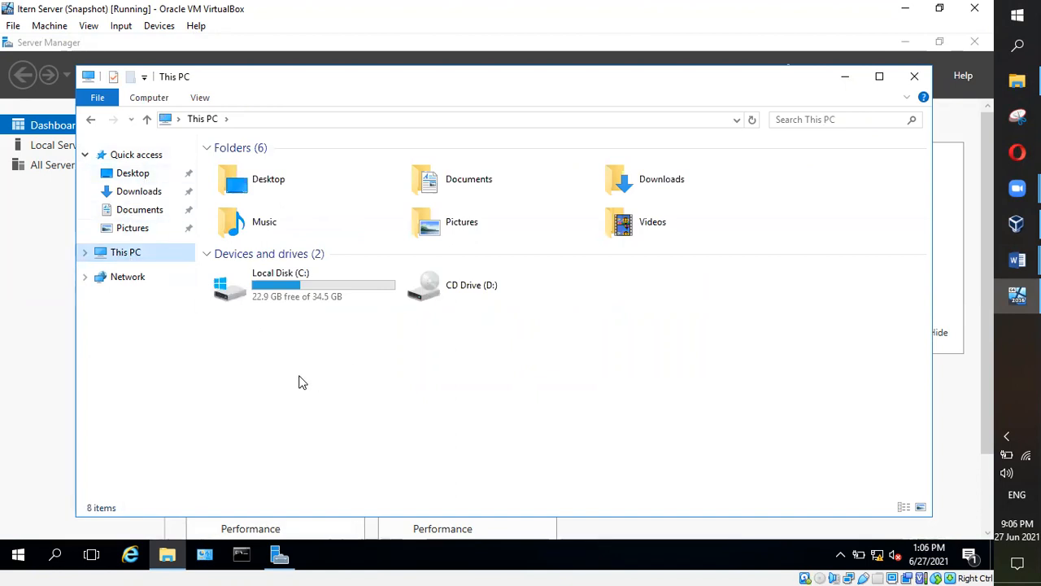
double_click(279, 290)
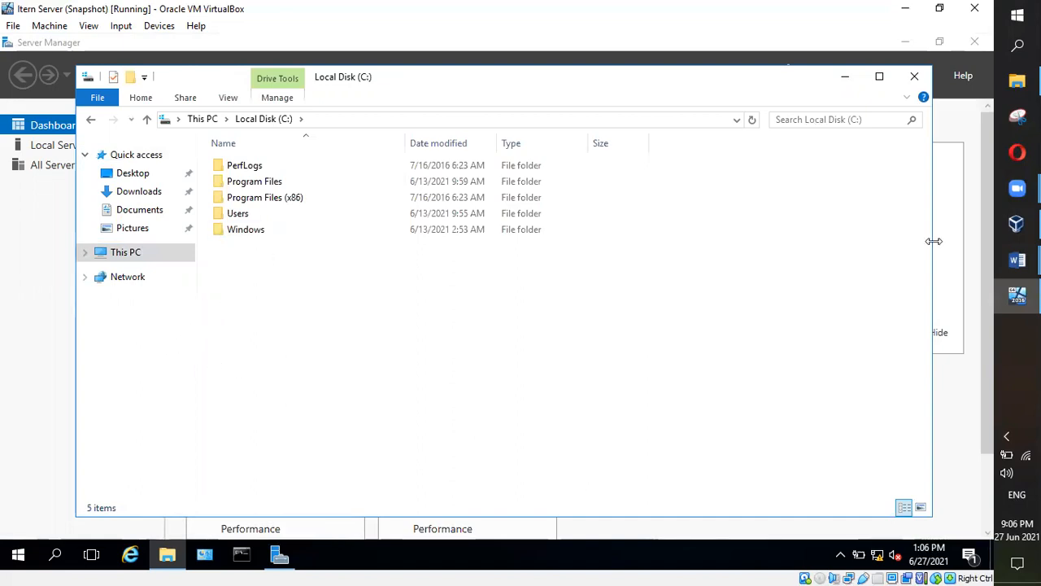
mouse_move(1012, 268)
left_click(919, 317)
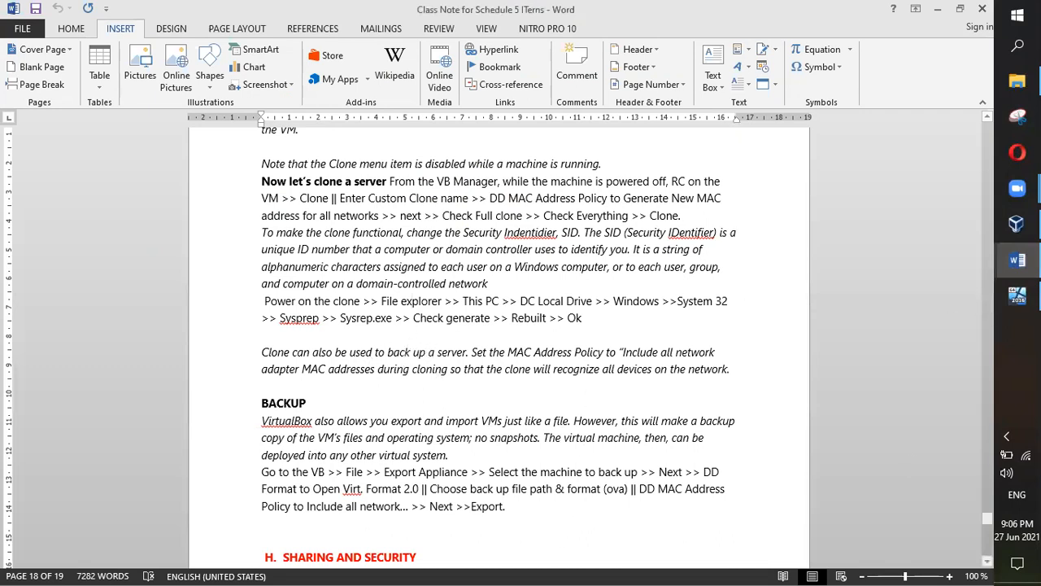
key("alt+Tab")
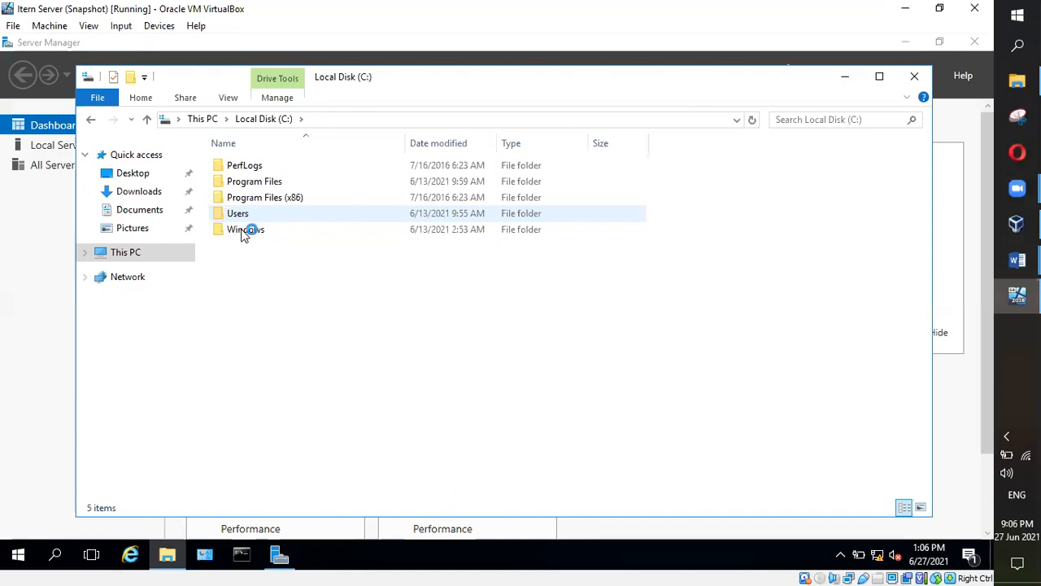
double_click(244, 229)
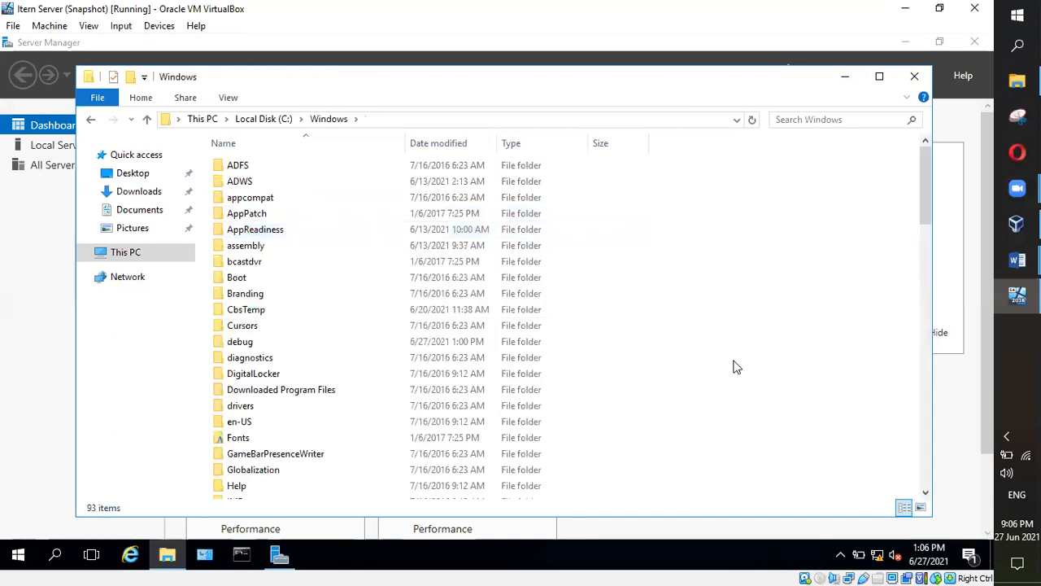
Step: Open System32 and then Sysprep, and launch sysprep to start the System Preparation Tool
scroll(391, 345, "down", 15)
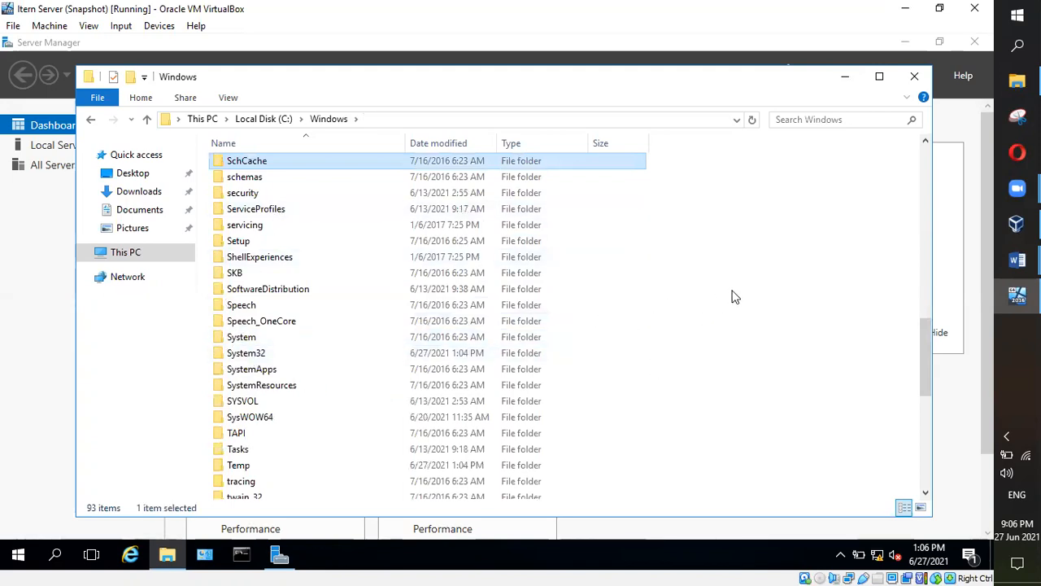
left_click(645, 268)
key("s")
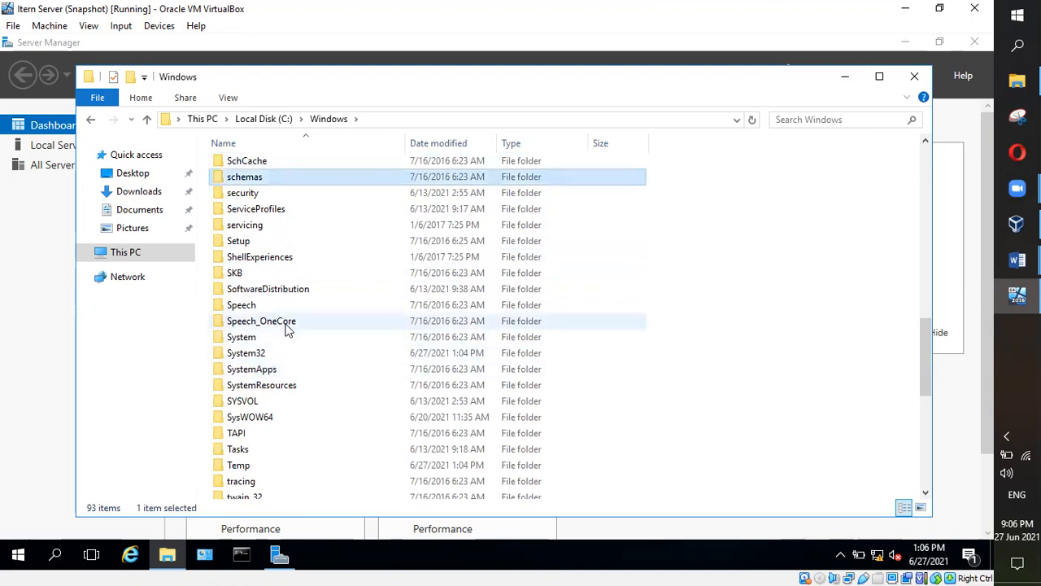
double_click(261, 355)
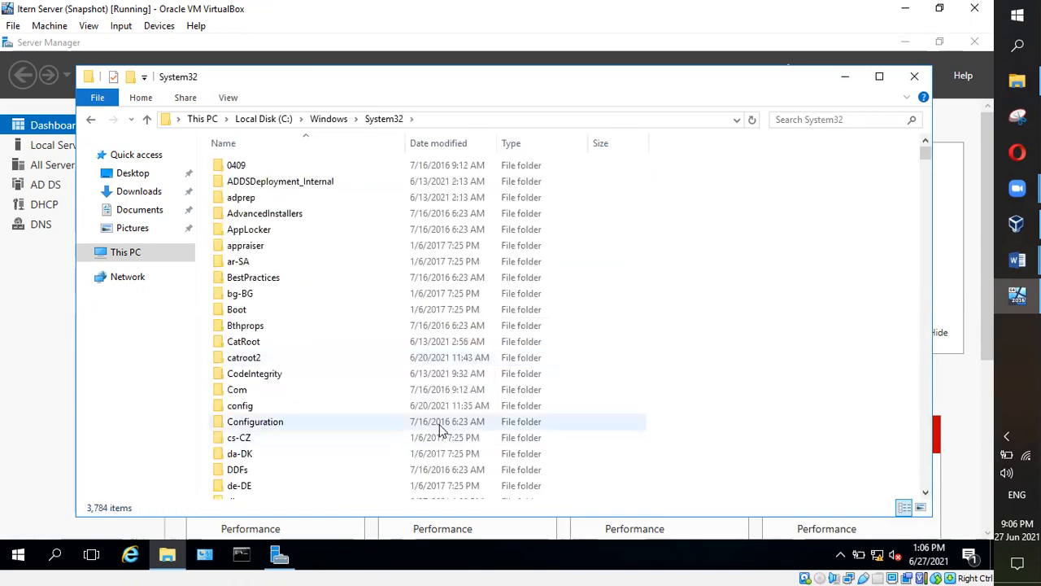
type("s")
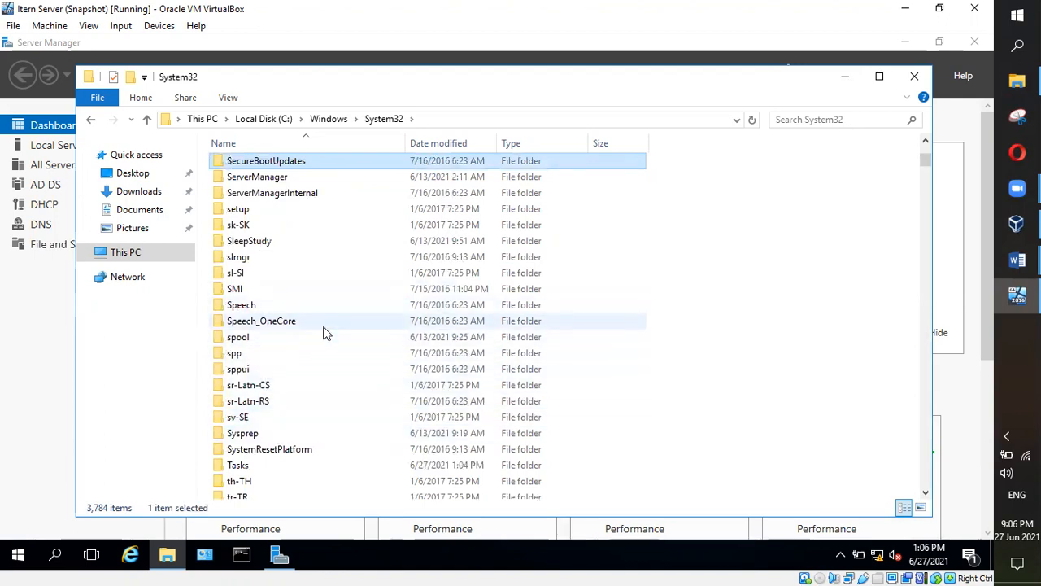
scroll(323, 328, "up", 1)
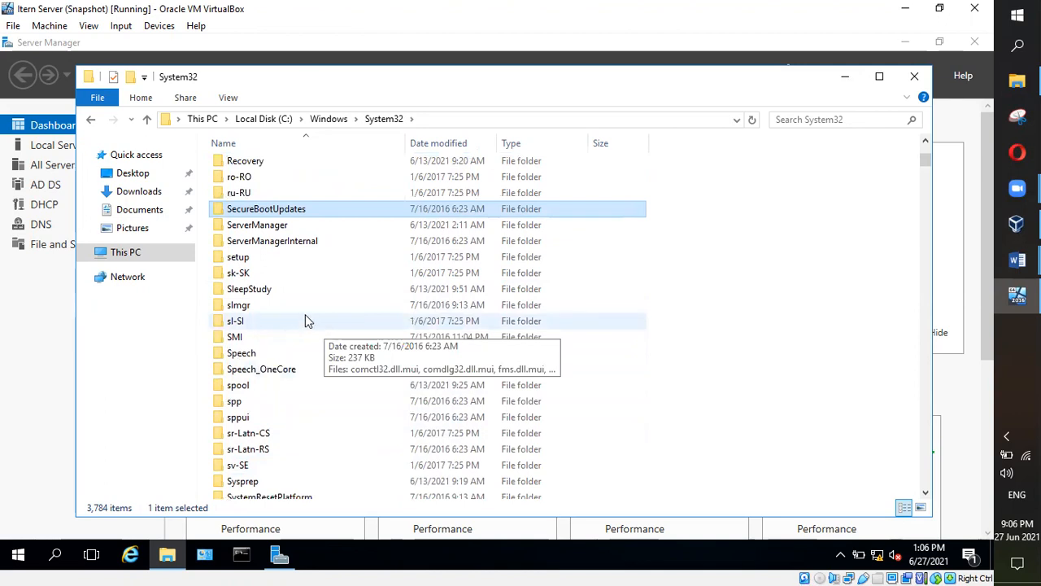
scroll(305, 320, "down", 2)
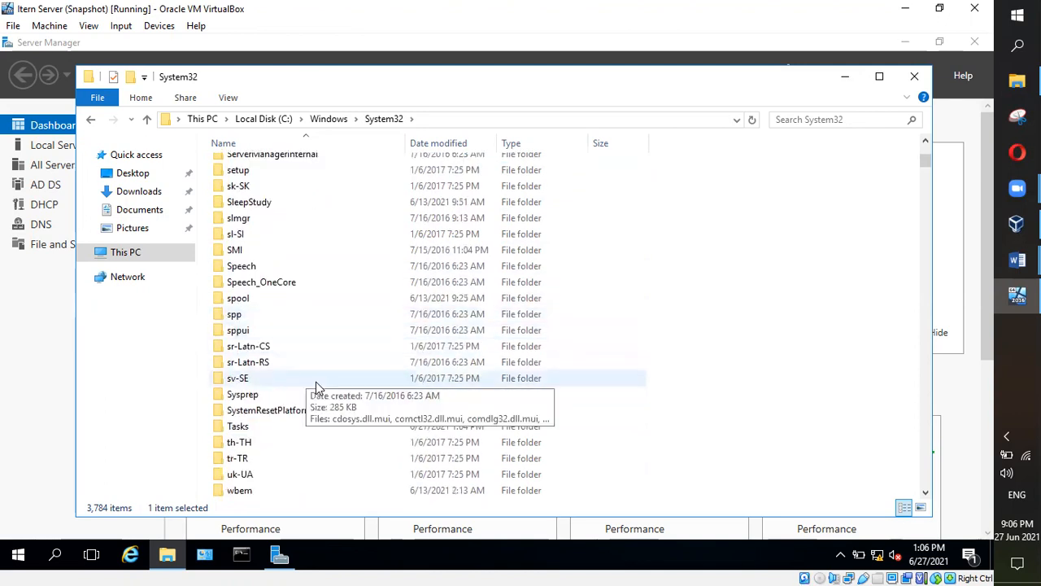
left_click(252, 398)
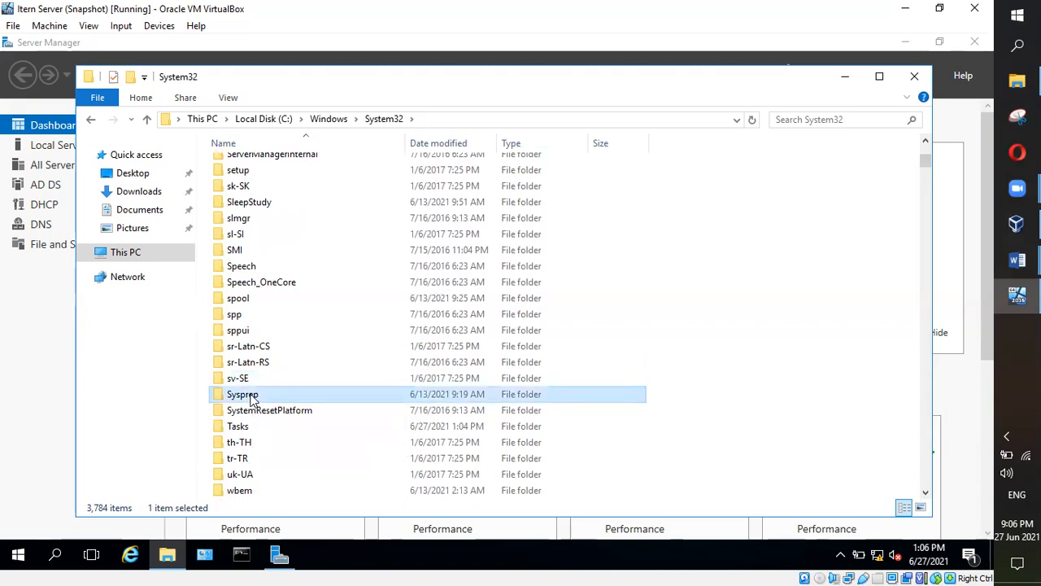
double_click(252, 399)
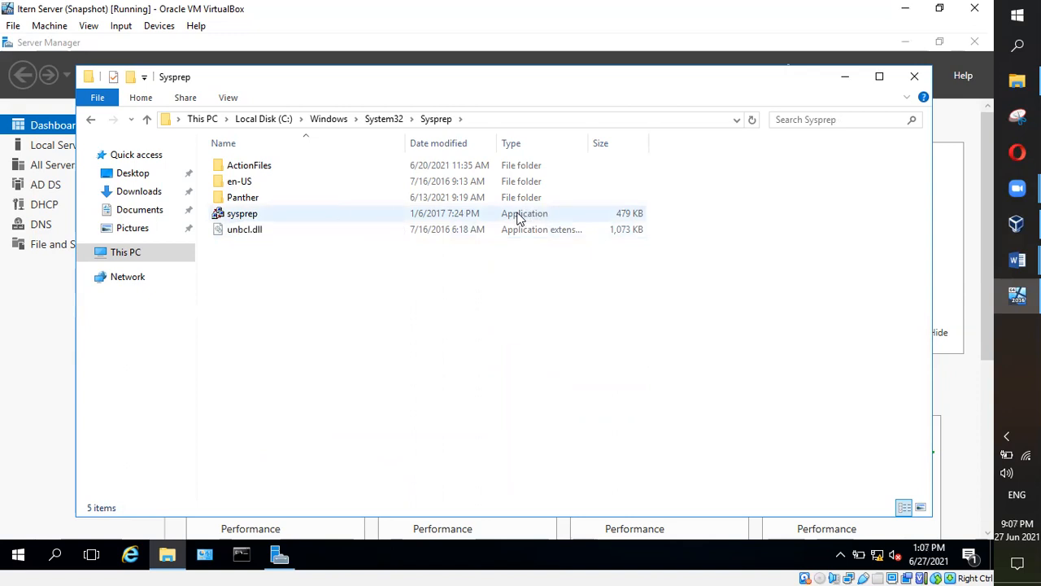
double_click(249, 216)
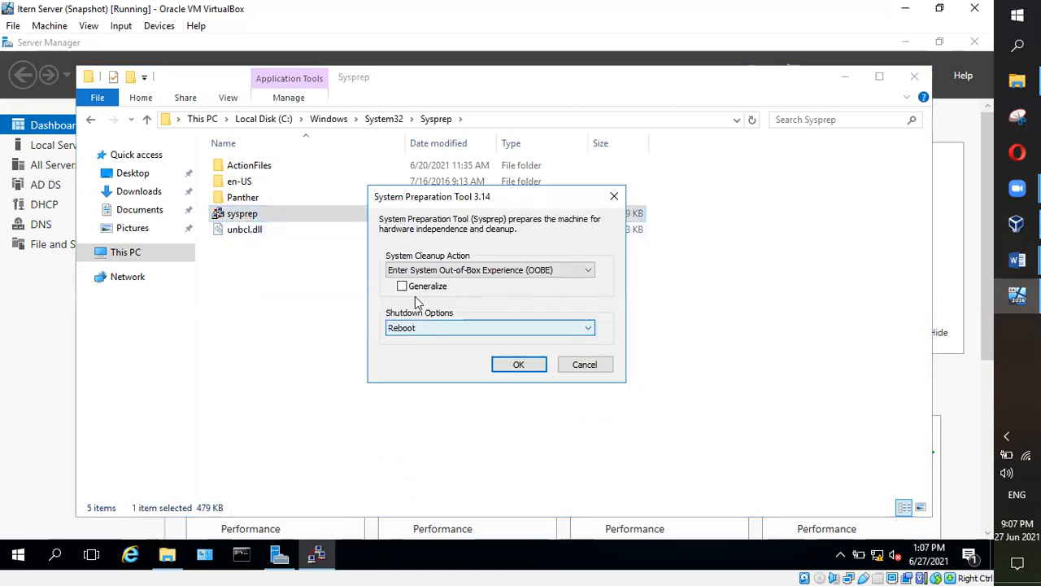
Step: Keep OOBE as the System Cleanup Action, then switch to the Word class notes on cloning
left_click(593, 270)
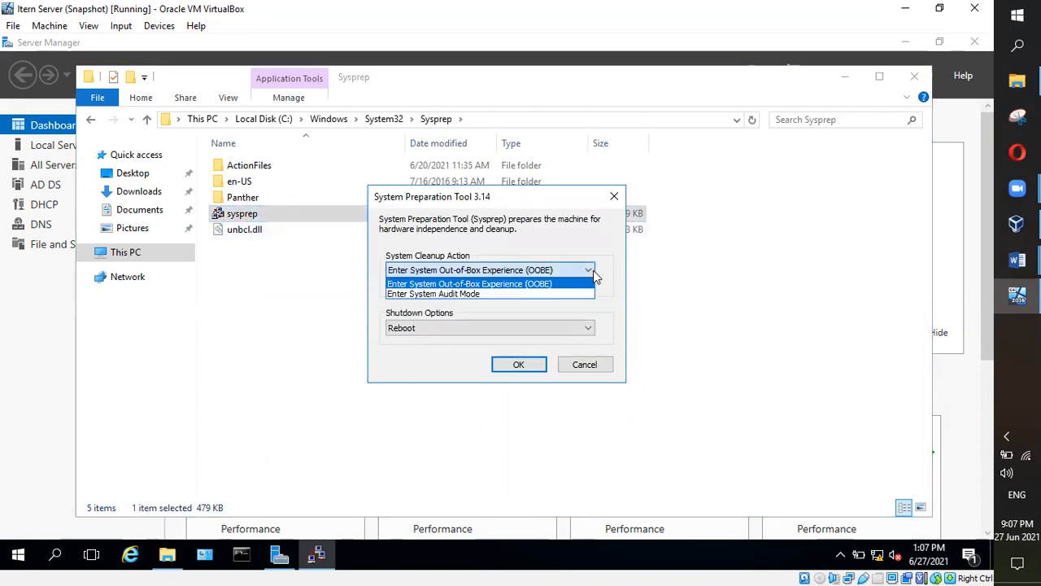
left_click(591, 270)
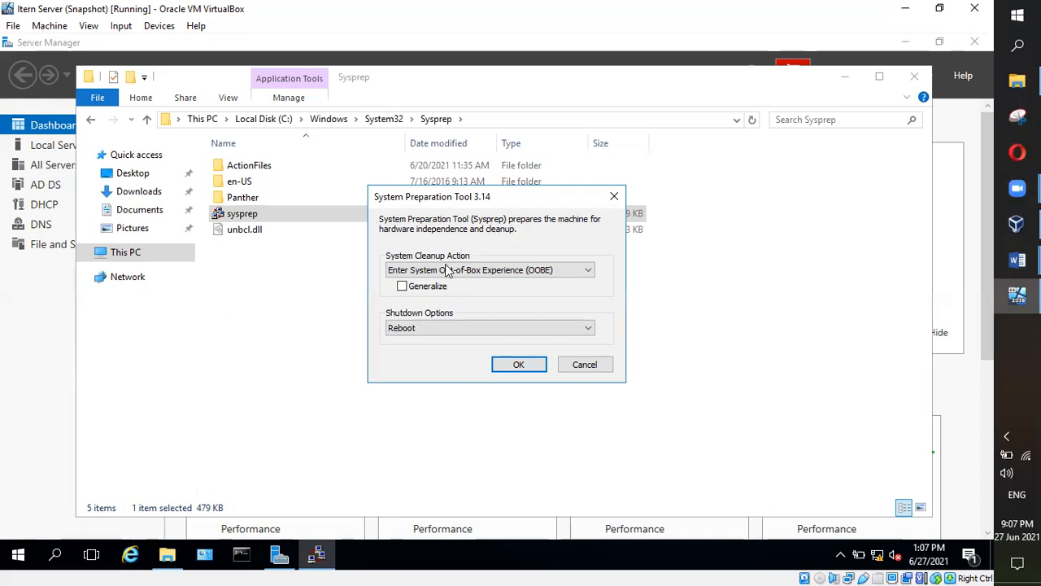
mouse_move(1017, 260)
left_click(914, 321)
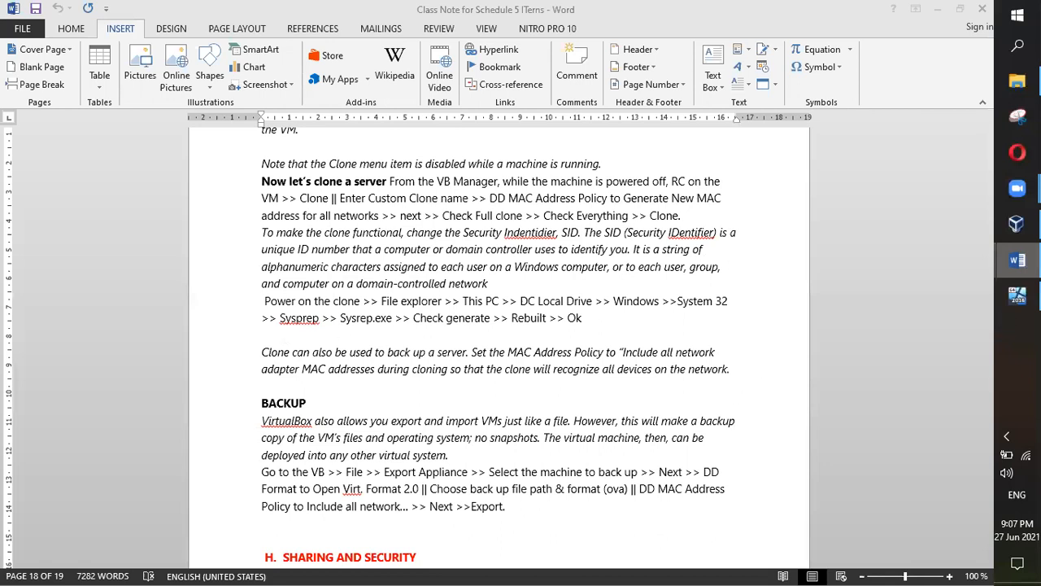
Step: Leave the Word notes and return to the VM window showing the Sysprep dialog
mouse_move(885, 324)
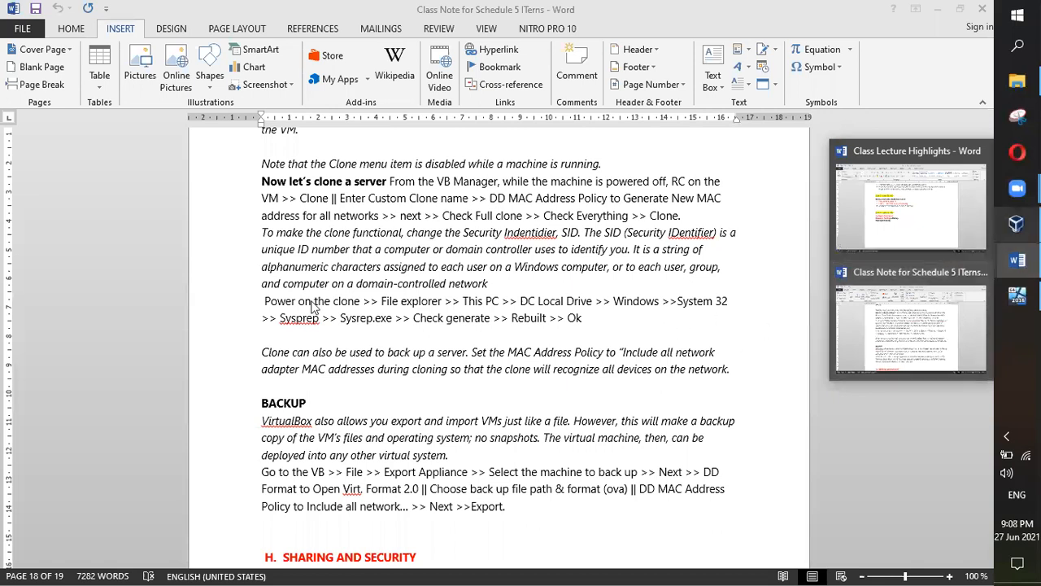
left_click(1016, 295)
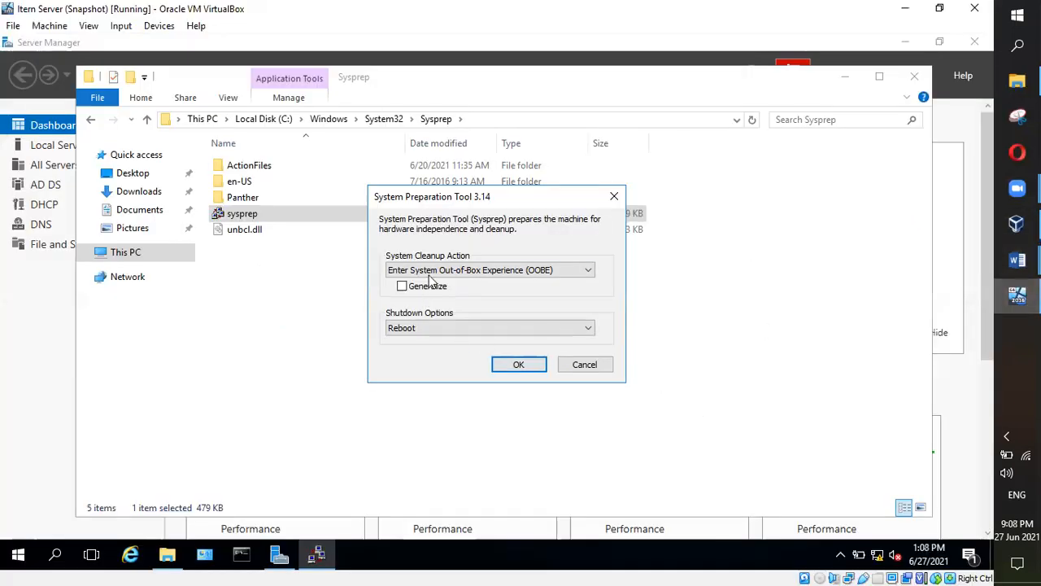
Step: Reconfirm OOBE as the cleanup action, then close the System Preparation Tool dialog
left_click(590, 275)
left_click(590, 276)
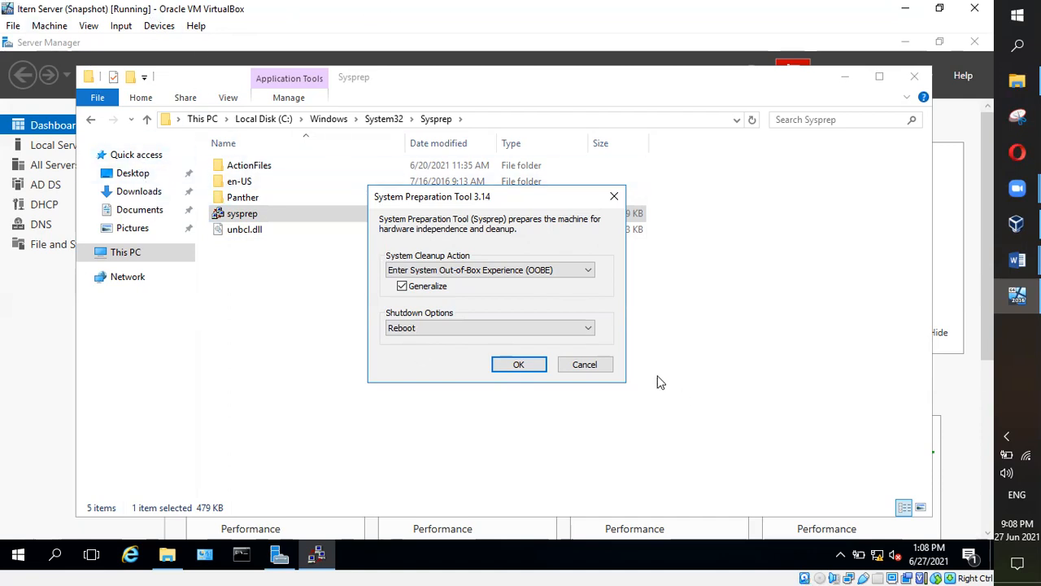
left_click(599, 370)
Step: Close the old Sysprep folder window, then open a new File Explorer and go to C:\Windows
left_click(914, 77)
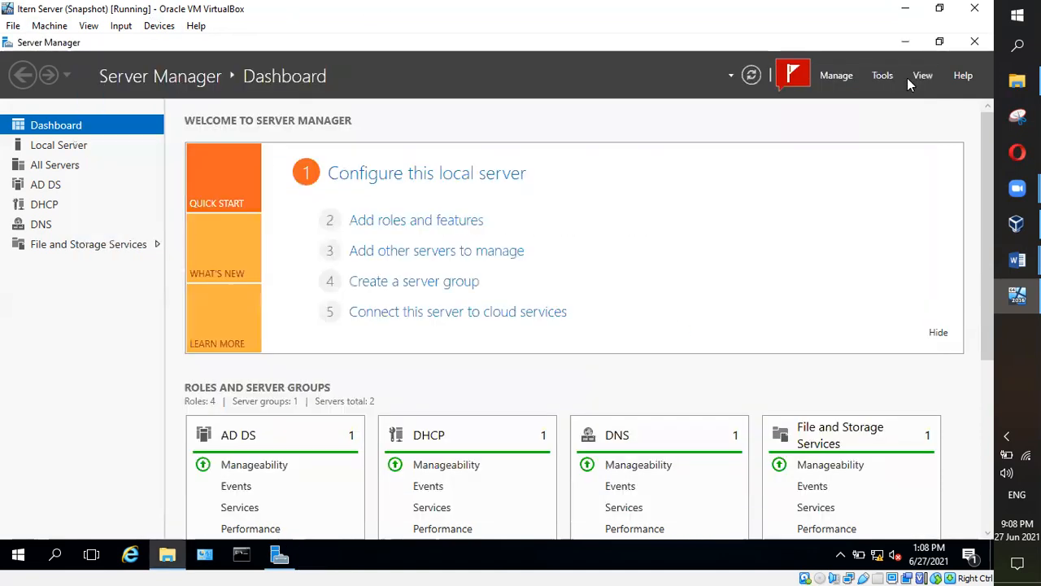
left_click(168, 556)
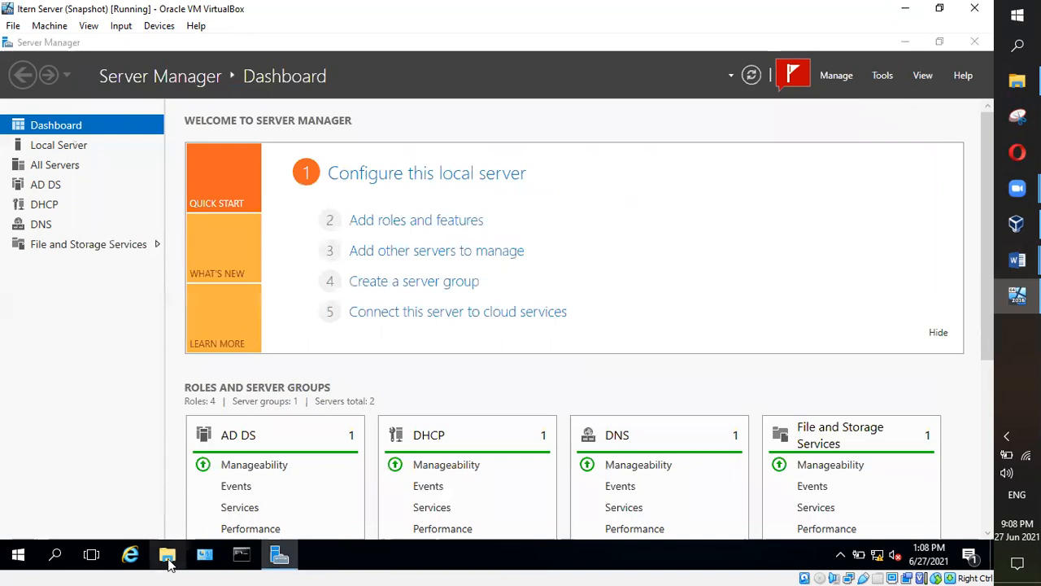
left_click(123, 254)
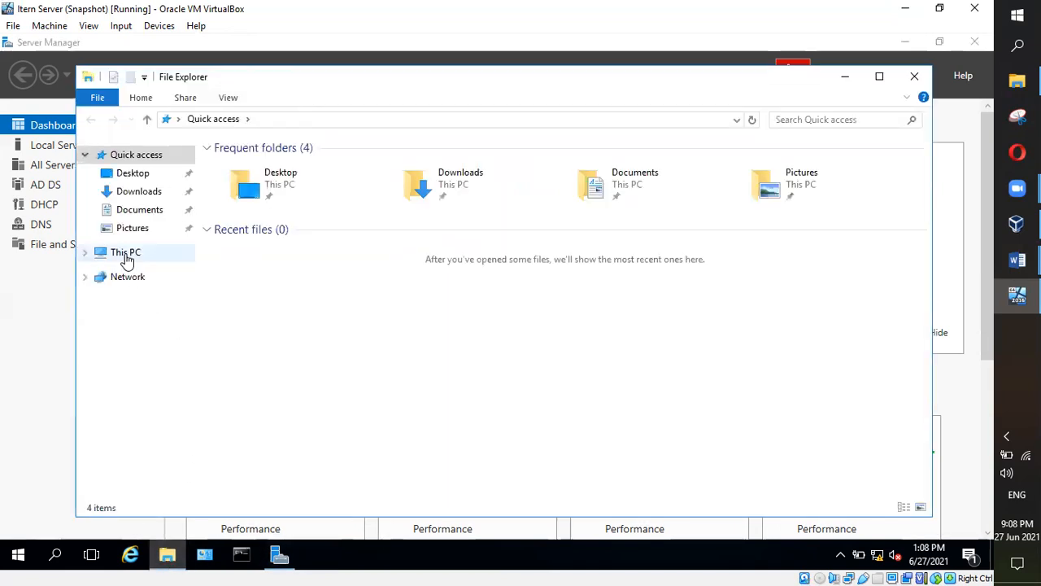
left_click(253, 284)
double_click(253, 283)
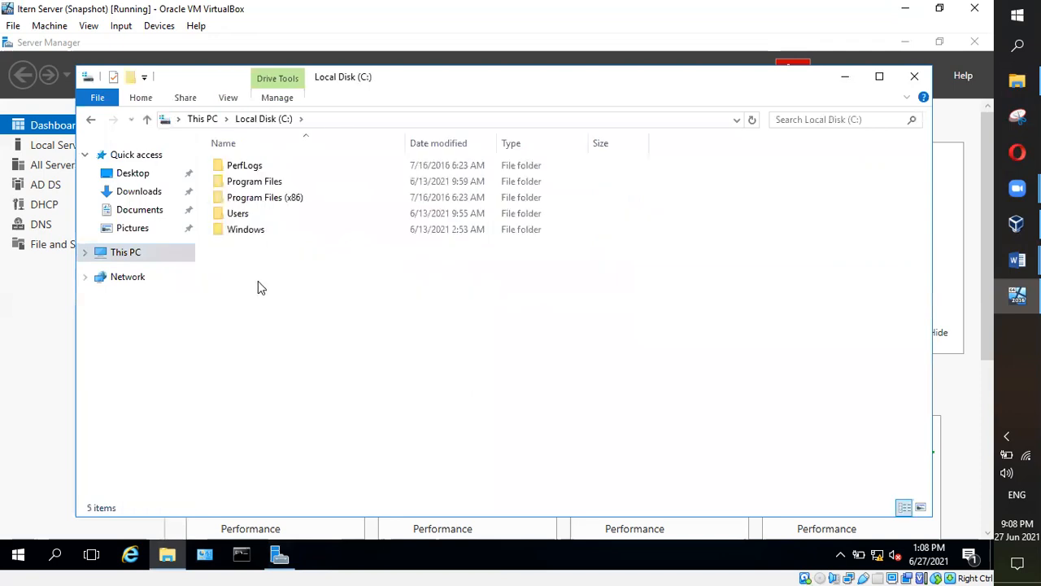
double_click(249, 231)
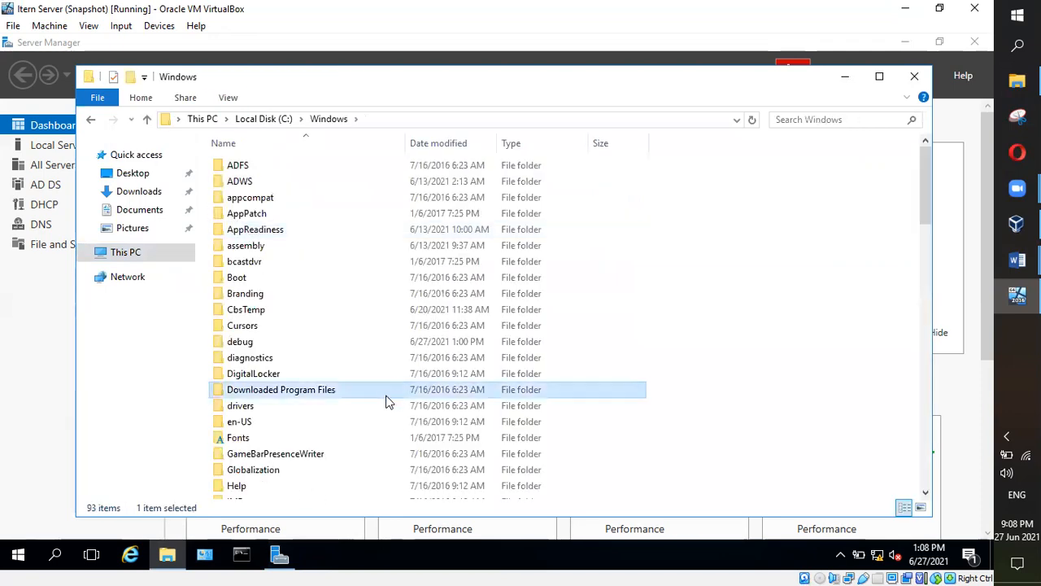
Step: Open System32 and then Sysprep, and launch sysprep again
key("s")
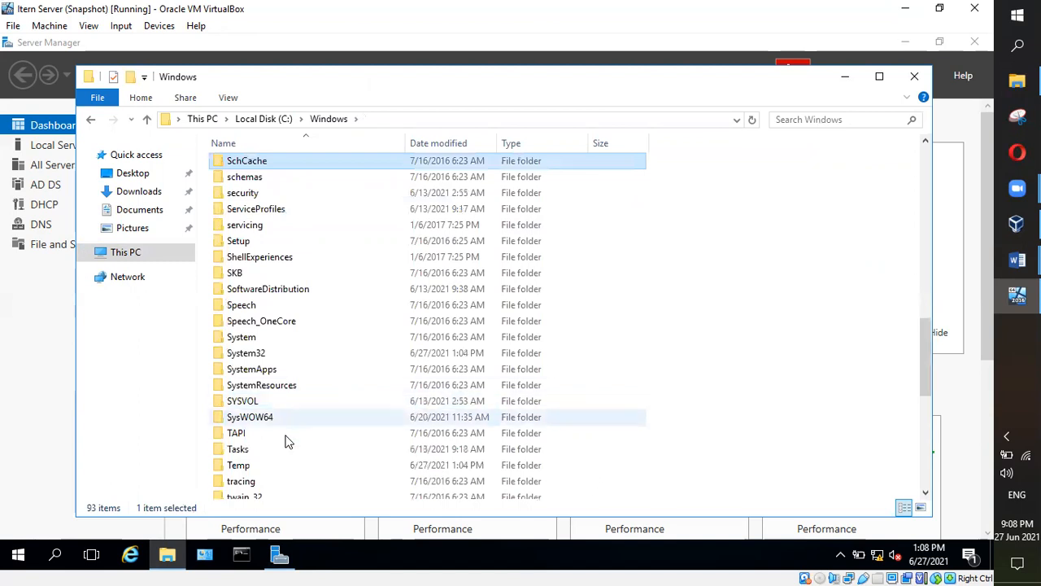
double_click(252, 353)
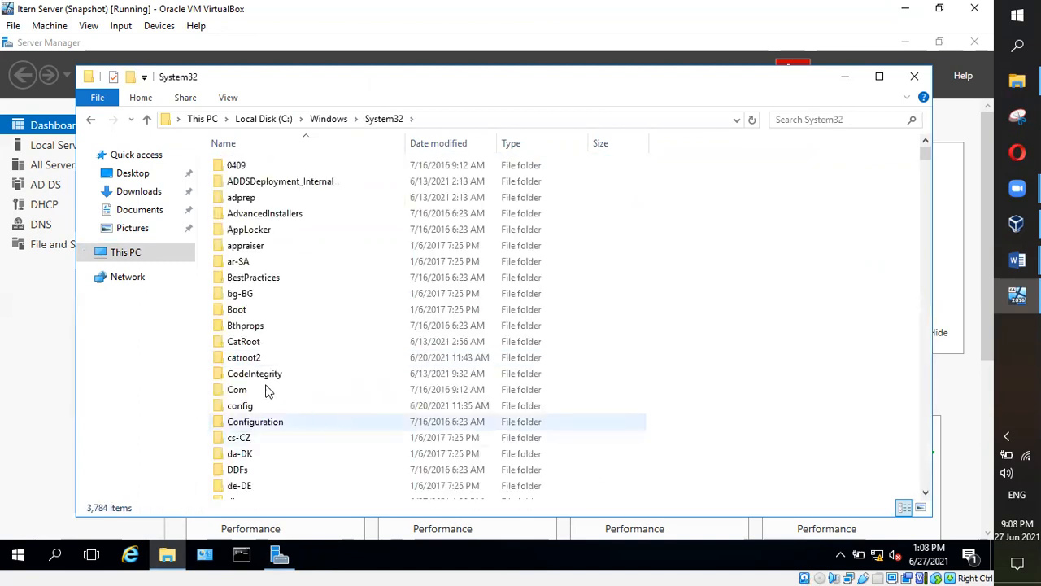
key("s")
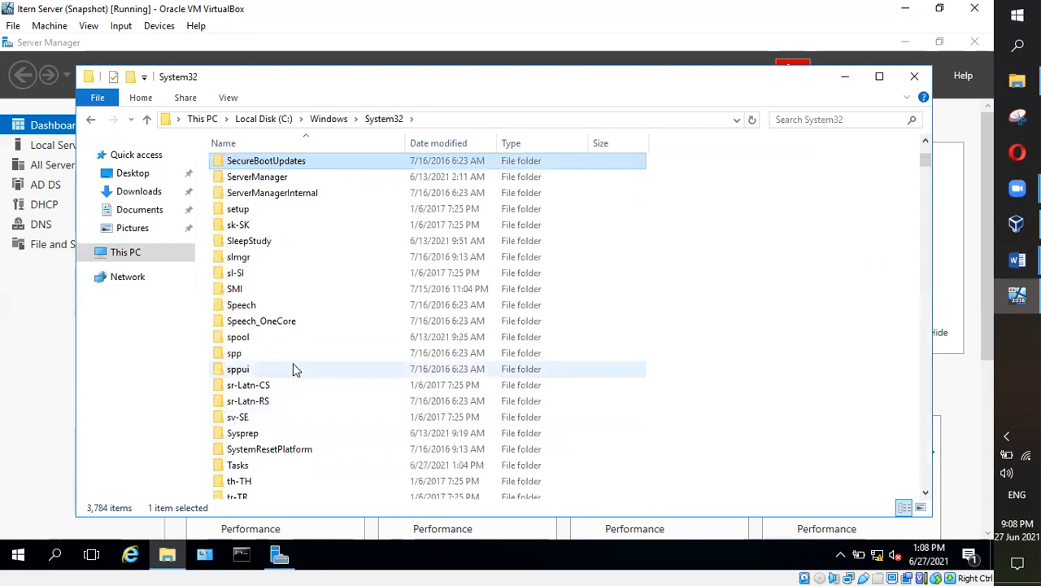
scroll(286, 366, "down", 1)
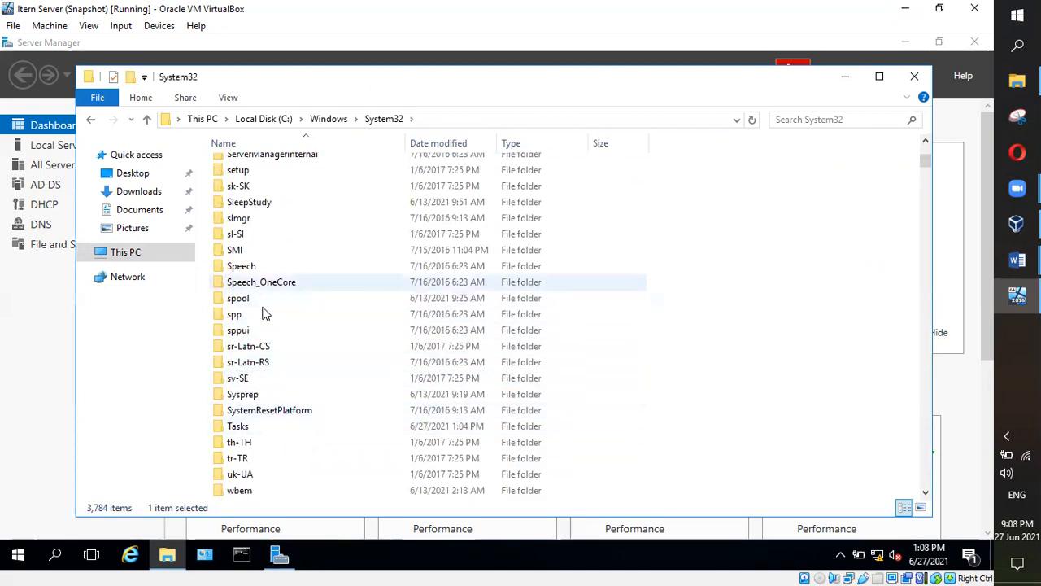
double_click(239, 394)
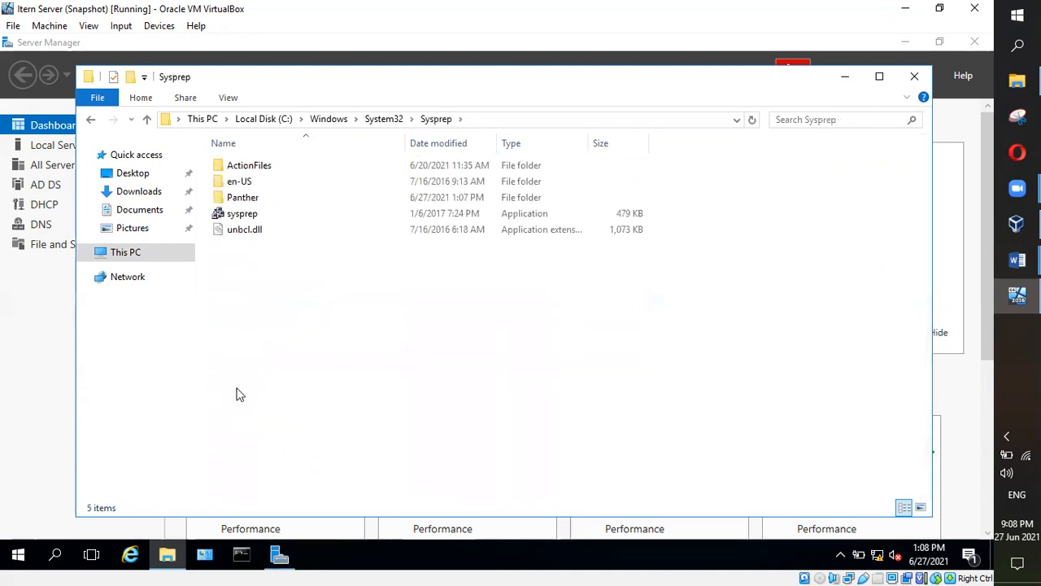
double_click(242, 215)
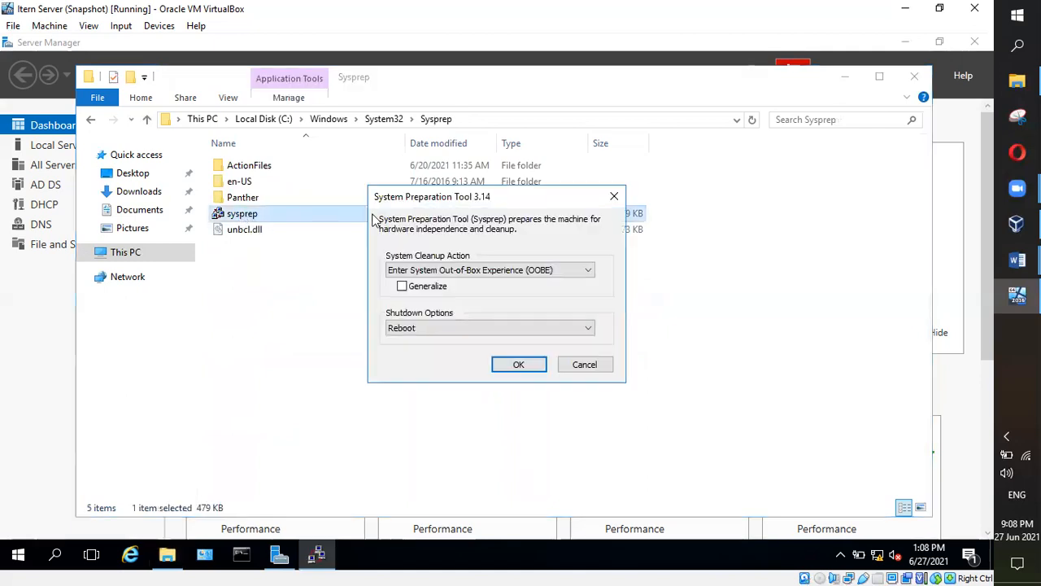
Step: Tick Generalize, then close the Sysprep dialog and the Sysprep folder window
left_click(401, 287)
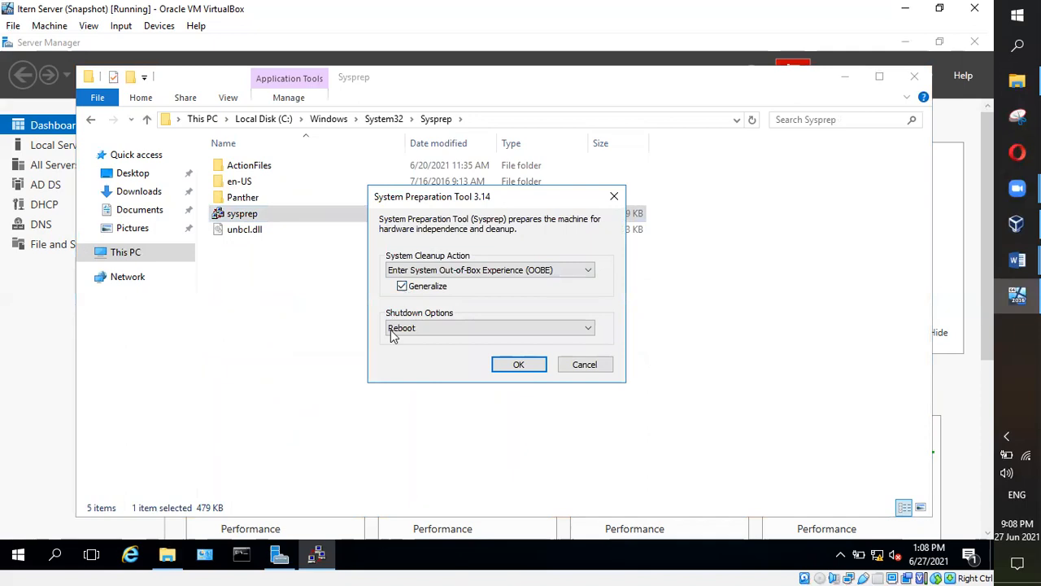
left_click(586, 366)
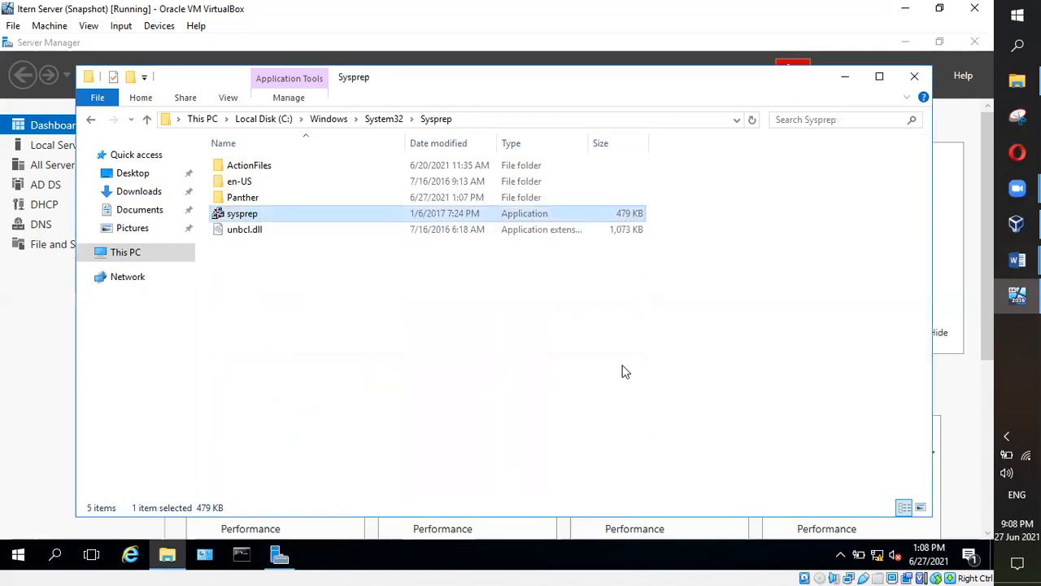
left_click(914, 77)
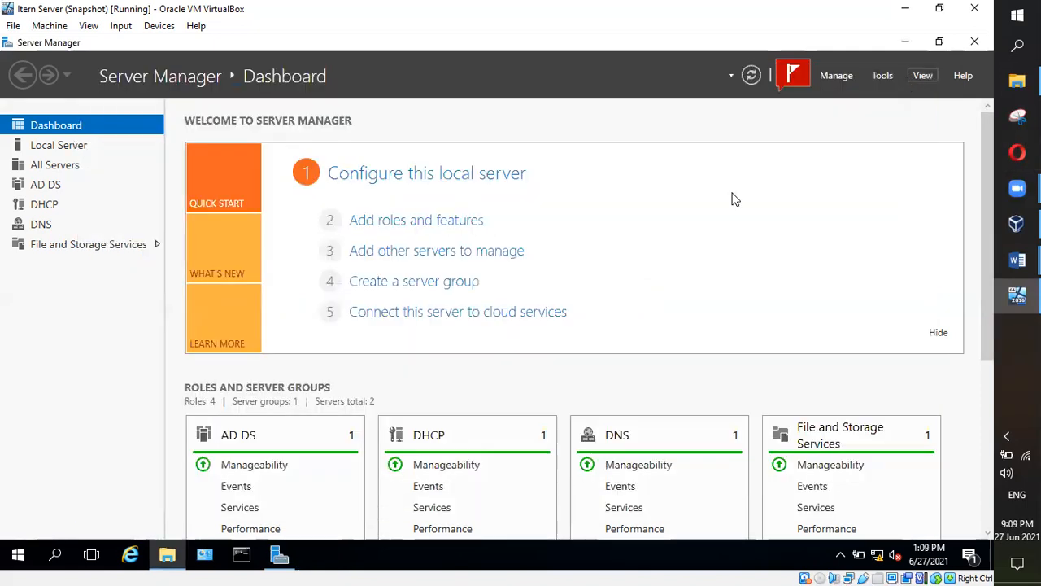
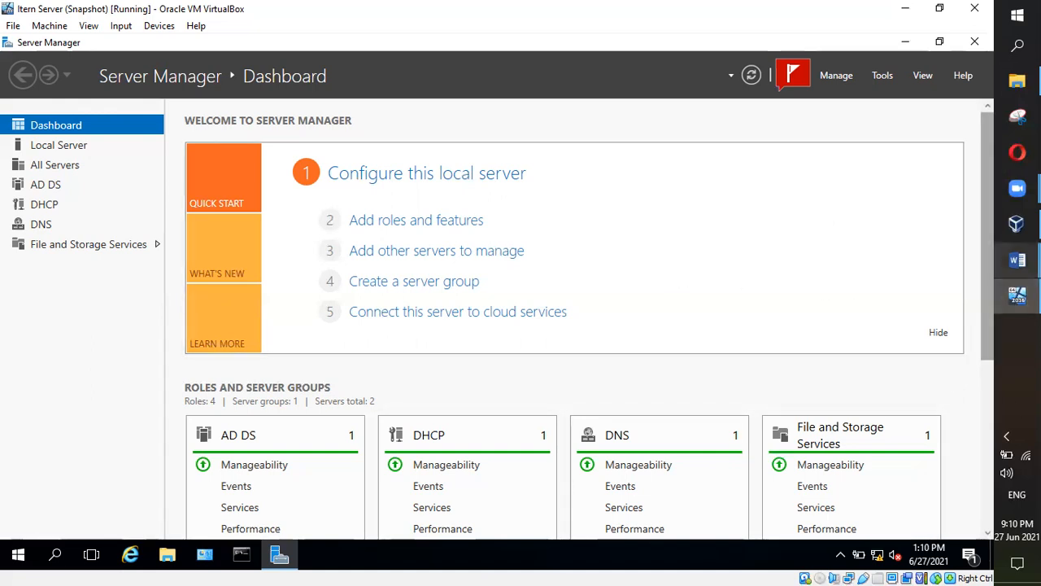
Step: Bring the 'Class Note for Schedule 5' Word document to the front
mouse_move(1017, 259)
left_click(940, 314)
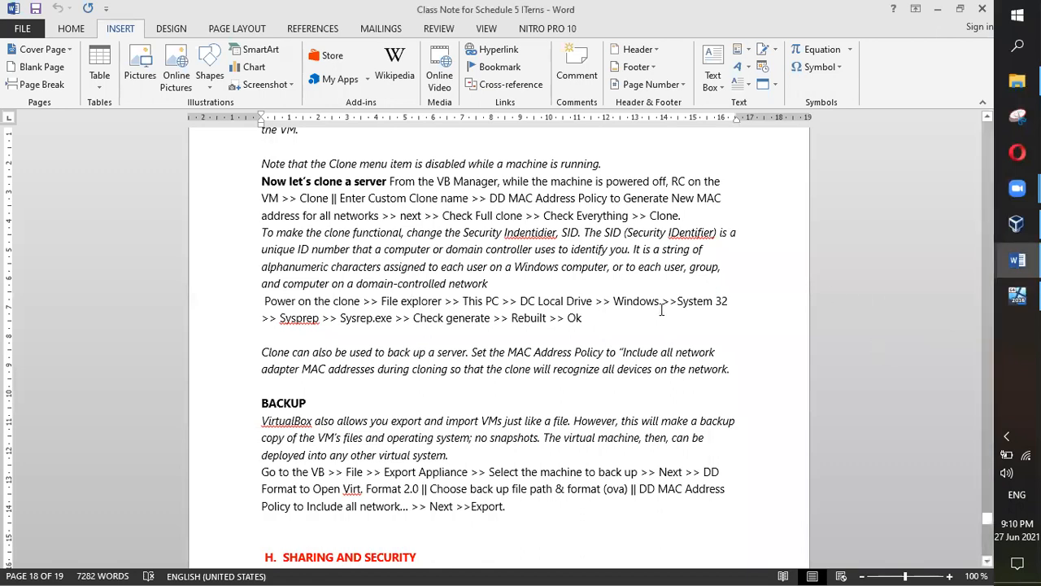
Step: Review the clone and backup notes, highlighting the BACKUP heading
scroll(669, 323, "up", 5)
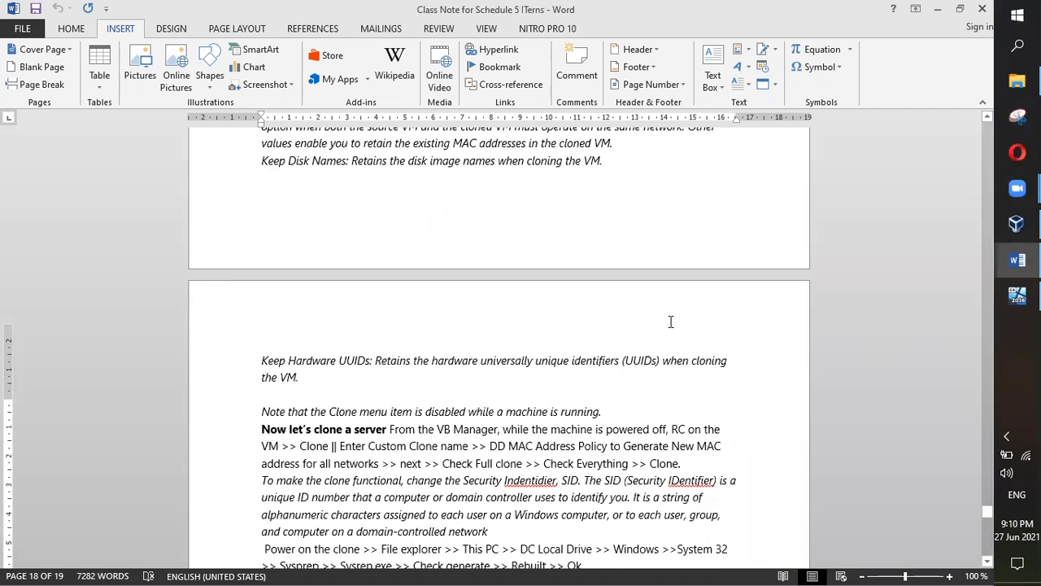
scroll(668, 323, "down", 6)
left_click_drag(311, 370, 255, 366)
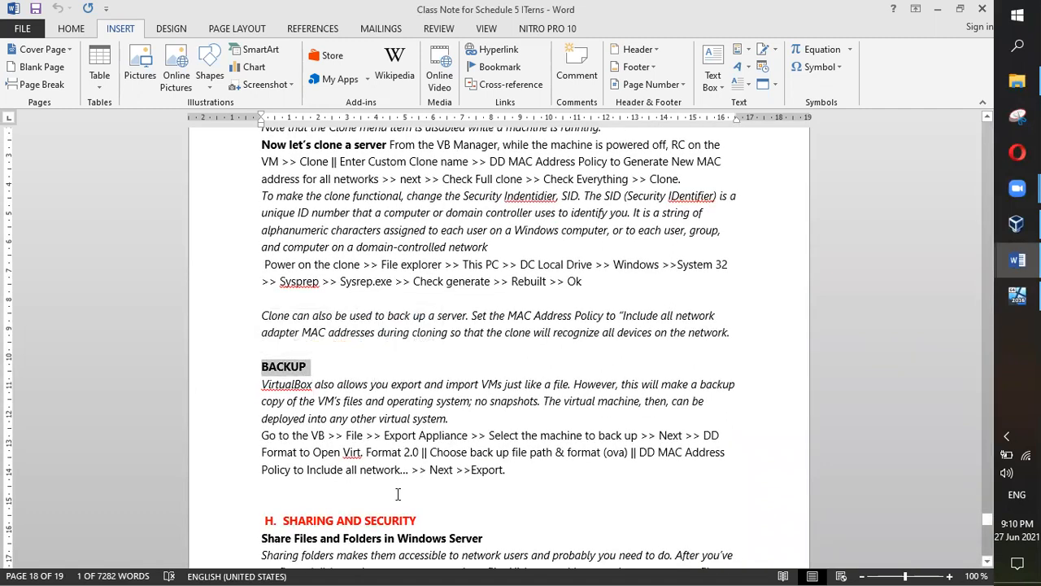
scroll(463, 465, "down", 3)
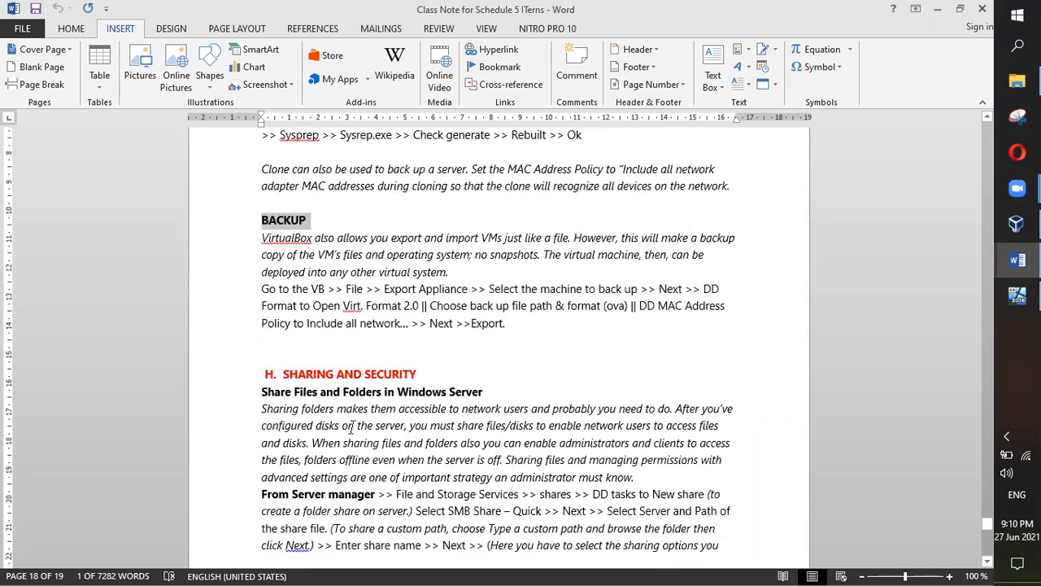
Step: Return to section G, SNAPSHOT, CLONE & BACKUP, highlighting the SNAPSHOT heading, then deselect it
scroll(533, 419, "up", 3)
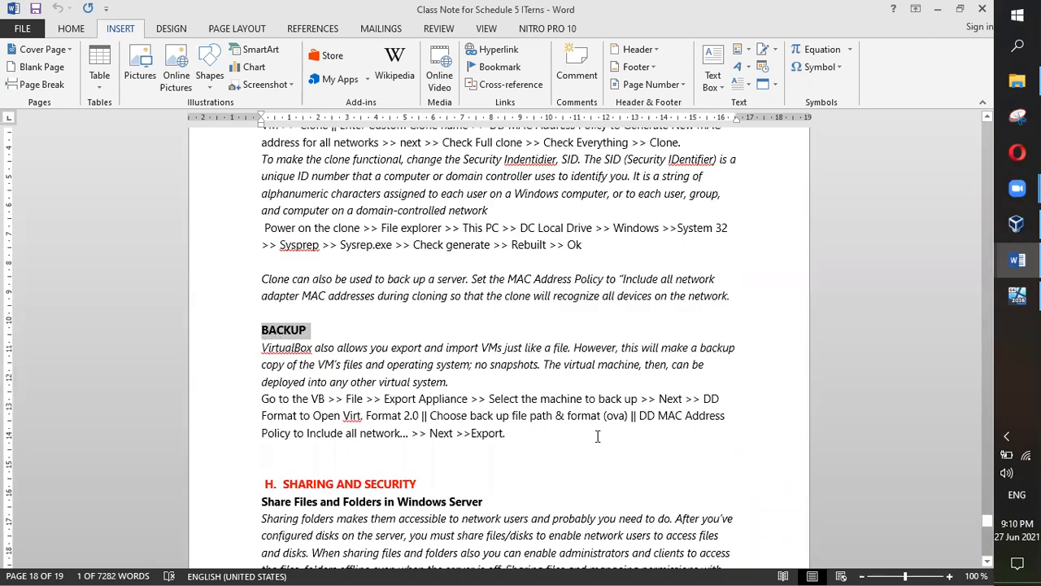
scroll(596, 437, "up", 5)
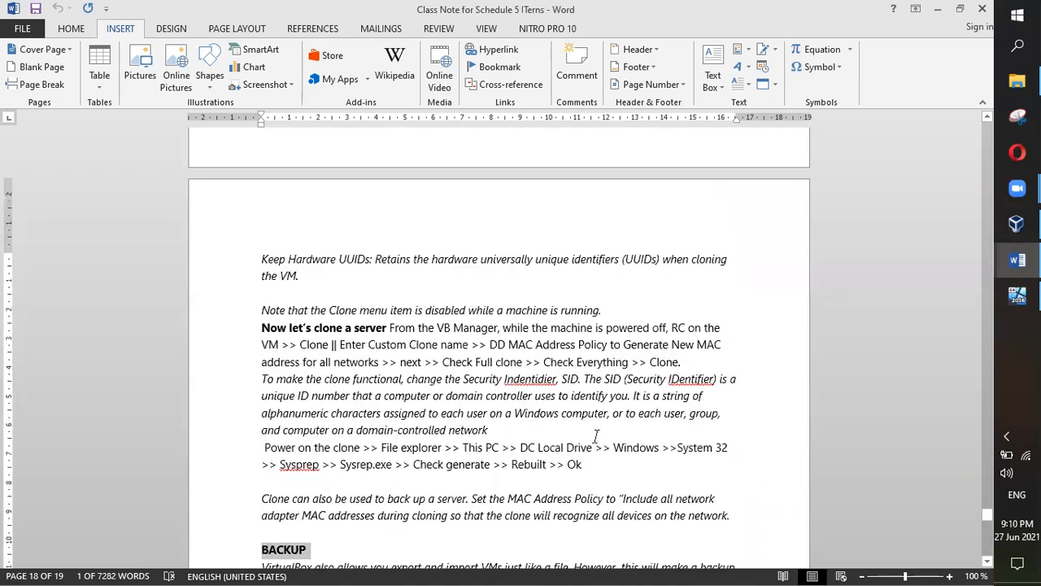
scroll(596, 437, "up", 15)
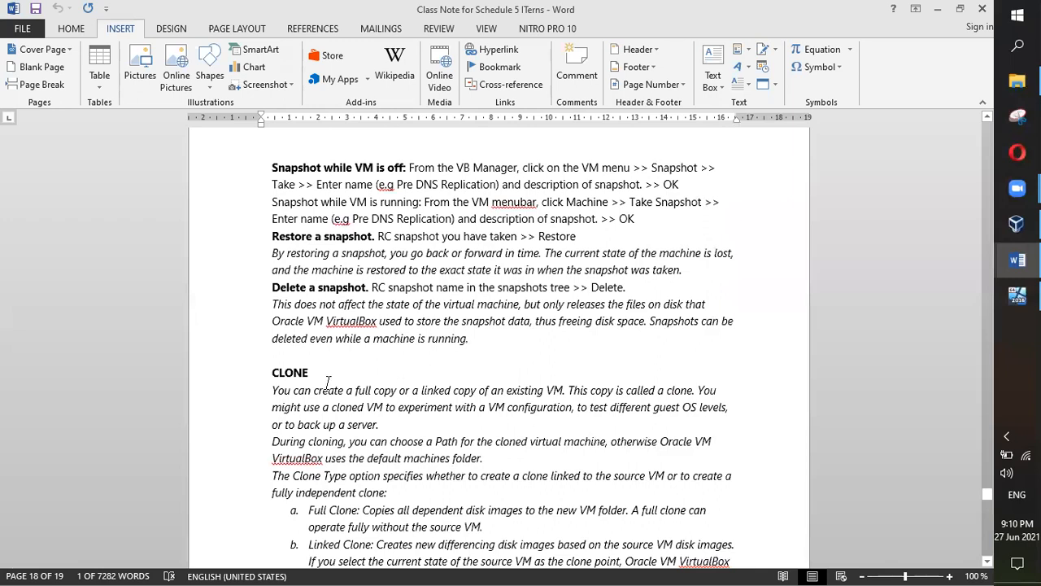
scroll(328, 382, "up", 20)
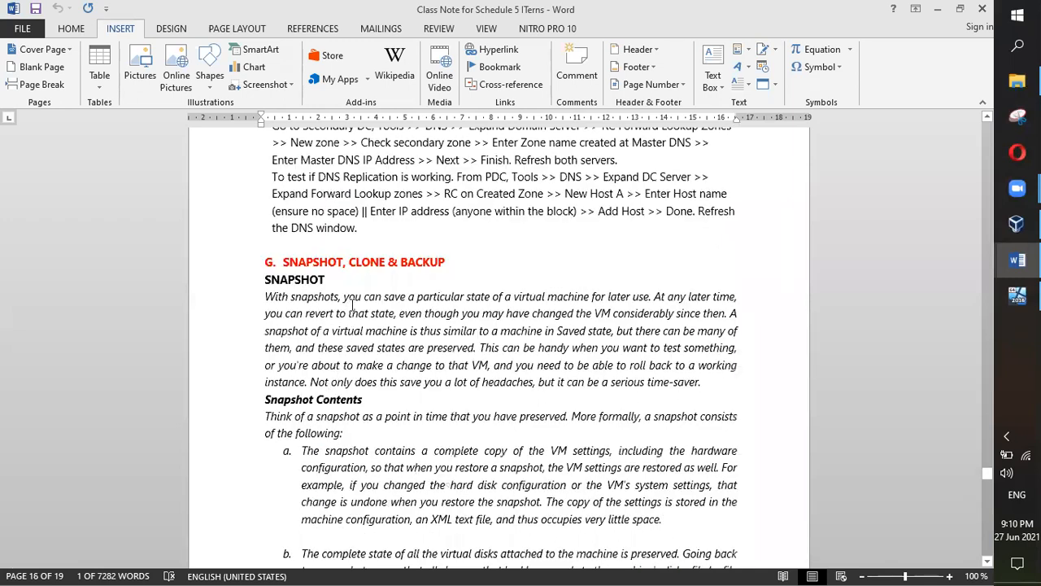
scroll(349, 303, "up", 1)
left_click_drag(304, 299, 359, 298)
left_click(355, 366)
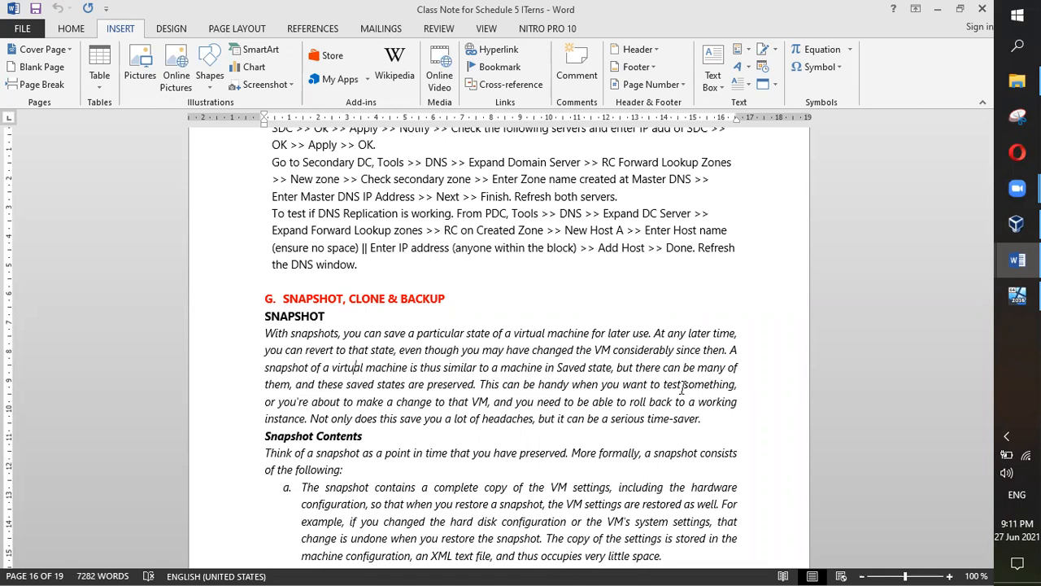
Step: Switch to VirtualBox Manager to show the VM list, including Itern Server Clone
left_click(1016, 224)
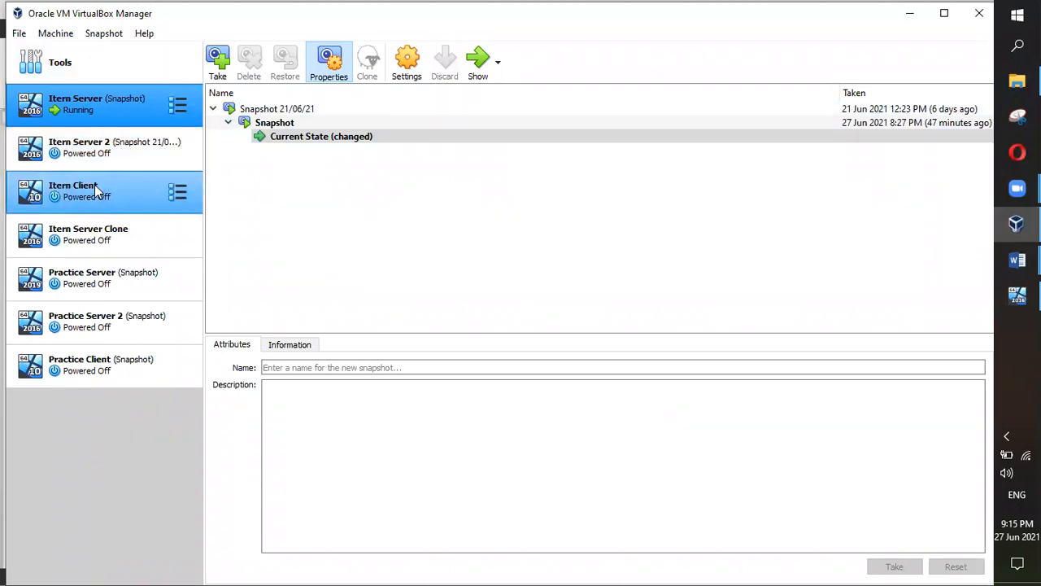
Step: Select Itern Client to view its snapshot list, briefly adding then removing Practice Server
left_click(94, 190)
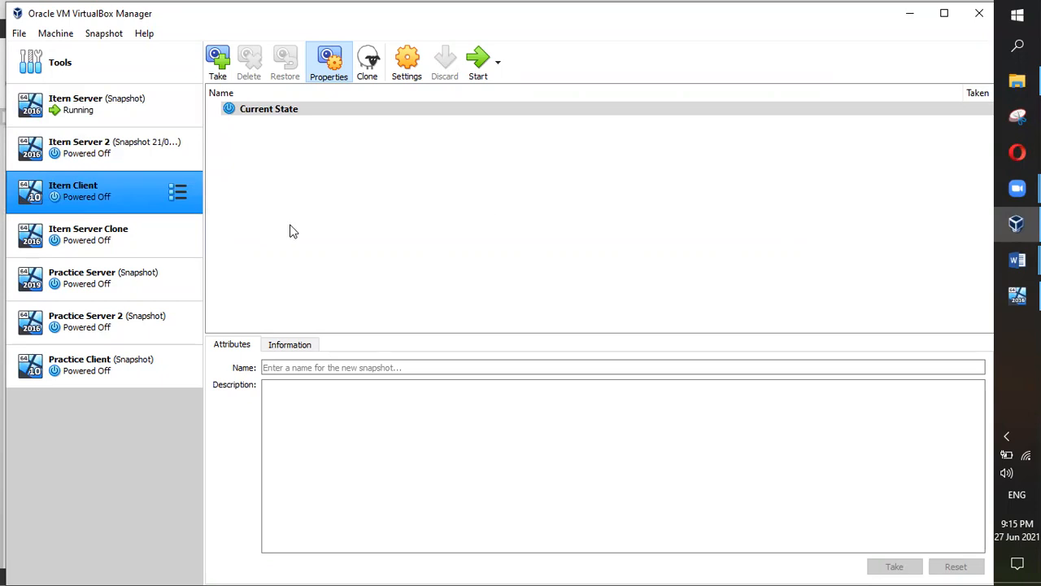
left_click(11, 296, "ctrl")
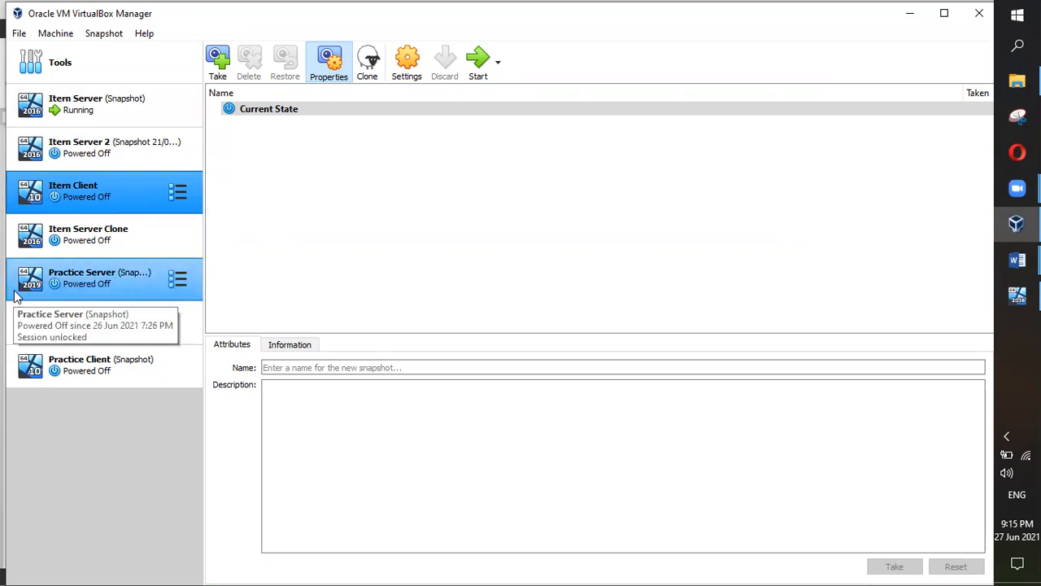
left_click(10, 274, "ctrl")
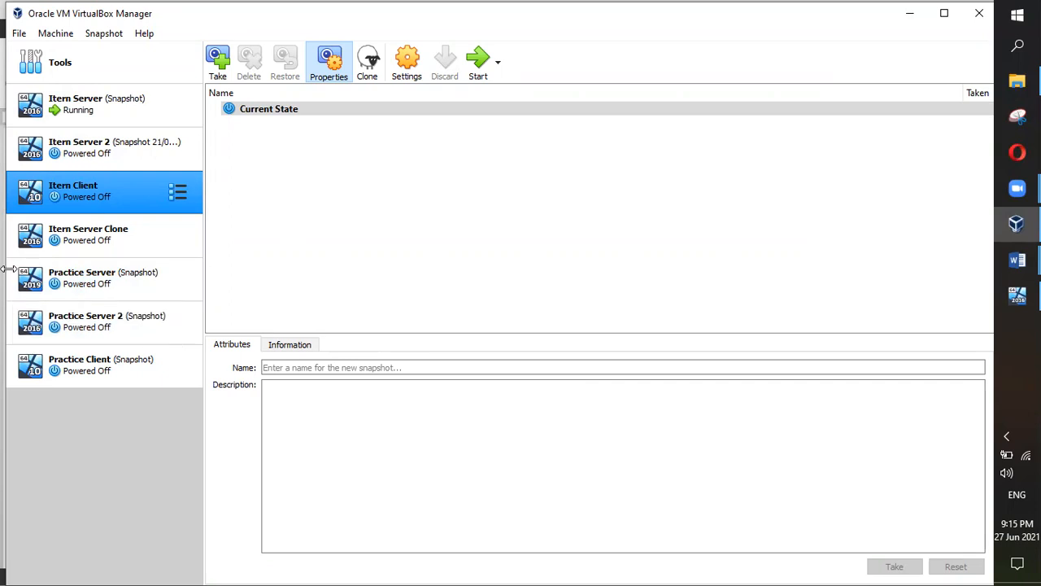